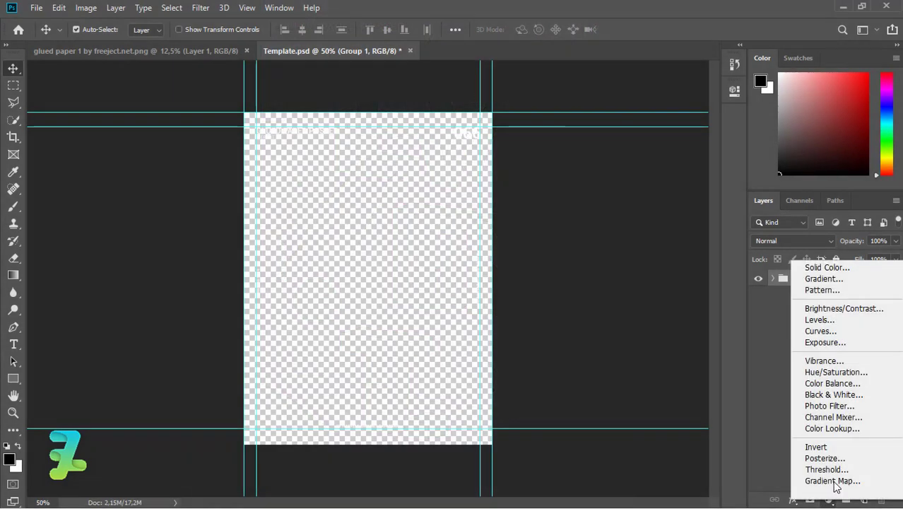
# - Add a pink (#ffbcf0) solid color fill layer and place it beneath Group 1 as the poster background
pyautogui.click(819, 267)
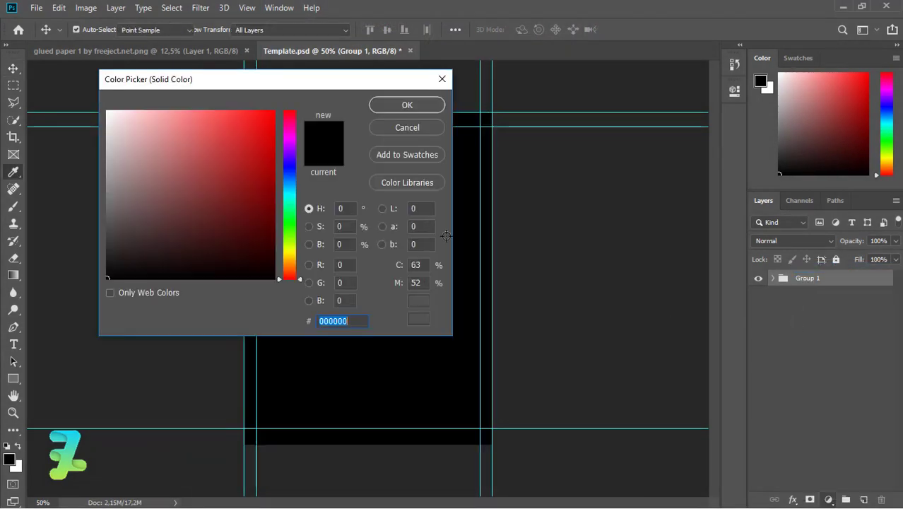
pyautogui.click(287, 136)
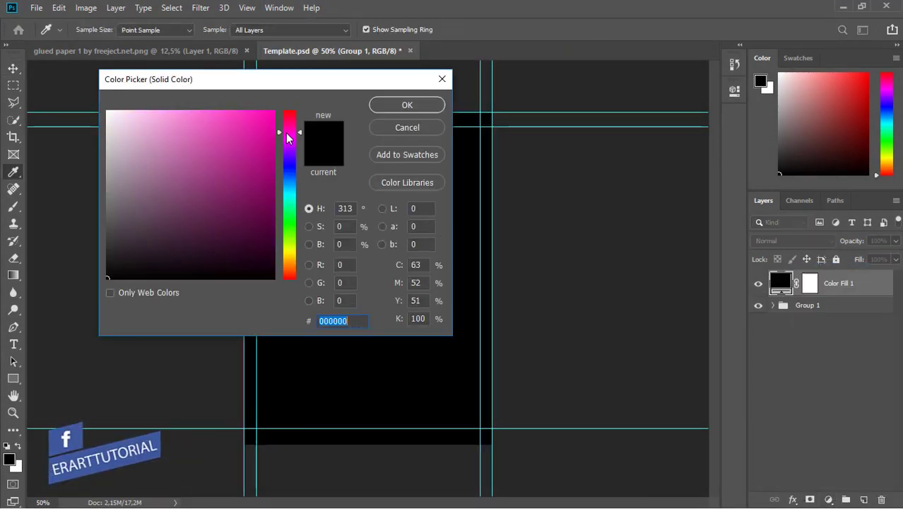
pyautogui.moveTo(220, 128)
pyautogui.mouseDown()
pyautogui.moveTo(220, 111)
pyautogui.moveTo(148, 111)
pyautogui.mouseUp()
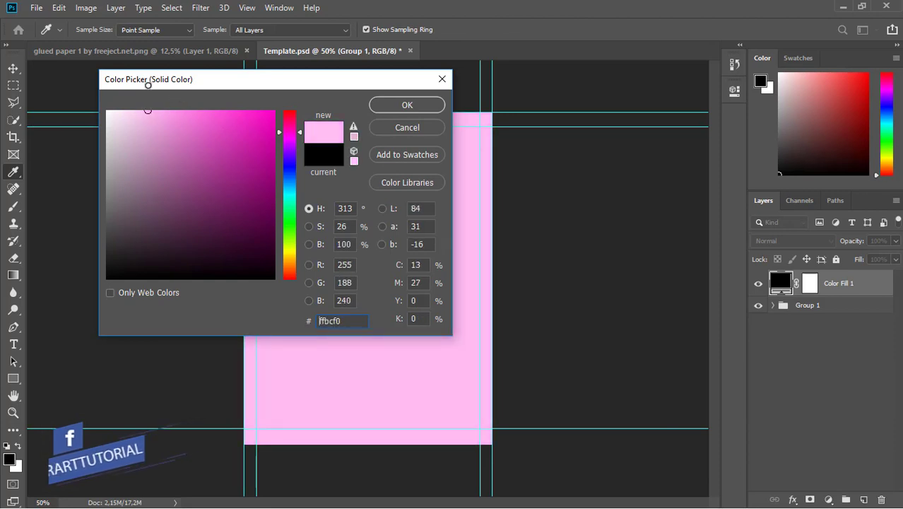
pyautogui.click(389, 106)
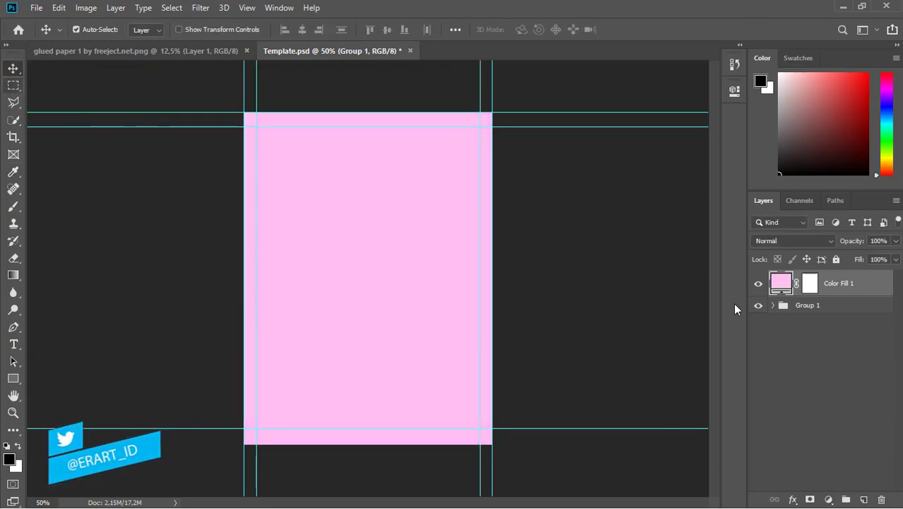
pyautogui.moveTo(785, 294); pyautogui.dragTo(785, 319)
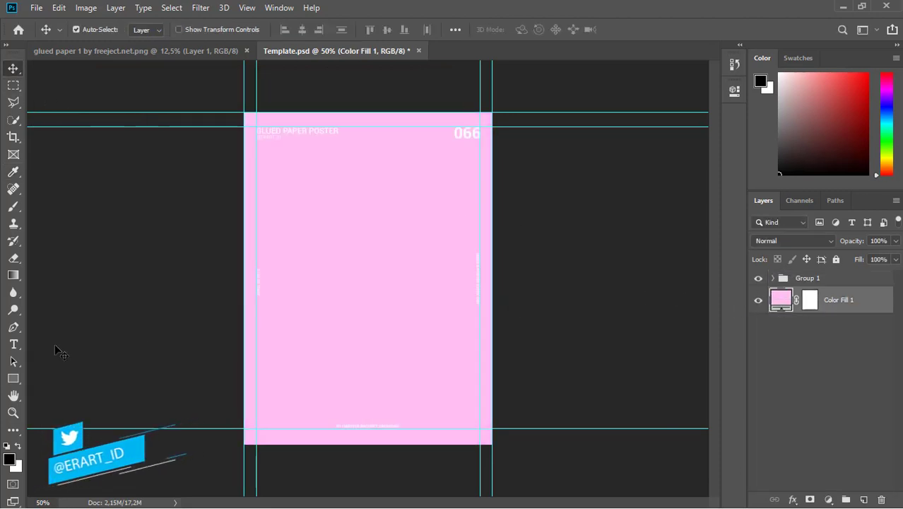
# - Add a text layer reading "ev" in the upper part of the poster above the color fill
pyautogui.click(13, 344)
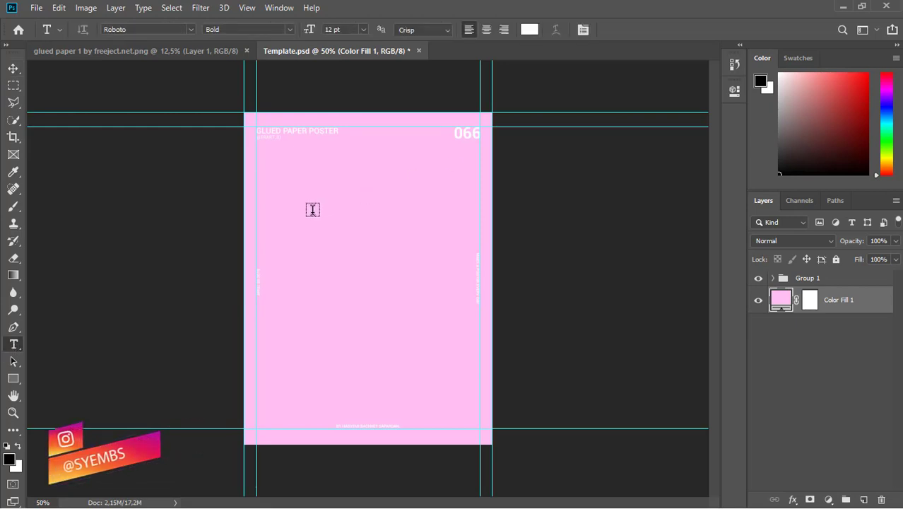
pyautogui.click(337, 318)
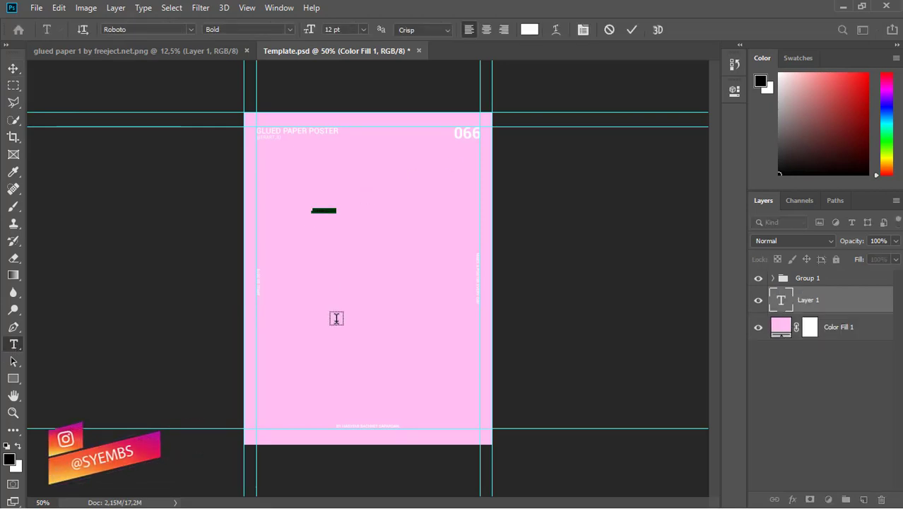
pyautogui.press('BackSpace')
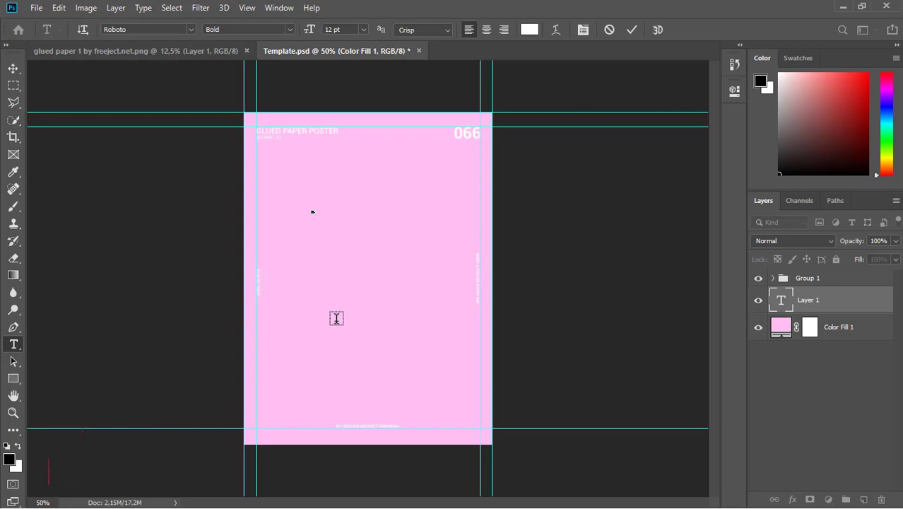
pyautogui.click(15, 72)
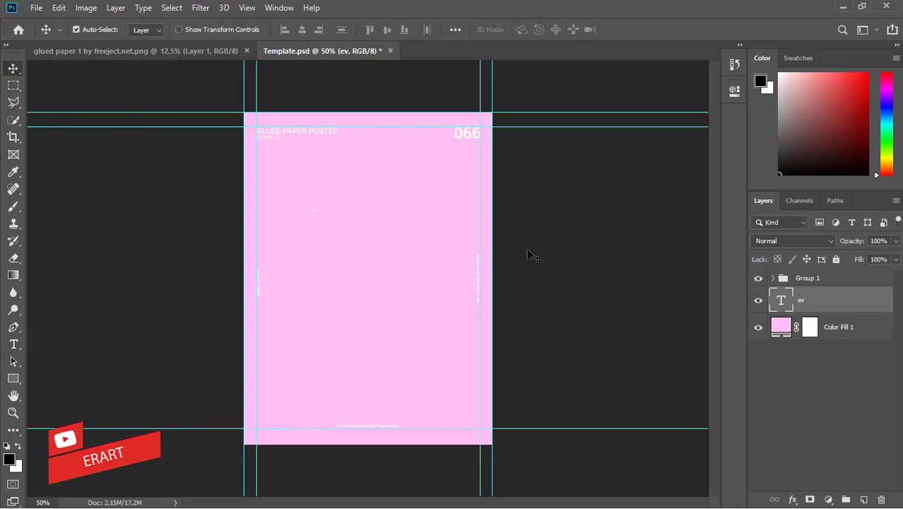
# - Change the "ev" text to uppercase "EV" and format it as 72 pt Roboto Black
pyautogui.press('t')
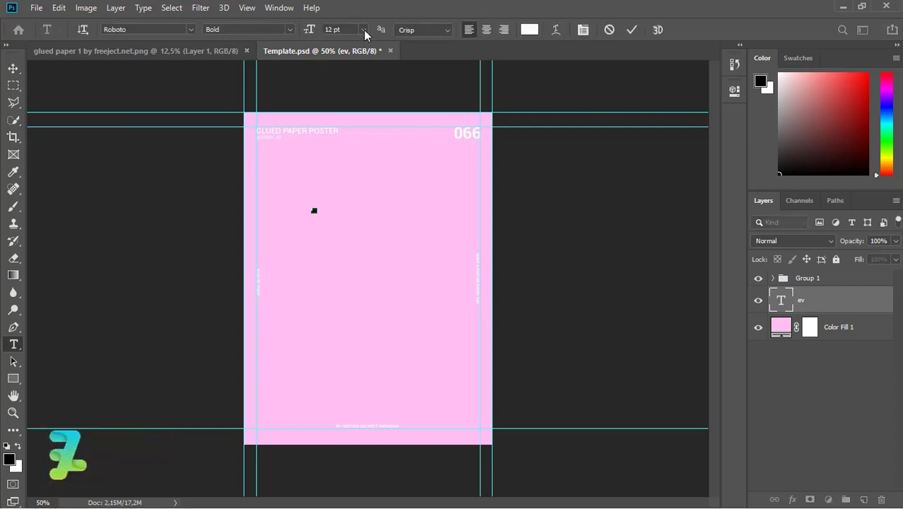
pyautogui.click(364, 30)
pyautogui.click(331, 198)
pyautogui.write('EV')
pyautogui.hotkey('ctrl', 'a')
pyautogui.click(289, 30)
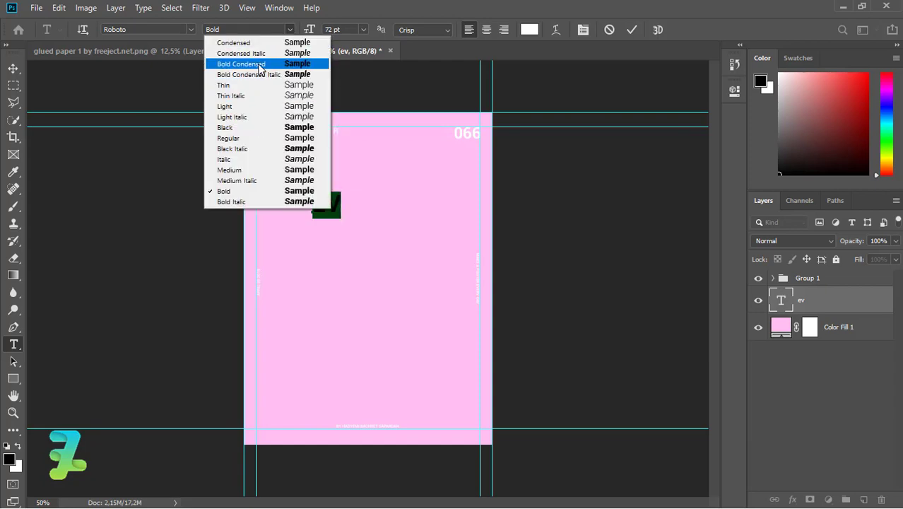
pyautogui.click(247, 129)
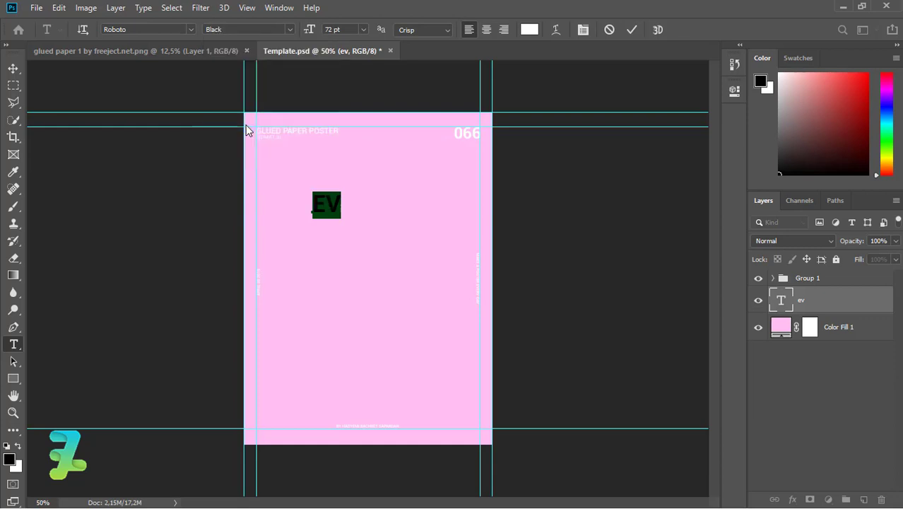
pyautogui.click(18, 70)
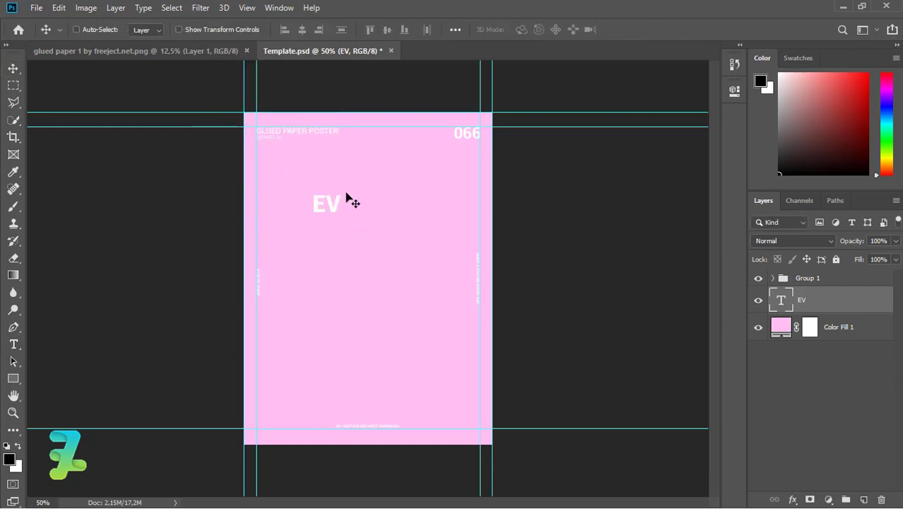
# - Scale the EV text up to about 364% around its center
pyautogui.hotkey('ctrl', 't')
pyautogui.moveTo(344, 193); pyautogui.dragTo(397, 175)
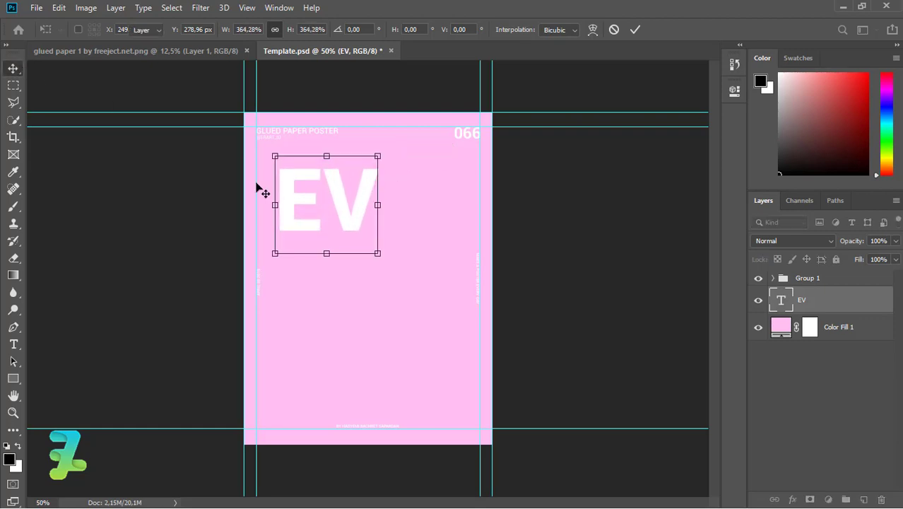
pyautogui.press('Return')
# - Duplicate the EV text, hide the copy and shift the visible original slightly right and up
pyautogui.hotkey('ctrl', 'j')
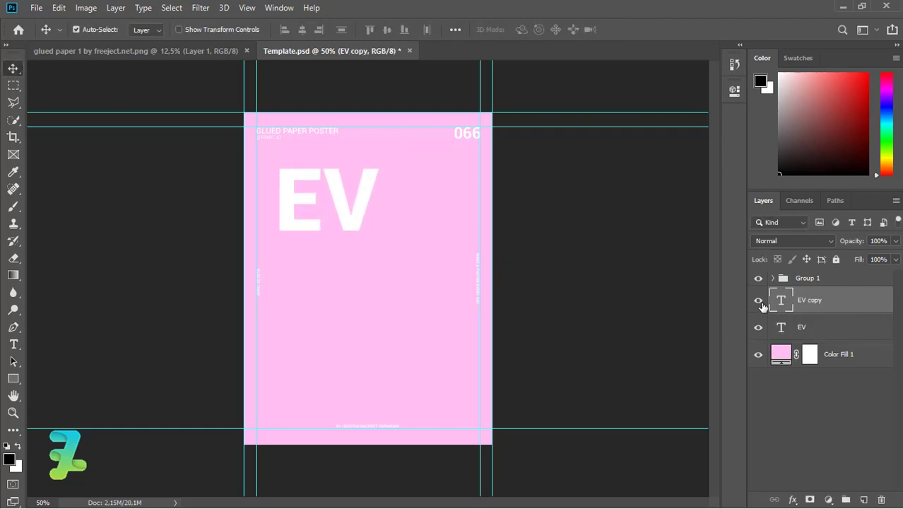
pyautogui.click(758, 300)
pyautogui.moveTo(353, 212)
pyautogui.mouseDown()
pyautogui.moveTo(371, 230)
pyautogui.moveTo(367, 208)
pyautogui.mouseUp()
# - Skew the visible EV text vertically so its right side slopes slightly downward
pyautogui.click(58, 8)
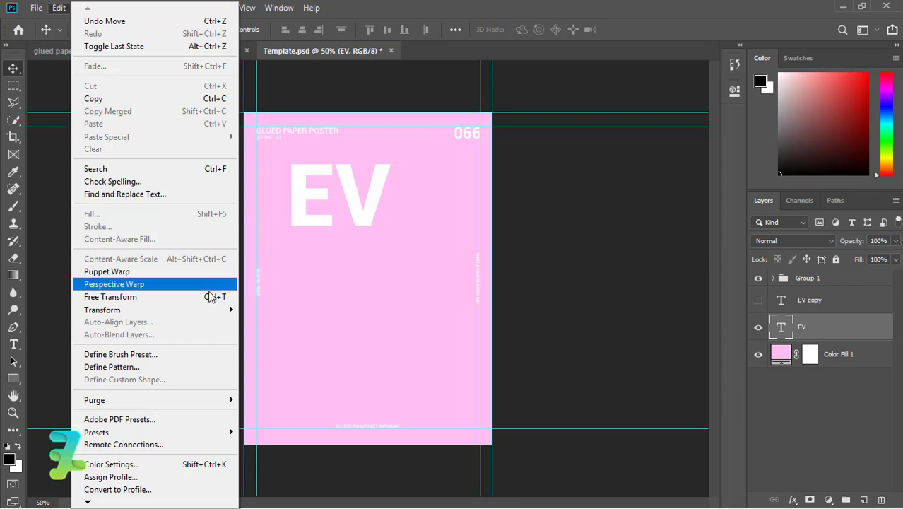
pyautogui.moveTo(212, 309)
pyautogui.click(285, 356)
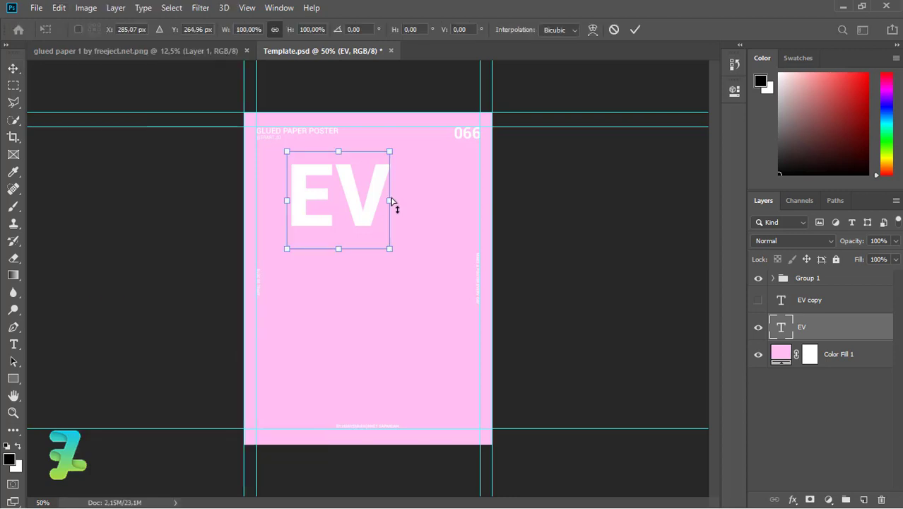
pyautogui.moveTo(391, 200); pyautogui.dragTo(390, 214)
pyautogui.click(17, 71)
# - Duplicate the skewed EV text and place the copy below the original in the layer order
pyautogui.hotkey('ctrl', 'j')
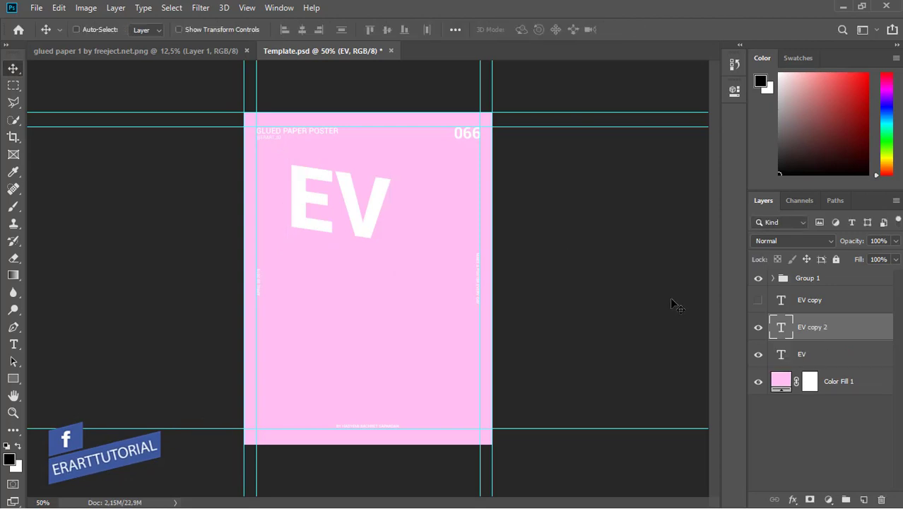
pyautogui.keyDown('ctrl'); pyautogui.click(775, 338); pyautogui.keyUp('ctrl')
pyautogui.moveTo(783, 329); pyautogui.dragTo(786, 362)
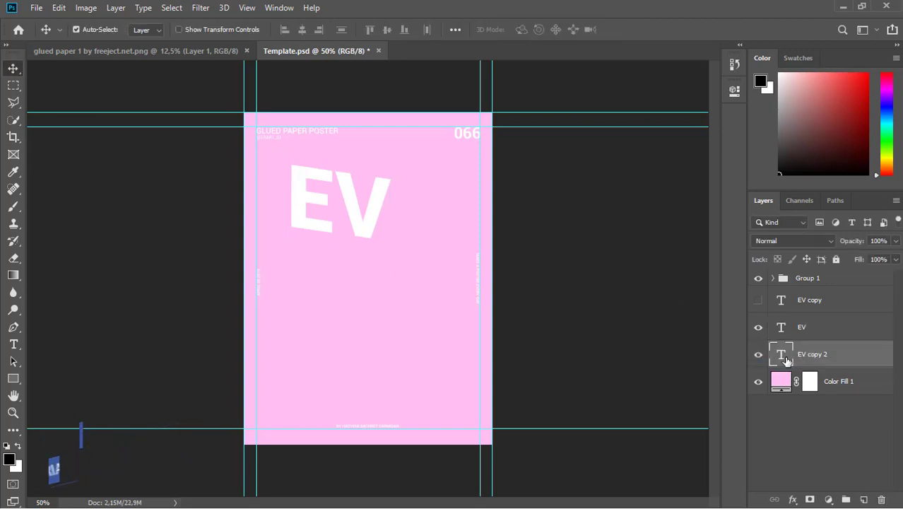
# - Recolor the EV copy behind the white text to black
pyautogui.press('t')
pyautogui.doubleClick(378, 221)
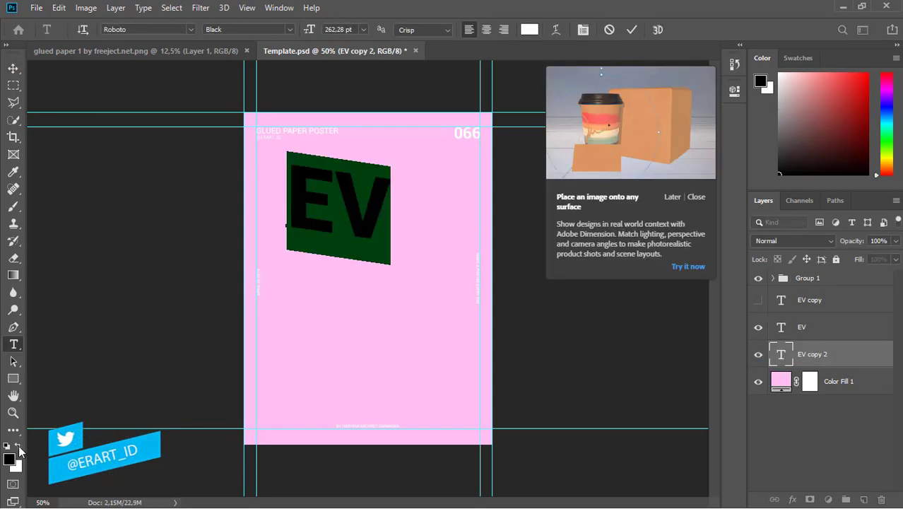
pyautogui.click(14, 70)
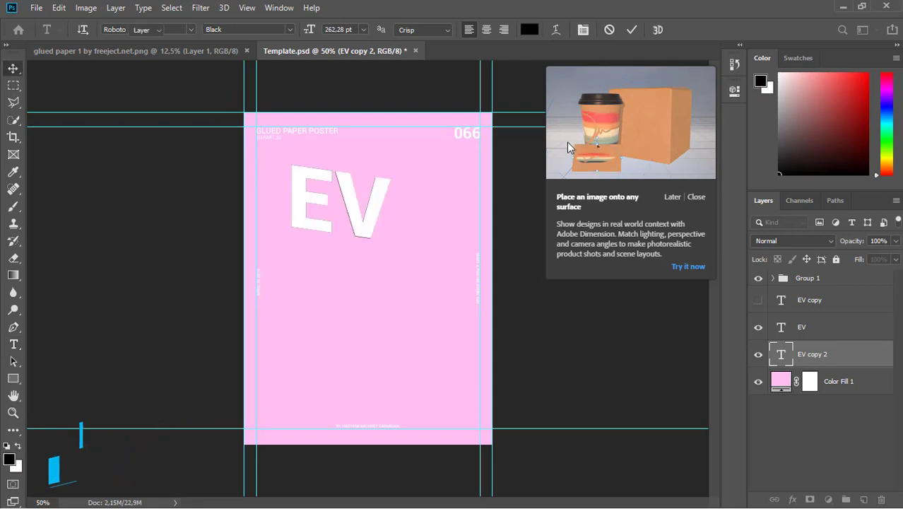
# - Nudge the black EV text to the right and slightly up to form an offset shadow behind the white EV
pyautogui.press('Right')
pyautogui.press('Right')
pyautogui.press('Right')
pyautogui.press('Right')
pyautogui.press('Right')
pyautogui.press('Right')
pyautogui.press('Right')
pyautogui.press('Right')
pyautogui.press('Right')
pyautogui.press('Right')
pyautogui.press('Right')
pyautogui.press('Right')
pyautogui.press('Right')
pyautogui.press('Right')
pyautogui.press('Right')
pyautogui.press('Right')
pyautogui.press('Right')
pyautogui.press('Right')
pyautogui.press('Right')
pyautogui.press('Right')
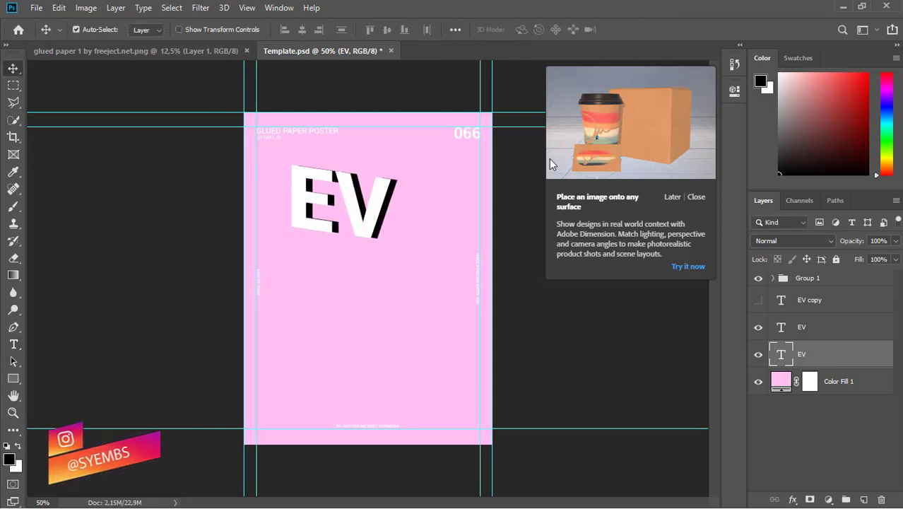
pyautogui.press('Right')
pyautogui.press('Right')
pyautogui.press('Right')
pyautogui.press('Right')
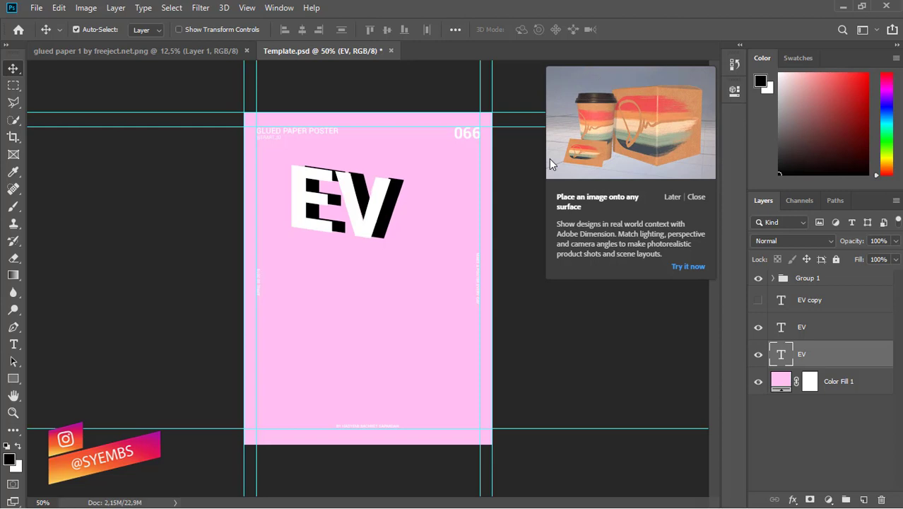
pyautogui.press('Right')
pyautogui.press('Right')
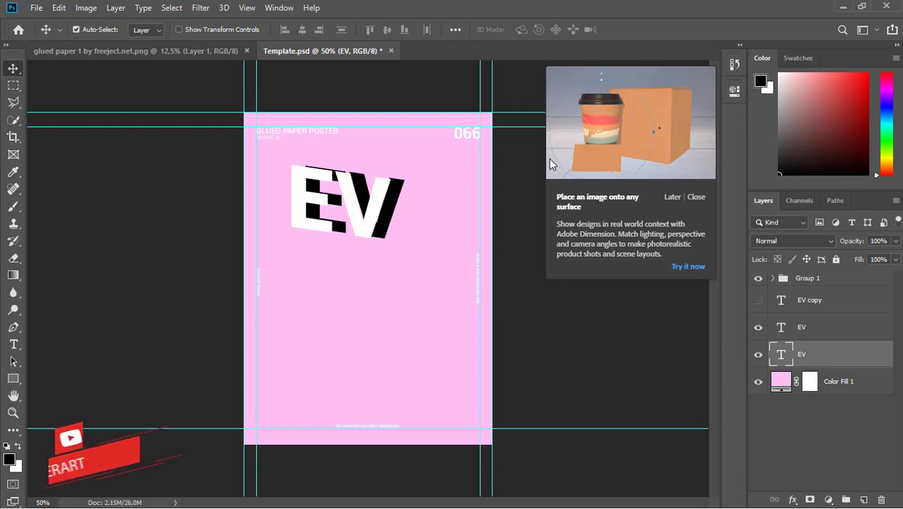
pyautogui.press('Right')
pyautogui.press('Right')
pyautogui.press('Up')
pyautogui.press('Up')
pyautogui.press('Up')
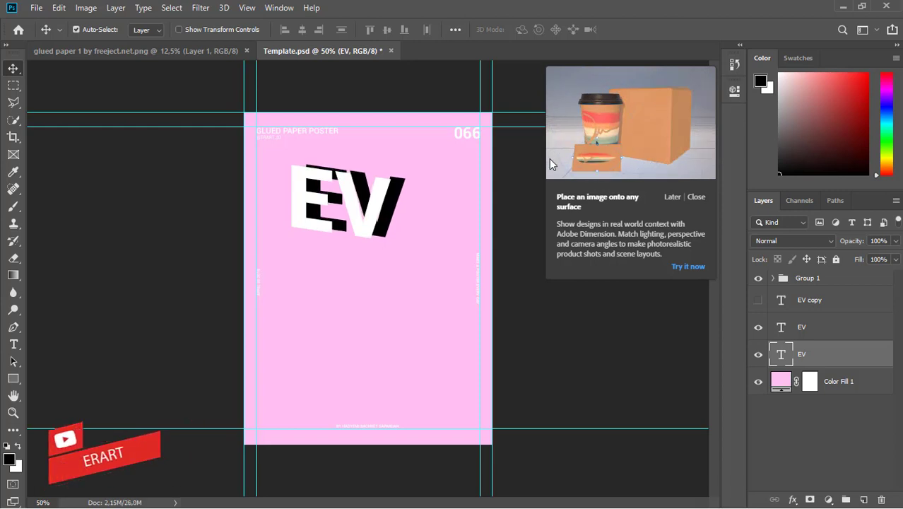
pyautogui.press('Up')
pyautogui.press('Up')
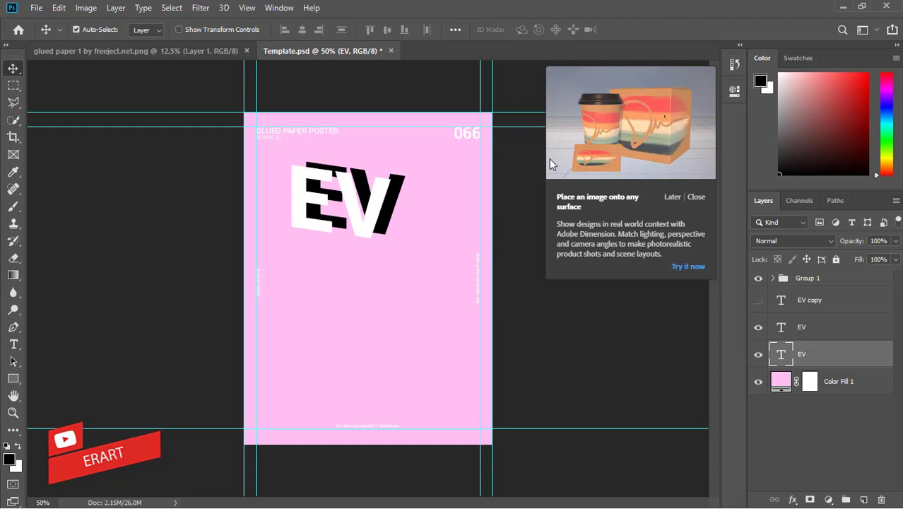
pyautogui.press('Left')
pyautogui.press('Left')
pyautogui.press('Left')
pyautogui.press('Right')
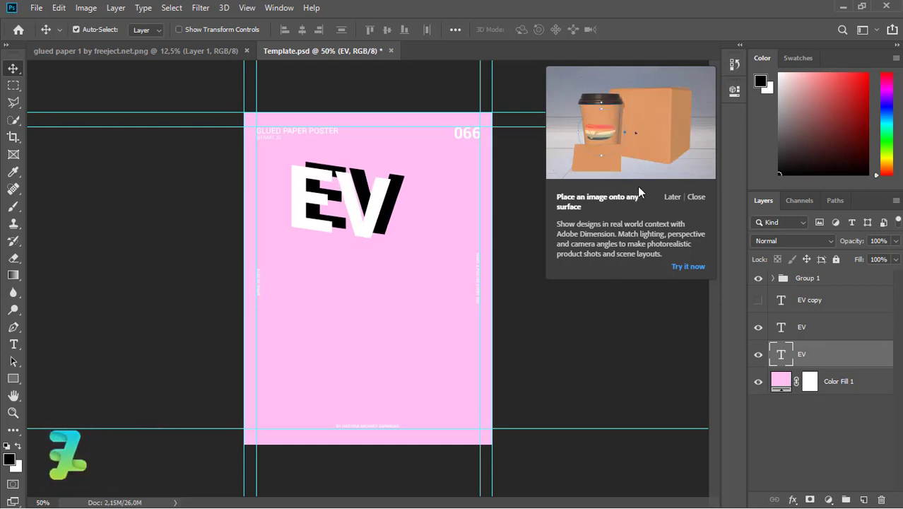
# - Duplicate the white and black EV text layers together and move the copies below the originals, slightly to the right
pyautogui.keyDown('shift'); pyautogui.click(782, 329); pyautogui.keyUp('shift')
pyautogui.hotkey('ctrl', 'j')
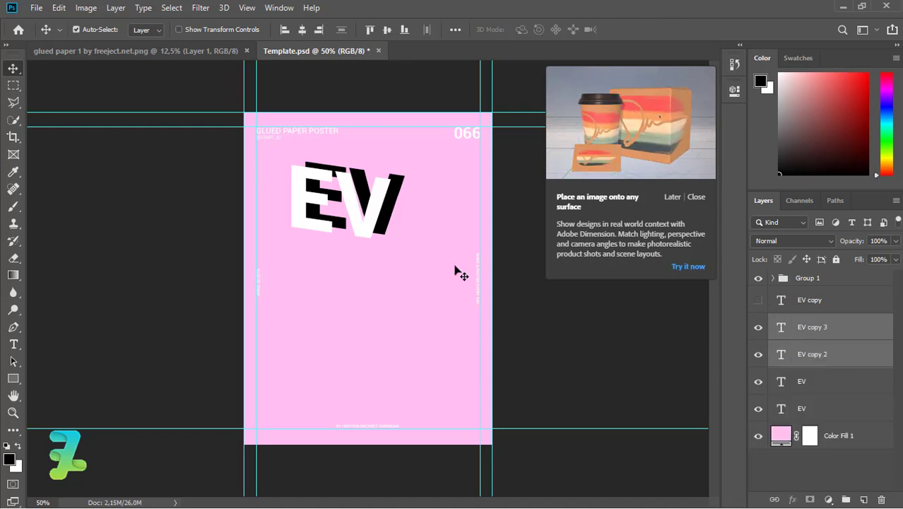
pyautogui.moveTo(382, 168); pyautogui.dragTo(397, 252)
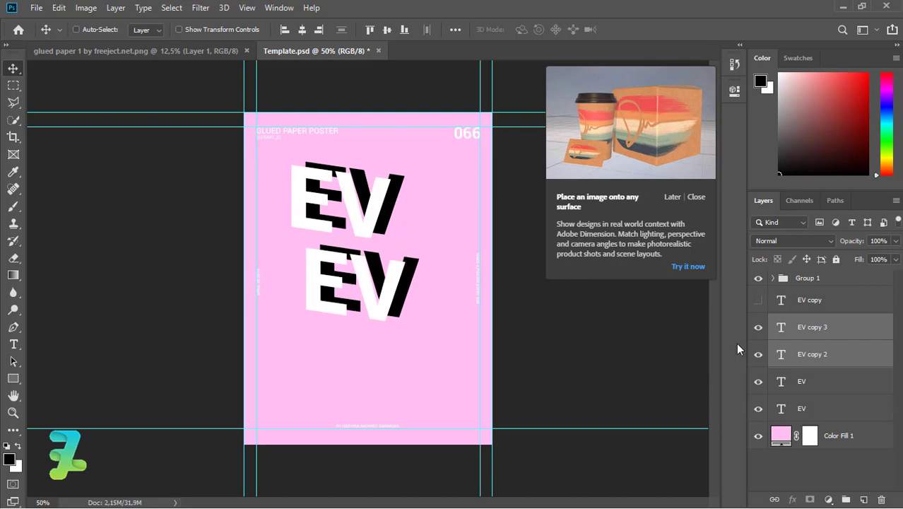
# - Change the lower black text copy to read "EN"
pyautogui.click(782, 304)
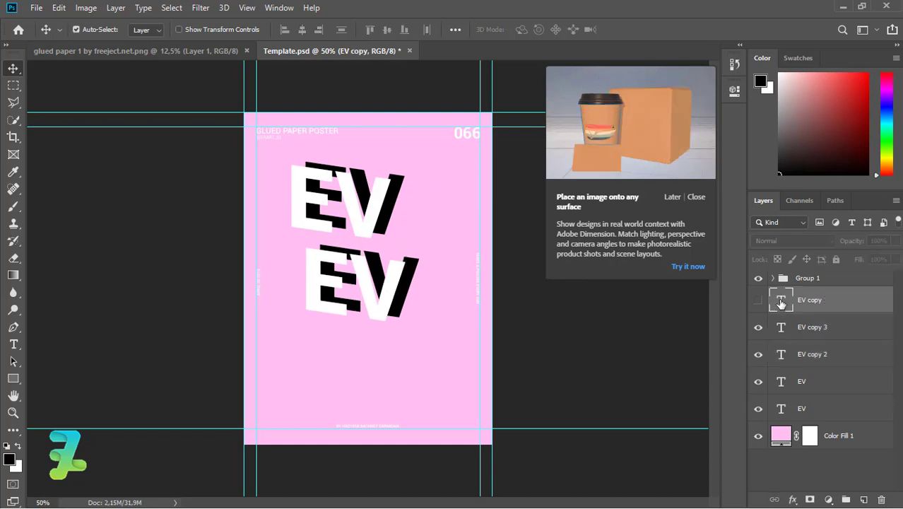
pyautogui.doubleClick(781, 355)
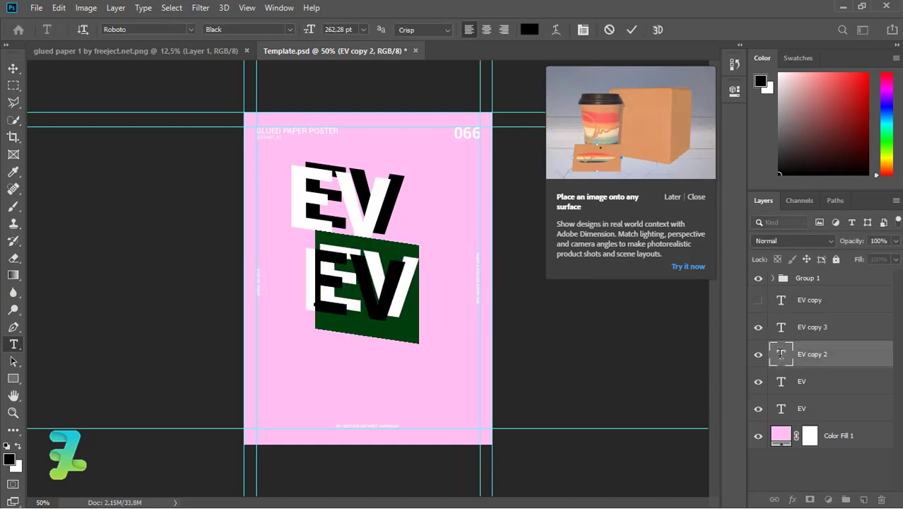
pyautogui.write('EW')
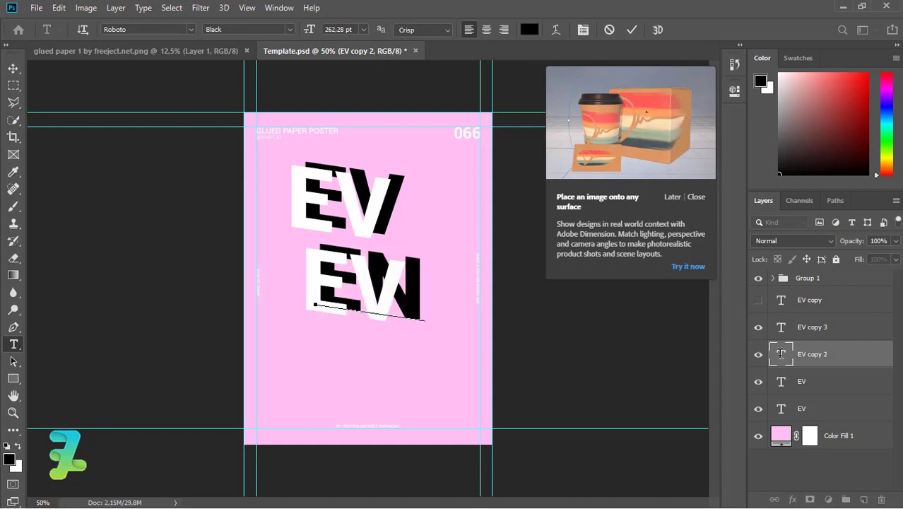
pyautogui.click(13, 69)
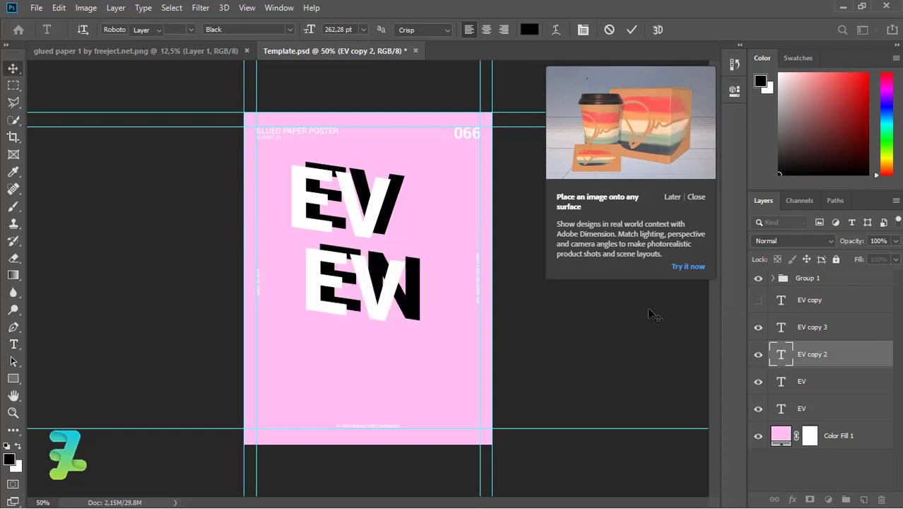
# - Change the lower white text copy to "EN" to match its black shadow
pyautogui.click(782, 330)
pyautogui.doubleClick(781, 331)
pyautogui.write('EN')
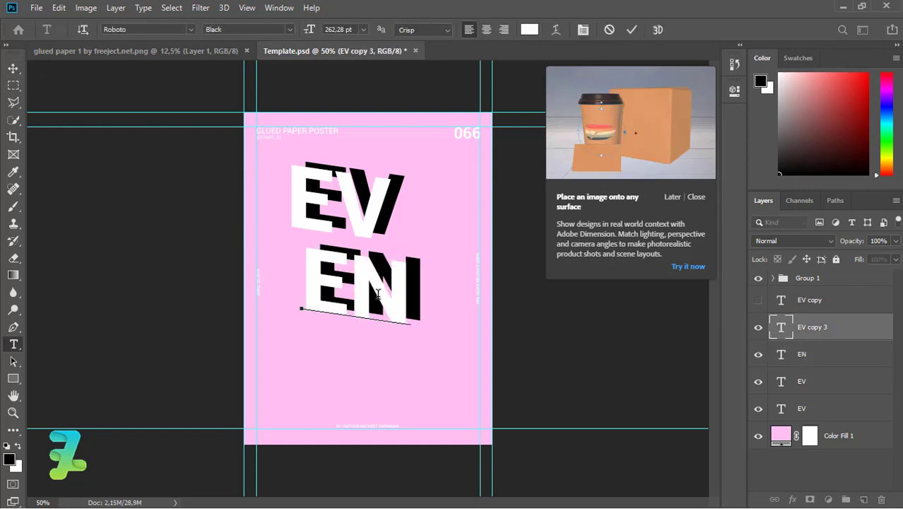
pyautogui.click(13, 68)
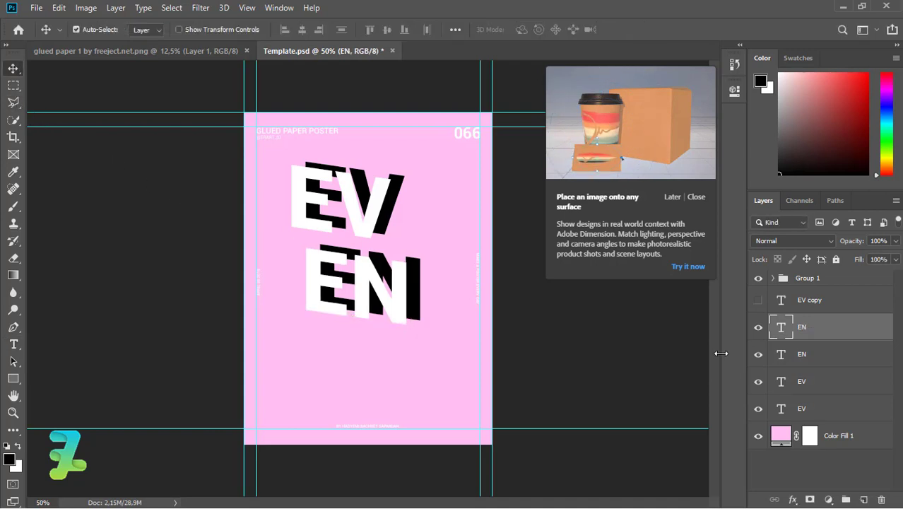
# - Move the white and black EN text layers together to the right, and delete the hidden EV copy layer
pyautogui.keyDown('shift'); pyautogui.click(782, 357); pyautogui.keyUp('shift')
pyautogui.hotkey('shift', 'Right')
pyautogui.hotkey('shift', 'Right')
pyautogui.hotkey('shift', 'Right')
pyautogui.hotkey('shift', 'Right')
pyautogui.hotkey('shift', 'Right')
pyautogui.hotkey('shift', 'Right')
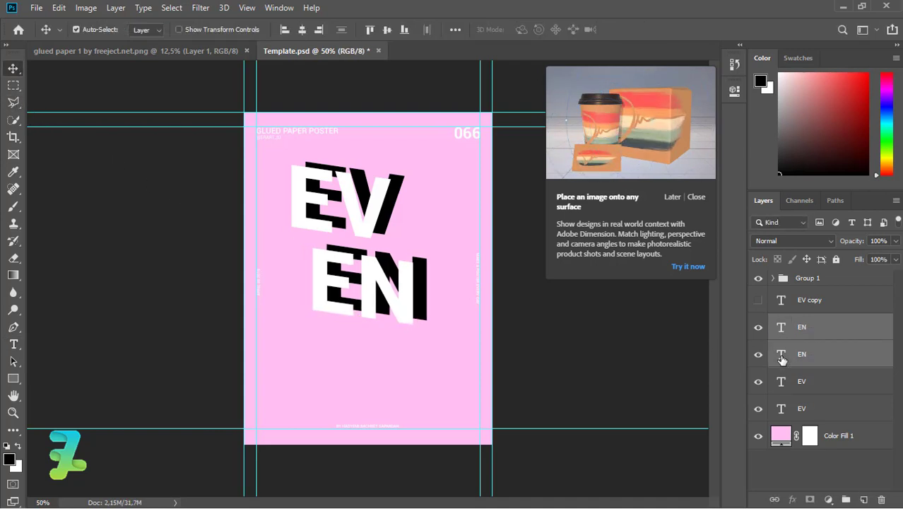
pyautogui.click(814, 300)
pyautogui.press('Delete')
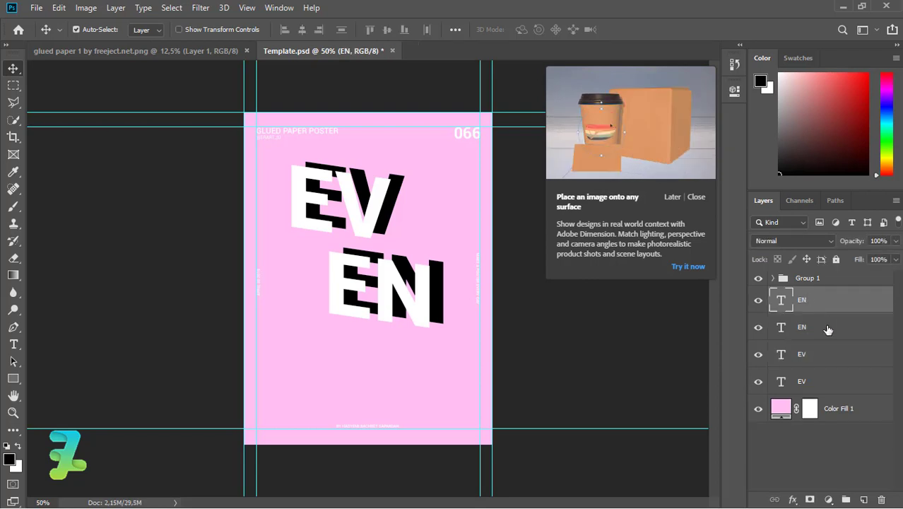
# - Duplicate both EN text layers and place the copies as a third line below the originals, offset to the left
pyautogui.keyDown('shift'); pyautogui.click(828, 330); pyautogui.keyUp('shift')
pyautogui.hotkey('ctrl', 'j')
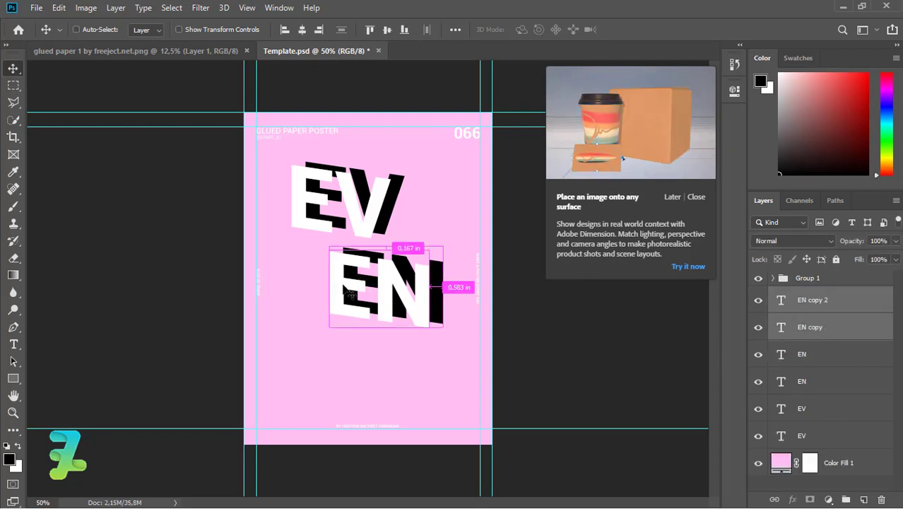
pyautogui.moveTo(351, 295); pyautogui.dragTo(297, 375)
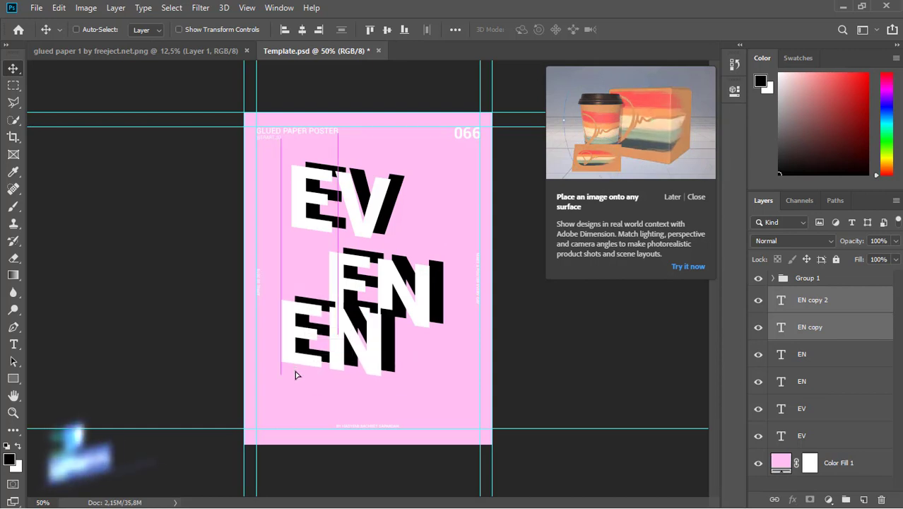
pyautogui.press('t')
pyautogui.click(296, 375)
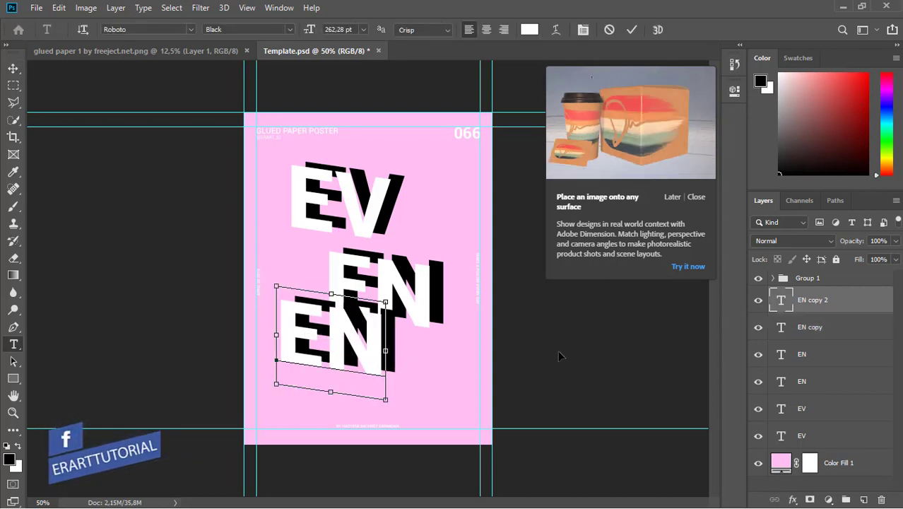
pyautogui.keyDown('shift'); pyautogui.click(775, 328); pyautogui.keyUp('shift')
pyautogui.press('v')
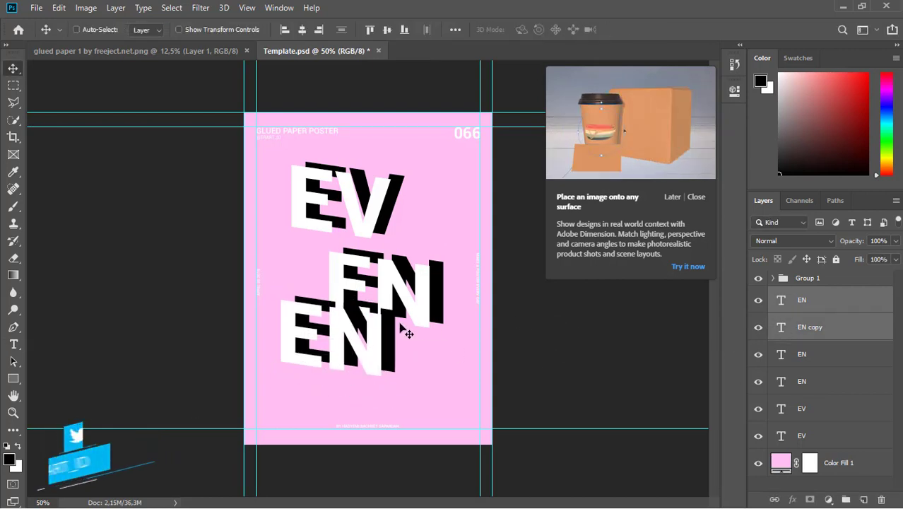
pyautogui.moveTo(406, 332); pyautogui.dragTo(406, 364)
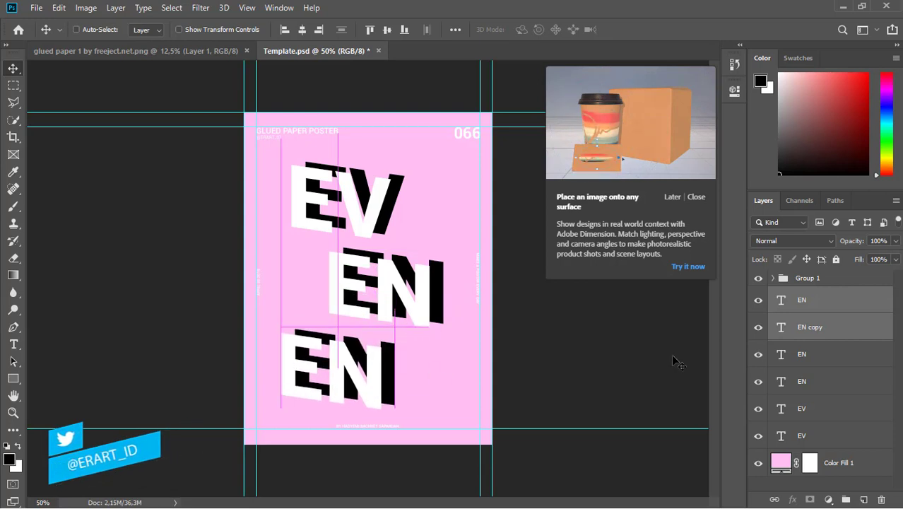
# - Change both the white text and its black shadow on the third line to "T."
pyautogui.doubleClick(782, 303)
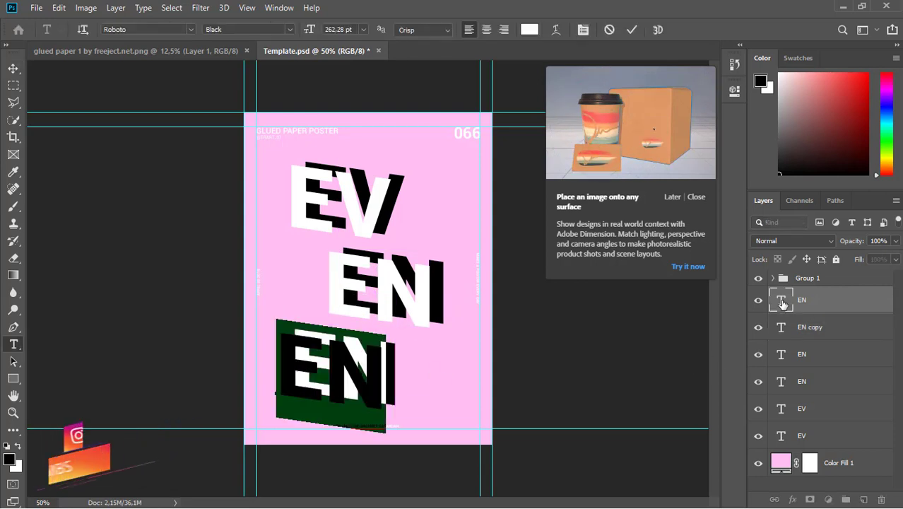
pyautogui.press('Escape')
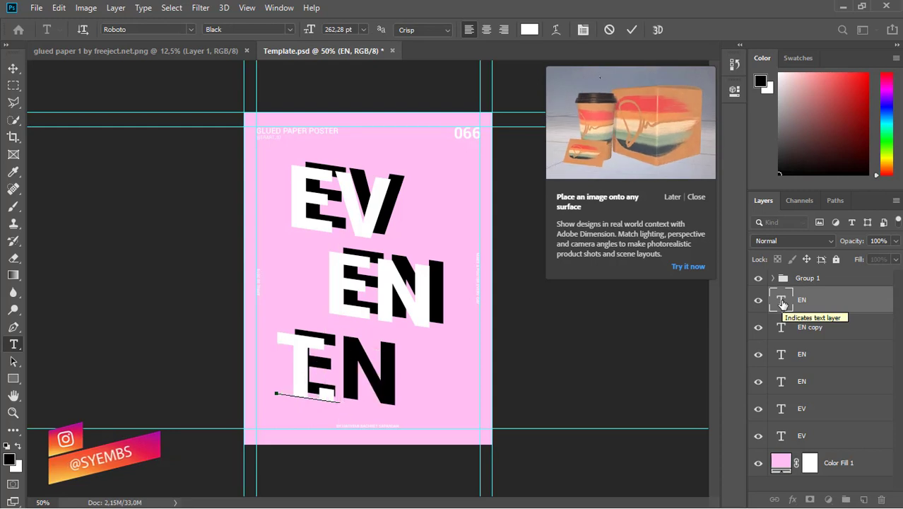
pyautogui.click(780, 328)
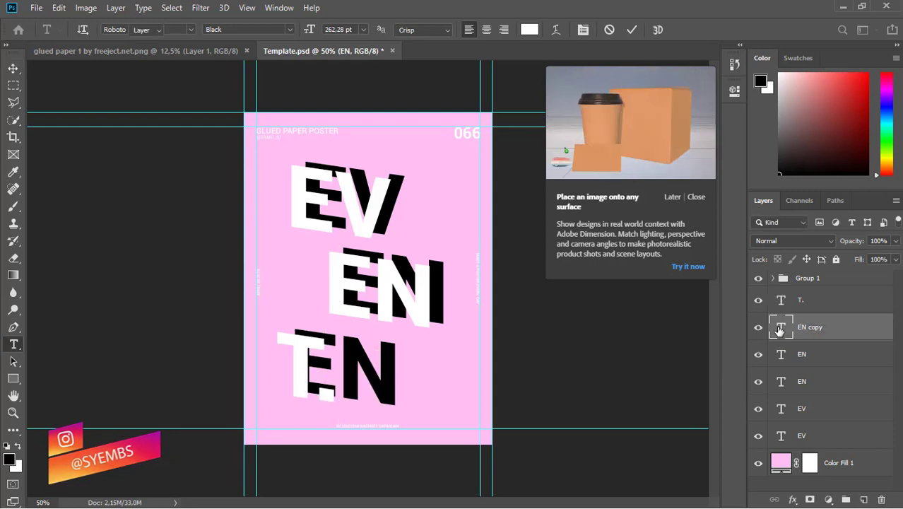
pyautogui.doubleClick(780, 328)
pyautogui.write('T.')
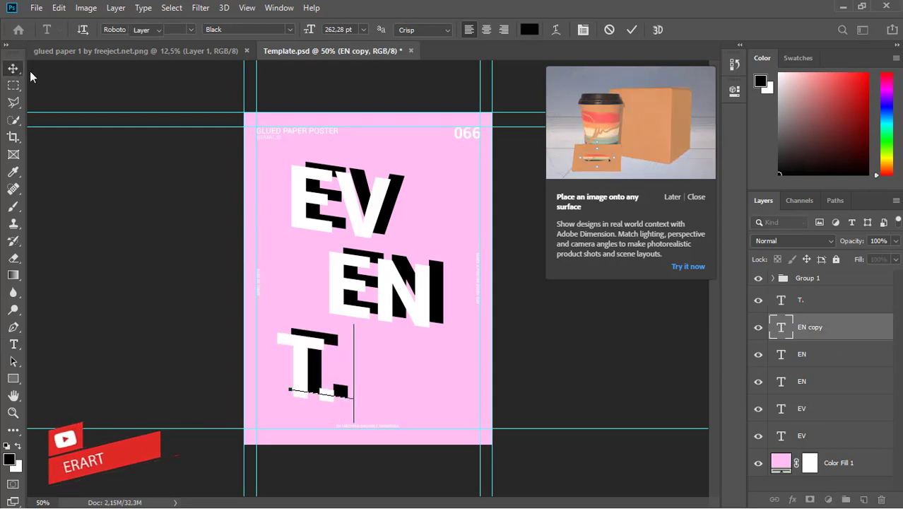
pyautogui.press('Escape')
# - Nudge the white and black "T." layers together to the right
pyautogui.keyDown('shift'); pyautogui.click(780, 302); pyautogui.keyUp('shift')
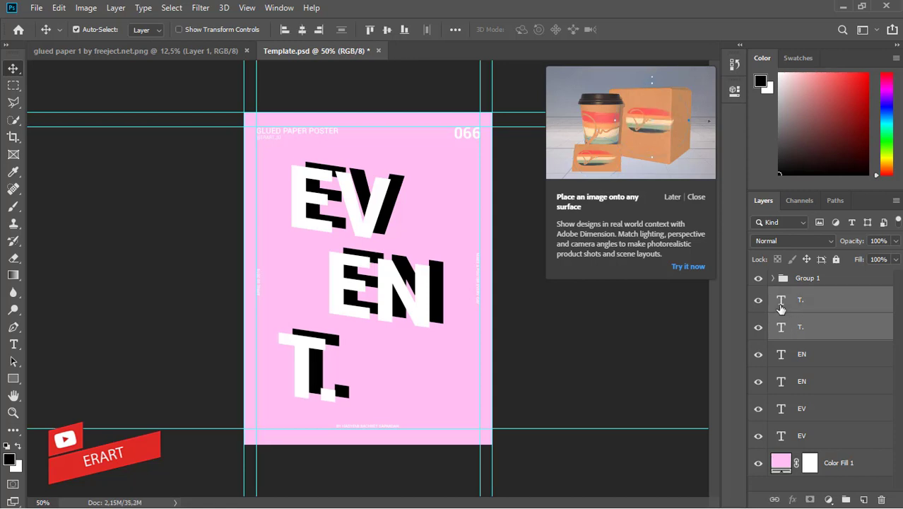
pyautogui.press('Right')
pyautogui.press('Right')
pyautogui.press('Right')
pyautogui.press('Right')
pyautogui.press('Right')
pyautogui.press('Right')
pyautogui.press('Right')
pyautogui.press('Right')
pyautogui.press('Right')
pyautogui.press('Right')
pyautogui.press('Right')
pyautogui.press('Right')
pyautogui.press('Right')
pyautogui.press('Right')
pyautogui.press('Right')
pyautogui.press('Right')
pyautogui.press('Right')
pyautogui.press('Right')
pyautogui.press('Right')
pyautogui.press('Right')
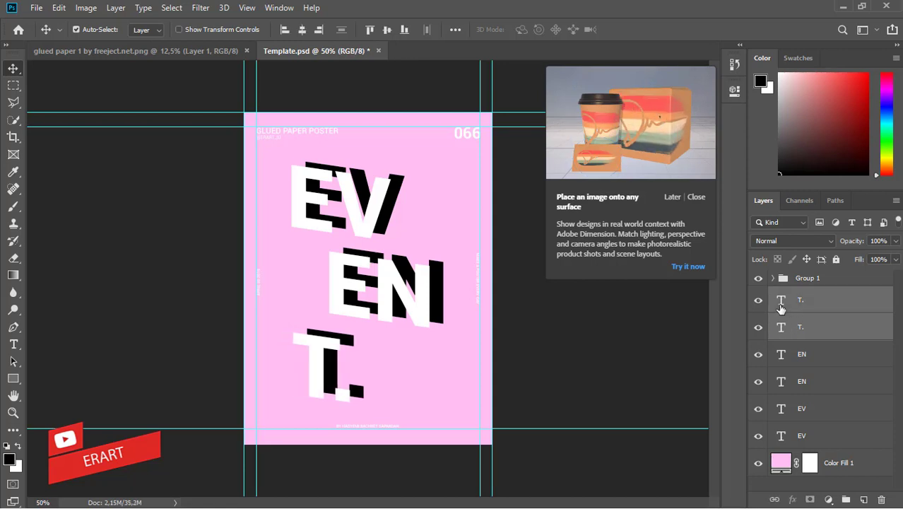
pyautogui.press('Right')
pyautogui.press('Right')
pyautogui.press('Right')
pyautogui.press('Right')
pyautogui.press('Right')
pyautogui.press('Right')
# - Group all six lettering layers and centre the group horizontally and vertically on the canvas
pyautogui.click(782, 440)
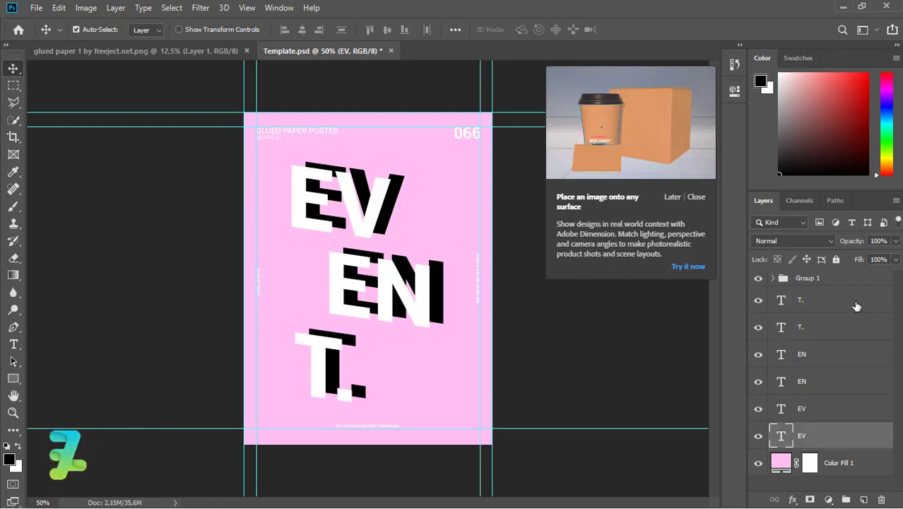
pyautogui.keyDown('shift'); pyautogui.click(856, 305); pyautogui.keyUp('shift')
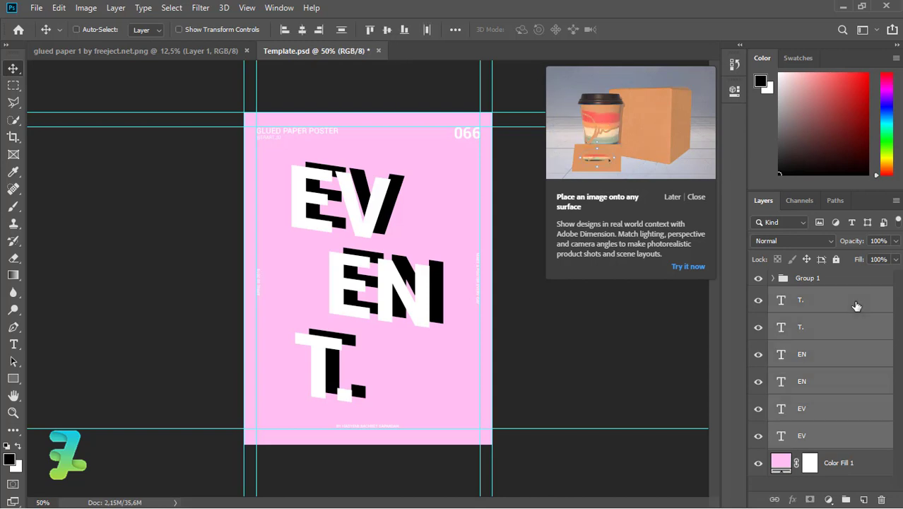
pyautogui.hotkey('ctrl', 'g')
pyautogui.hotkey('ctrl', 'a')
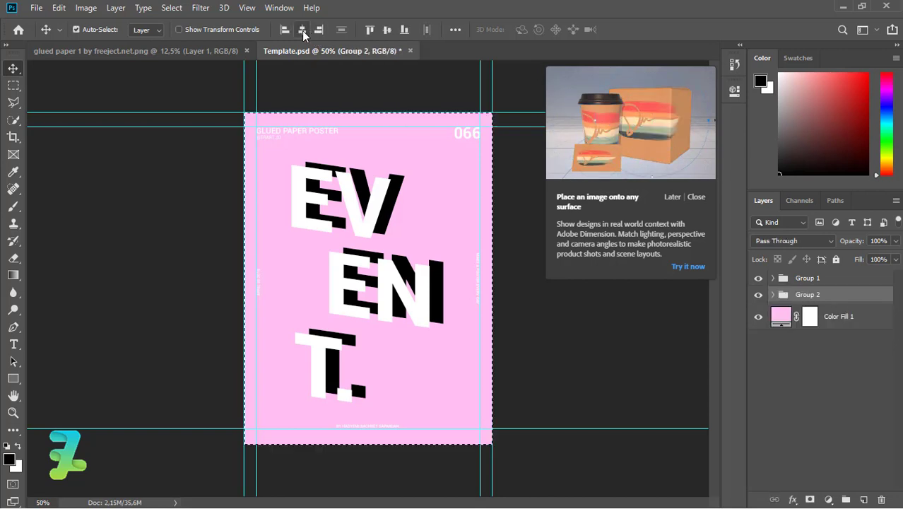
pyautogui.click(302, 30)
pyautogui.click(388, 29)
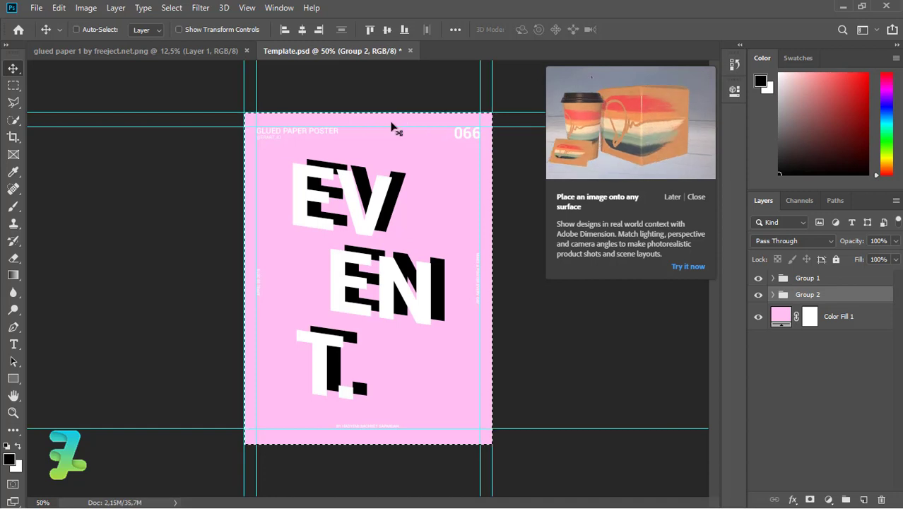
pyautogui.hotkey('ctrl', 'd')
# - Add an empty layer above the white EV layer inside Group 2, and dismiss the Adobe Dimension promotion
pyautogui.click(773, 295)
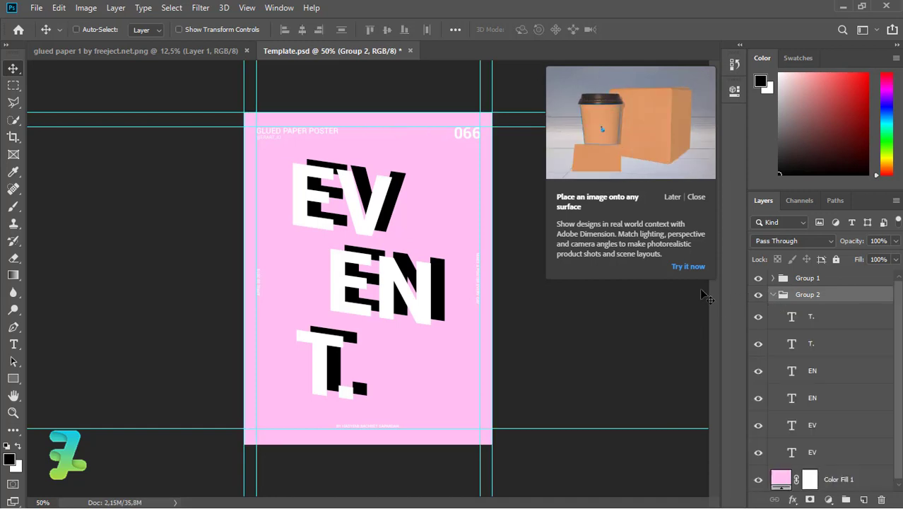
pyautogui.hotkey('ctrl', '+')
pyautogui.hotkey('ctrl', '+')
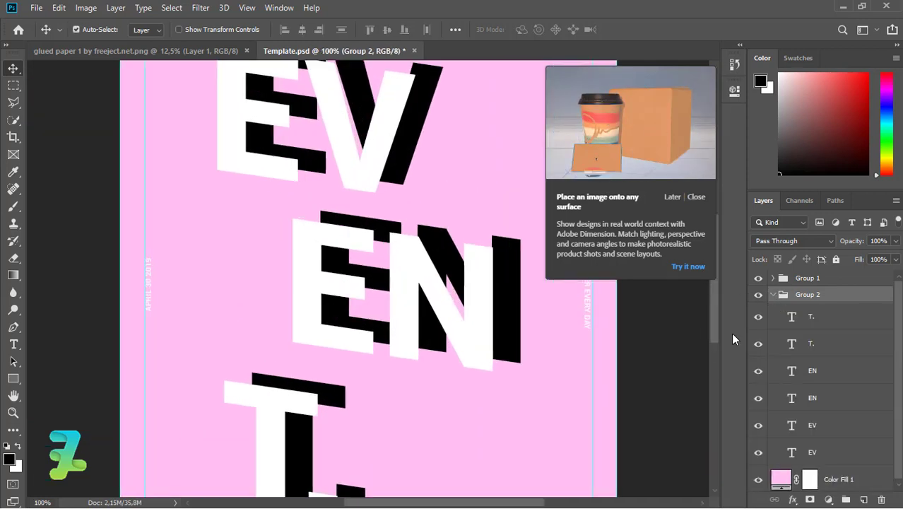
pyautogui.click(812, 426)
pyautogui.click(863, 498)
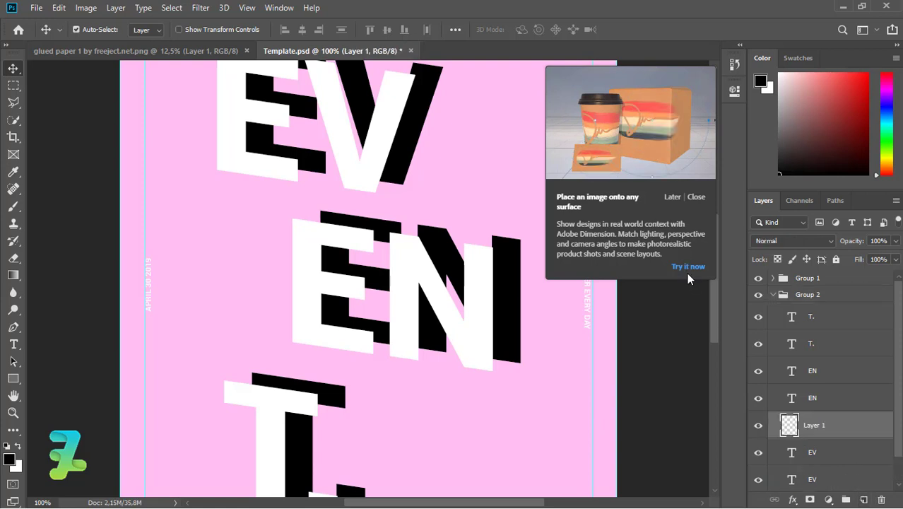
pyautogui.moveTo(713, 304); pyautogui.dragTo(717, 269)
pyautogui.click(690, 315)
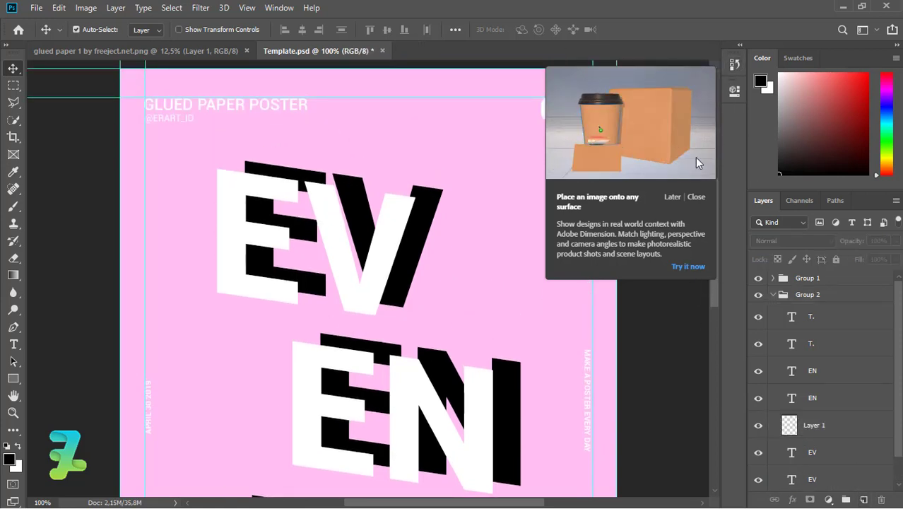
pyautogui.click(696, 198)
pyautogui.hotkey('ctrl', '+')
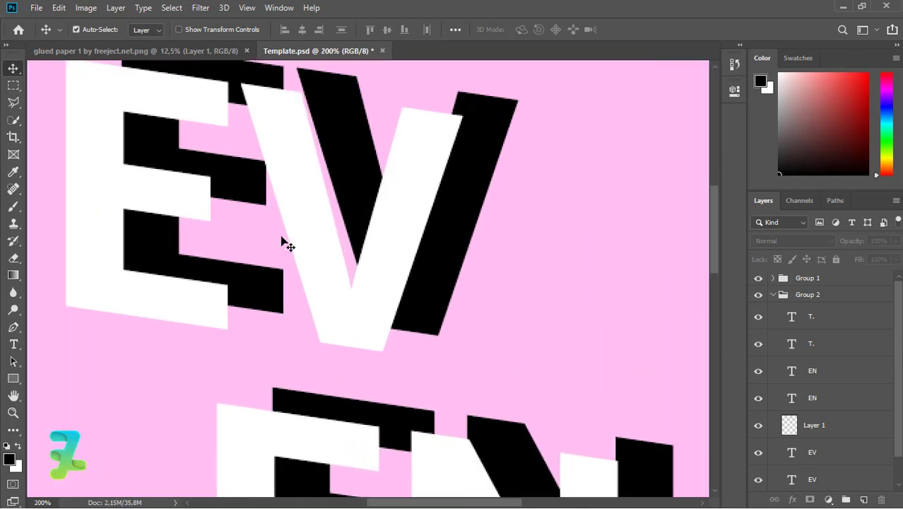
pyautogui.moveTo(713, 225); pyautogui.dragTo(712, 202)
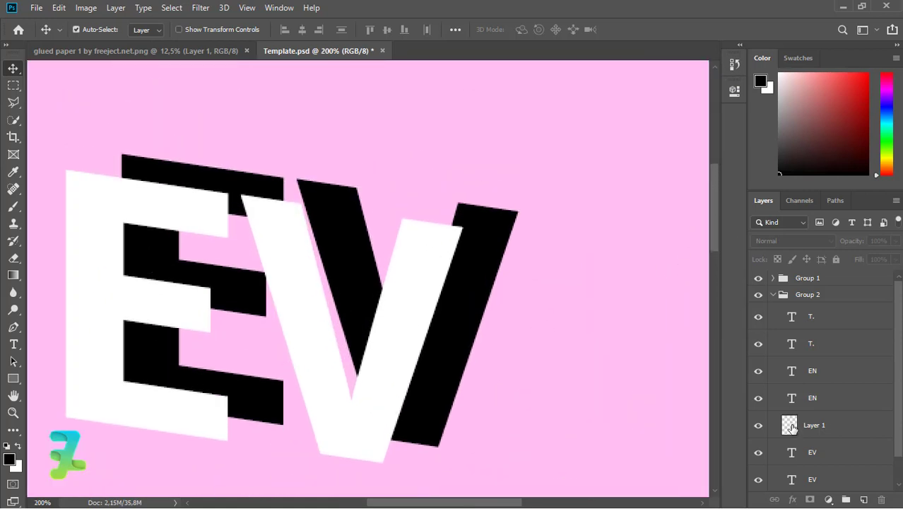
# - On Layer 1, draw a closed Pen path joining the top edges of the white E and its black shadow, and convert it to a selection
pyautogui.click(790, 426)
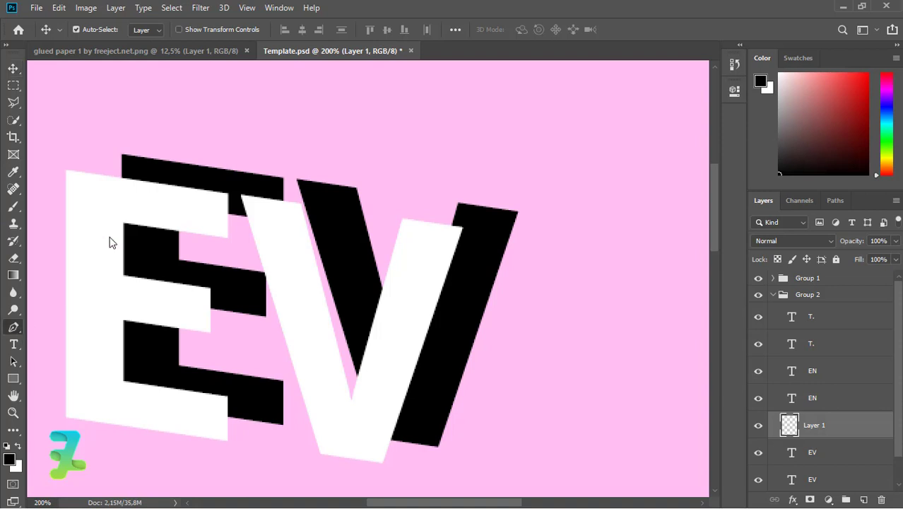
pyautogui.press('p')
pyautogui.click(64, 170)
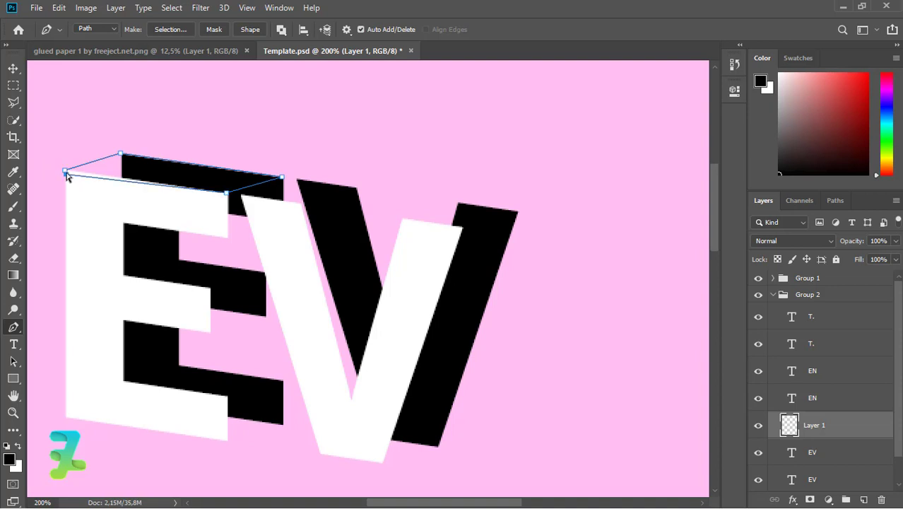
pyautogui.rightClick(67, 177)
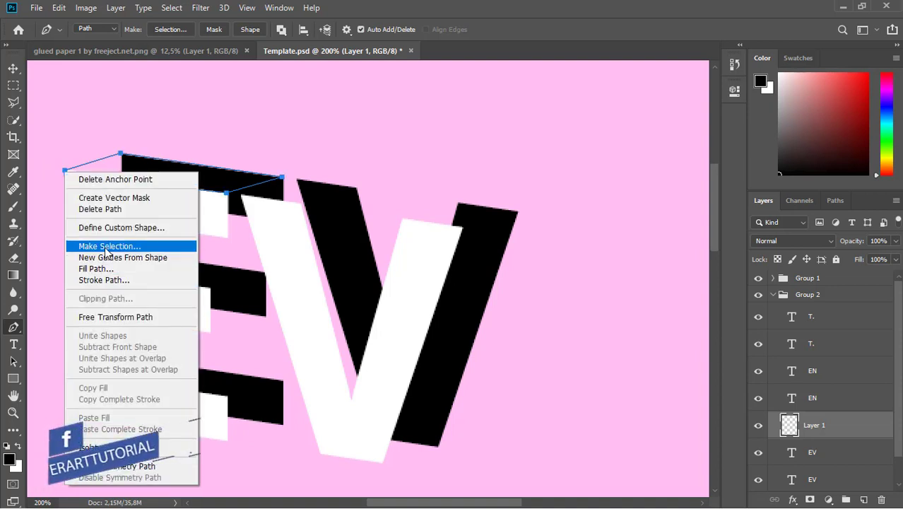
pyautogui.click(106, 247)
pyautogui.click(524, 130)
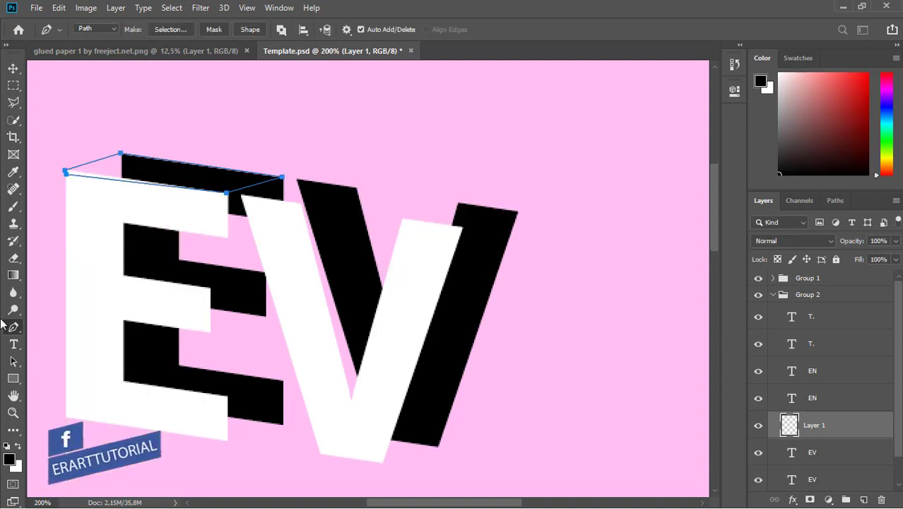
# - Fill the selected top face of the E with black using the Paint Bucket and clear the selection
pyautogui.rightClick(12, 279)
pyautogui.click(30, 278)
pyautogui.rightClick(16, 280)
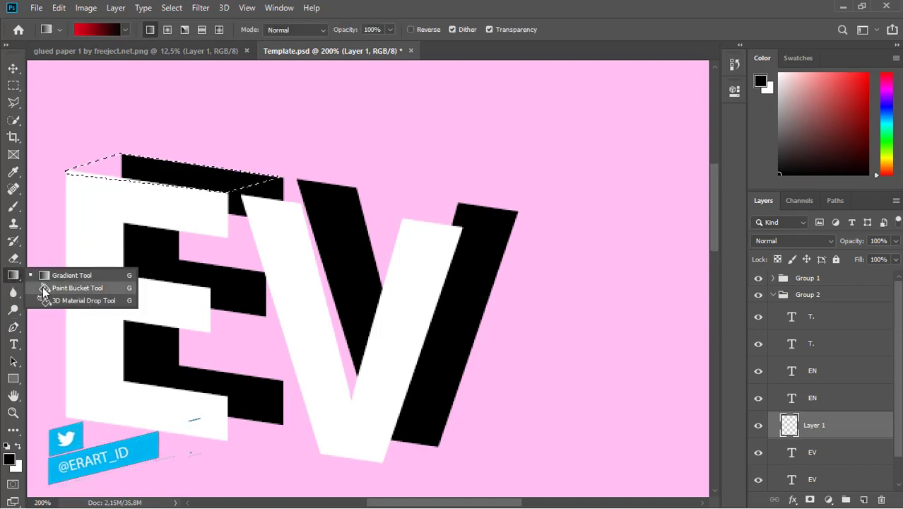
pyautogui.click(46, 288)
pyautogui.click(200, 173)
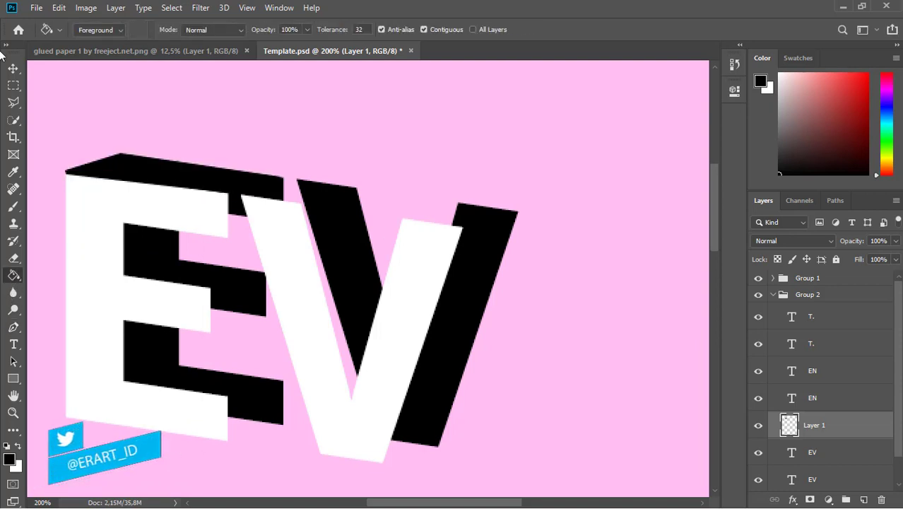
# - Move Layer 1 beneath the white EV layer and remove the black overhang beside the E's upper-left corner
pyautogui.click(13, 68)
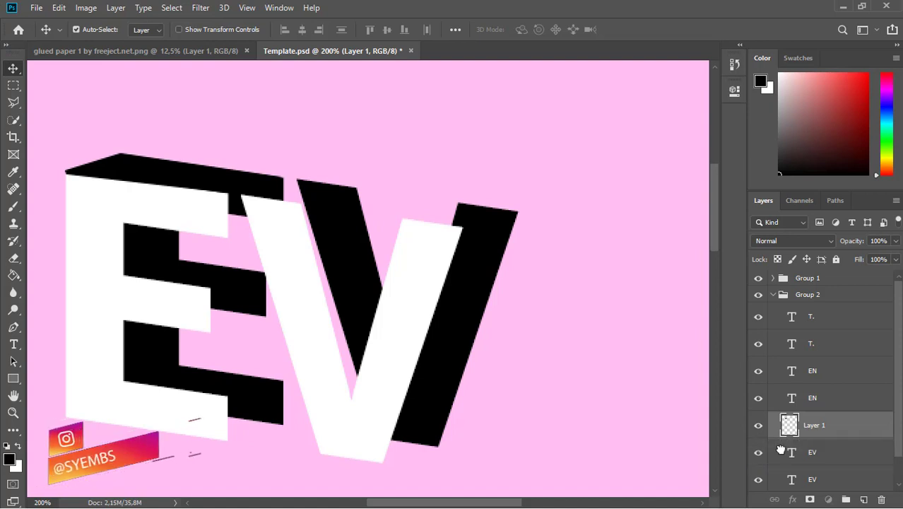
pyautogui.moveTo(780, 450); pyautogui.dragTo(780, 465)
pyautogui.press('m')
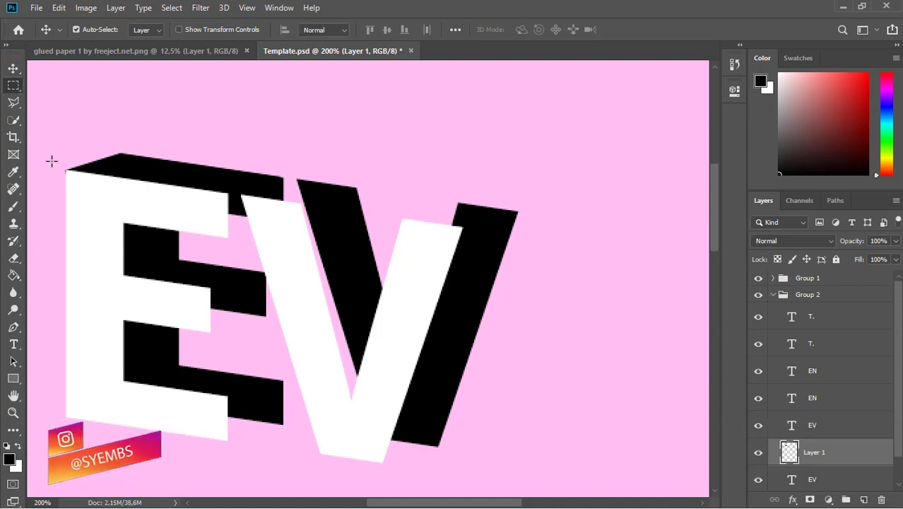
pyautogui.moveTo(50, 157); pyautogui.dragTo(66, 184)
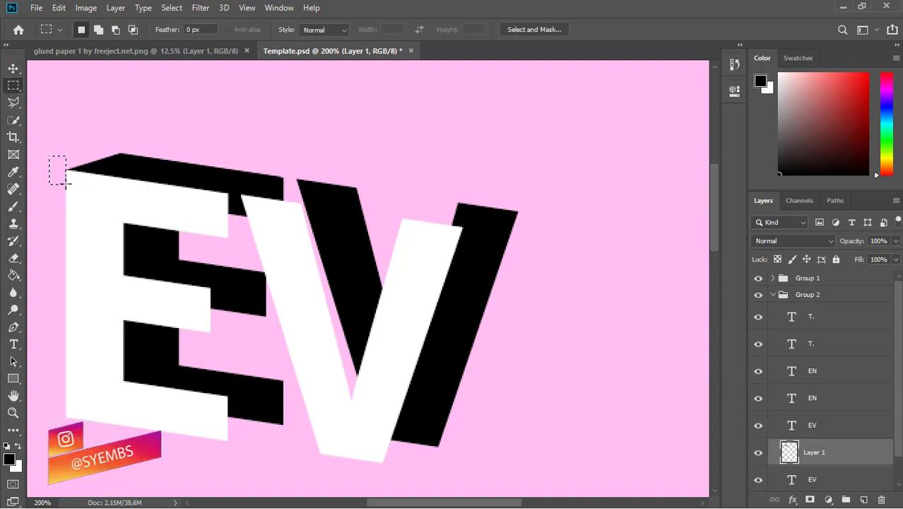
# - Outline the side face of the E's upper arm with a Pen path, convert it to a selection and fill it with black
pyautogui.click(13, 327)
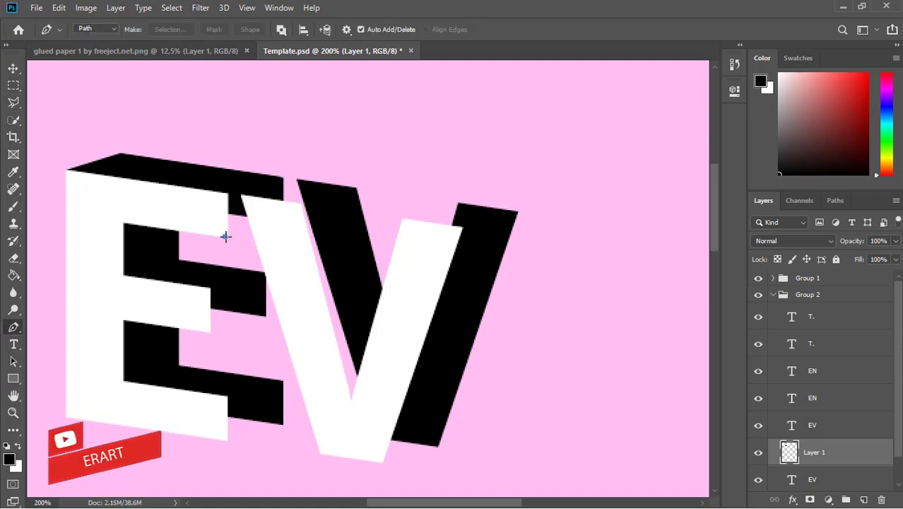
pyautogui.click(282, 175)
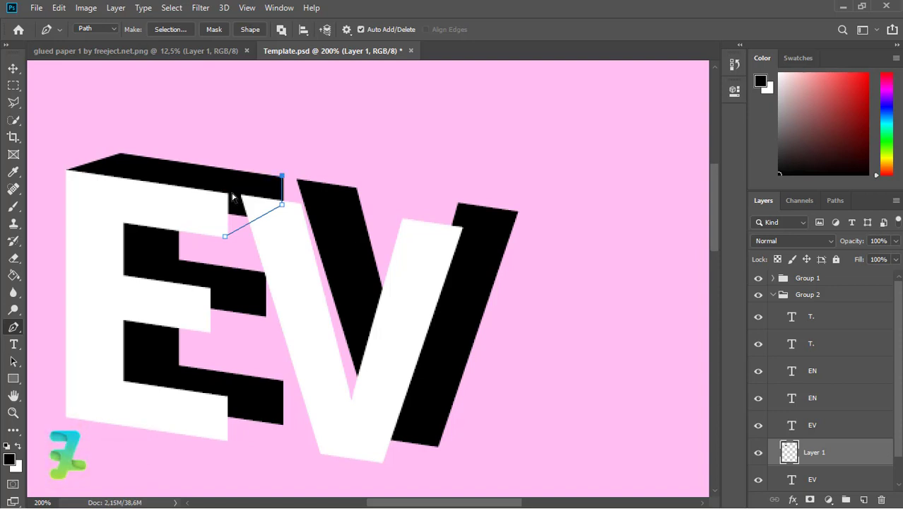
pyautogui.rightClick(226, 243)
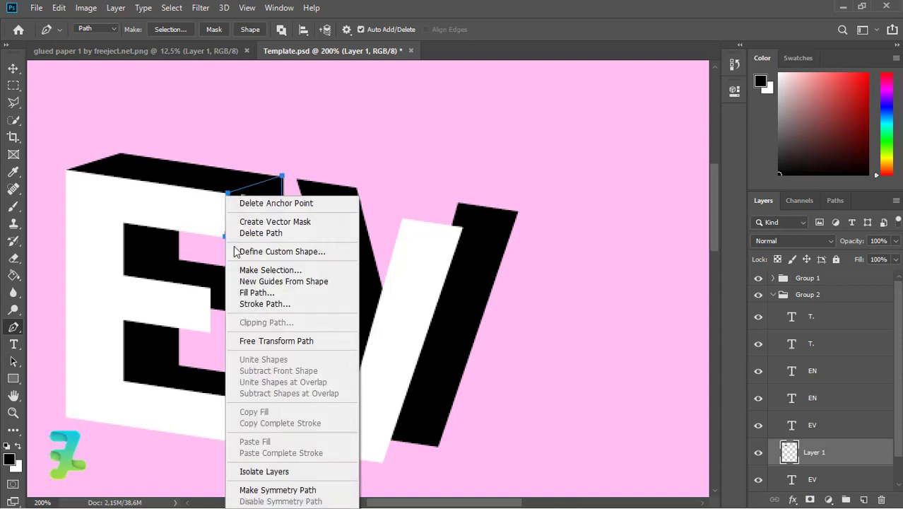
pyautogui.click(269, 271)
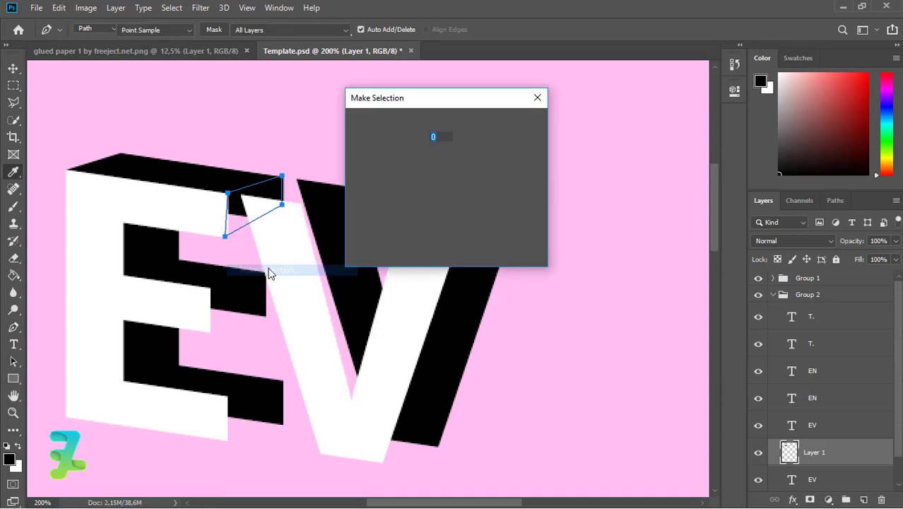
pyautogui.press('Return')
pyautogui.click(14, 276)
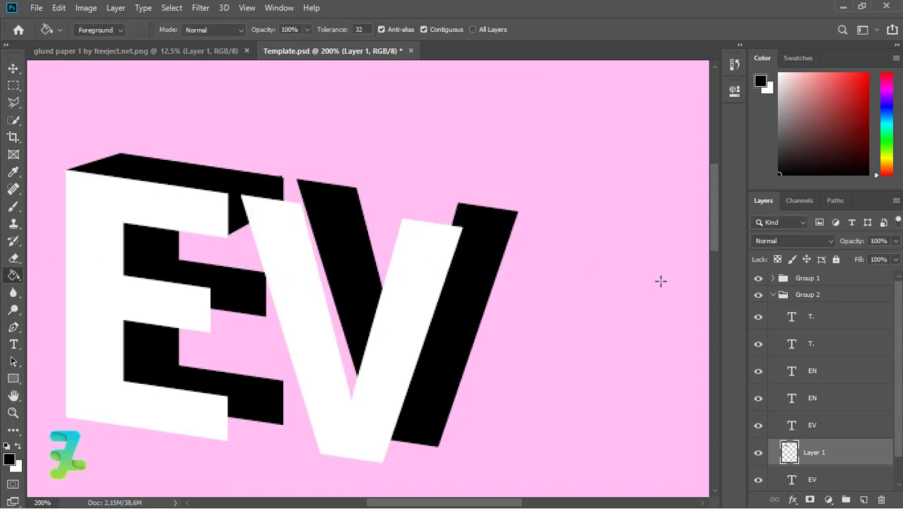
# - Outline the side face of the E's middle arm with a Pen path, convert it to a selection and fill it with black
pyautogui.scroll(-2, 715, 253)
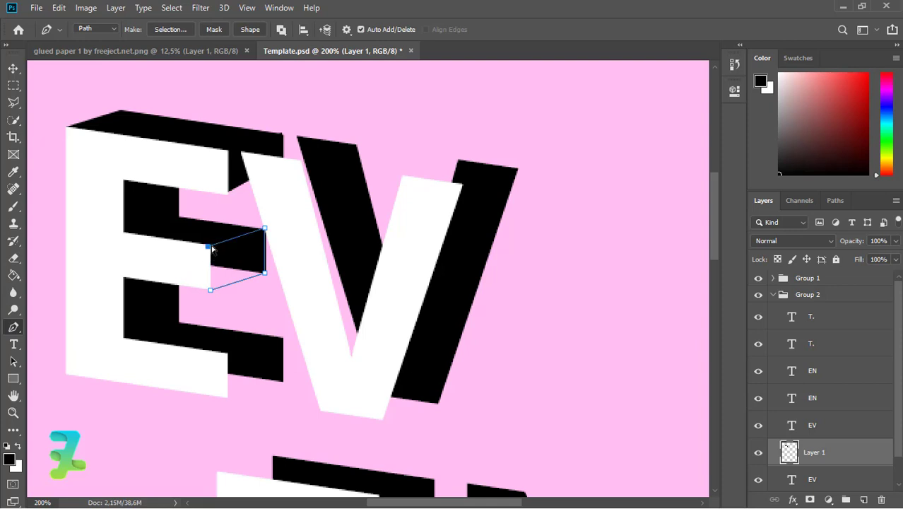
pyautogui.click(210, 289)
pyautogui.rightClick(210, 291)
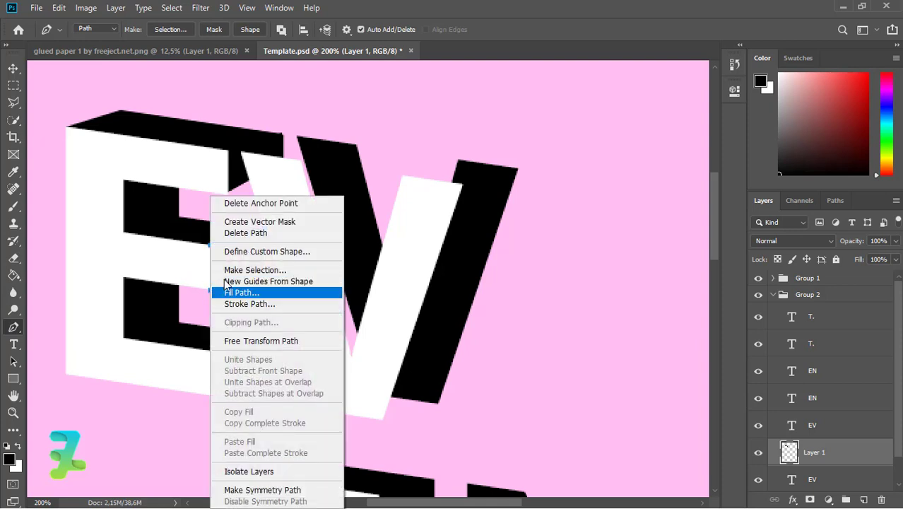
pyautogui.click(229, 270)
pyautogui.press('Return')
pyautogui.click(13, 275)
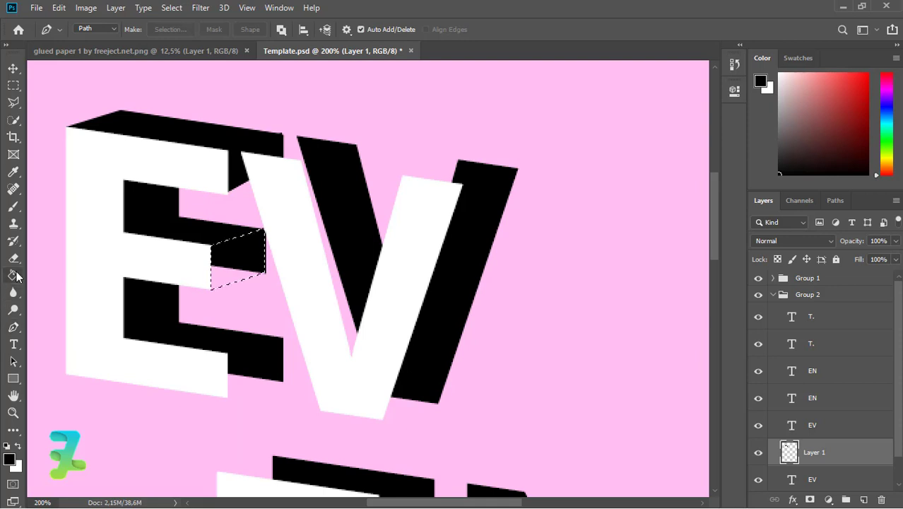
pyautogui.click(231, 283)
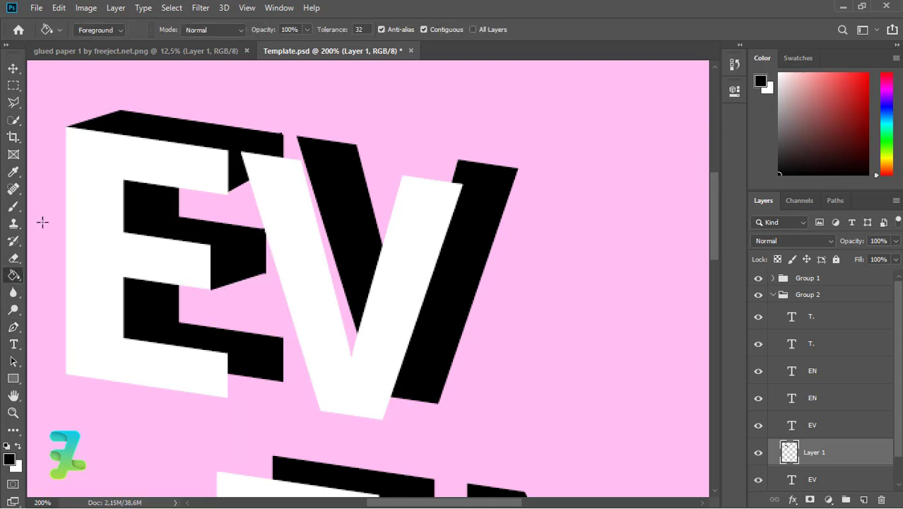
# - Outline the side face of the E's lower arm with a Pen path, convert it to a selection, fill it with black and deselect
pyautogui.press('p')
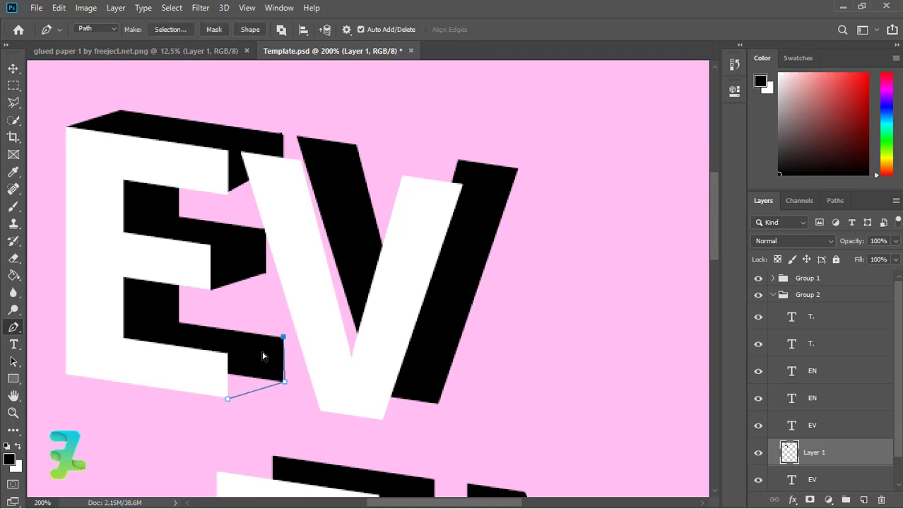
pyautogui.hotkey('ctrl', 'z')
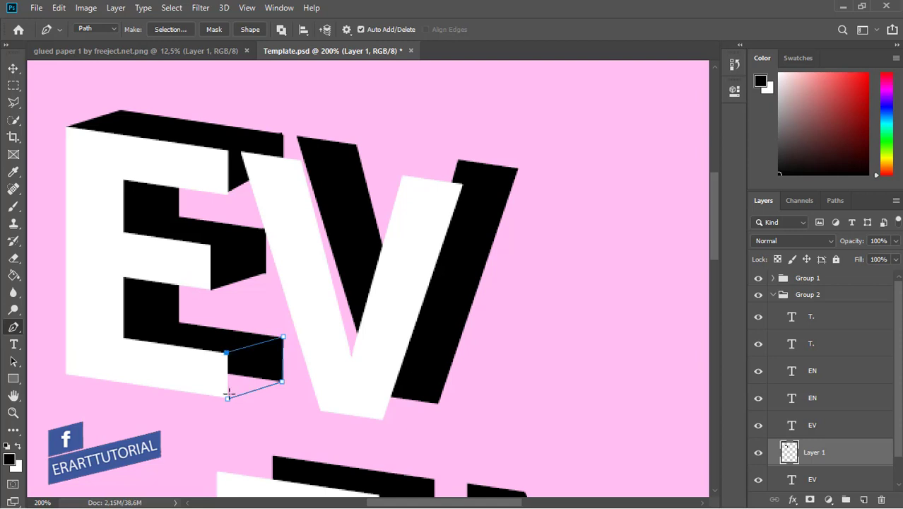
pyautogui.rightClick(229, 408)
pyautogui.click(280, 163)
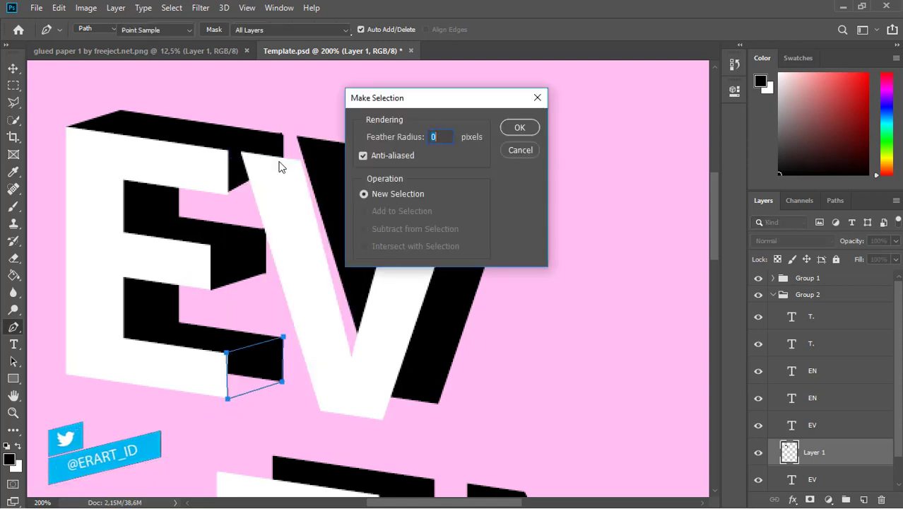
pyautogui.press('Return')
pyautogui.click(13, 275)
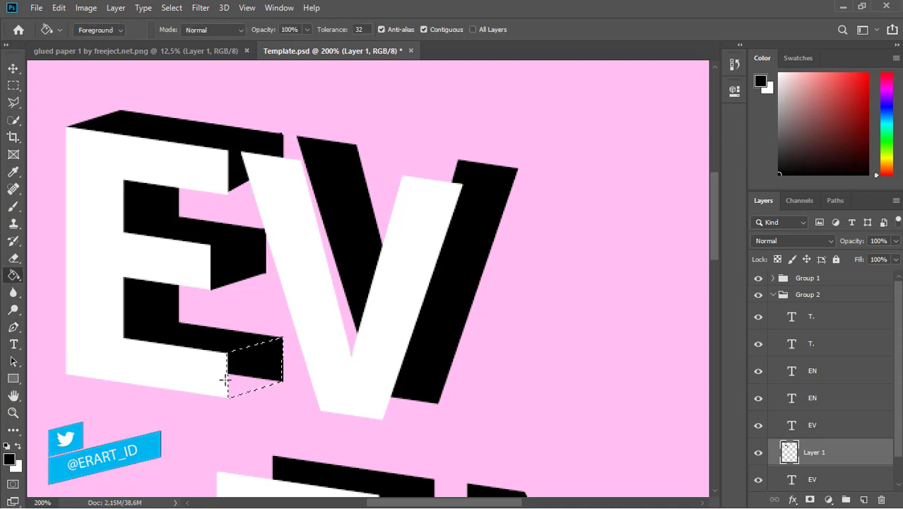
pyautogui.click(237, 381)
pyautogui.hotkey('ctrl', 'd')
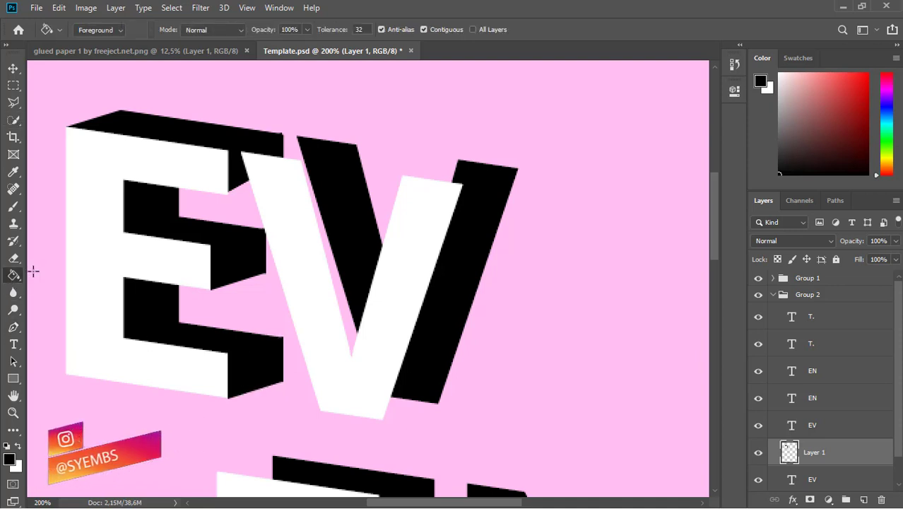
# - Outline the top face joining the V's left stroke to its shadow with a Pen path, select it, fill it with black and deselect
pyautogui.press('p')
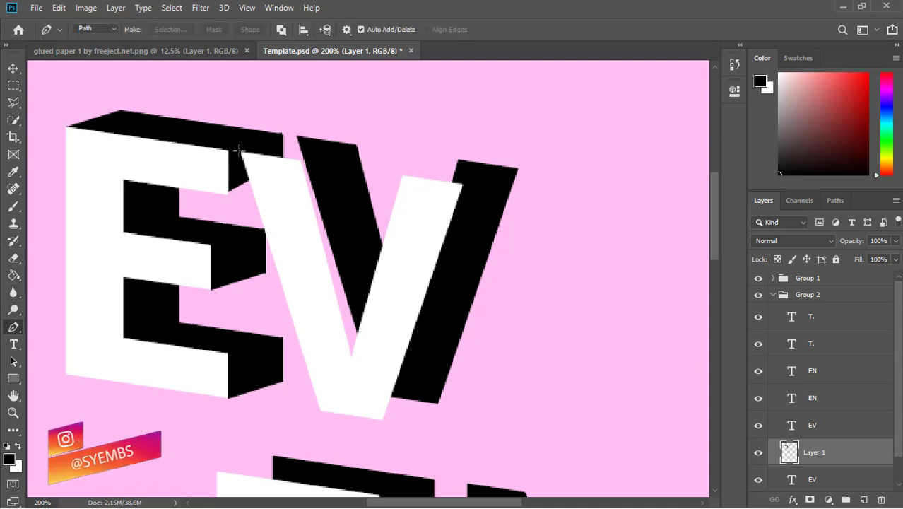
pyautogui.click(238, 151)
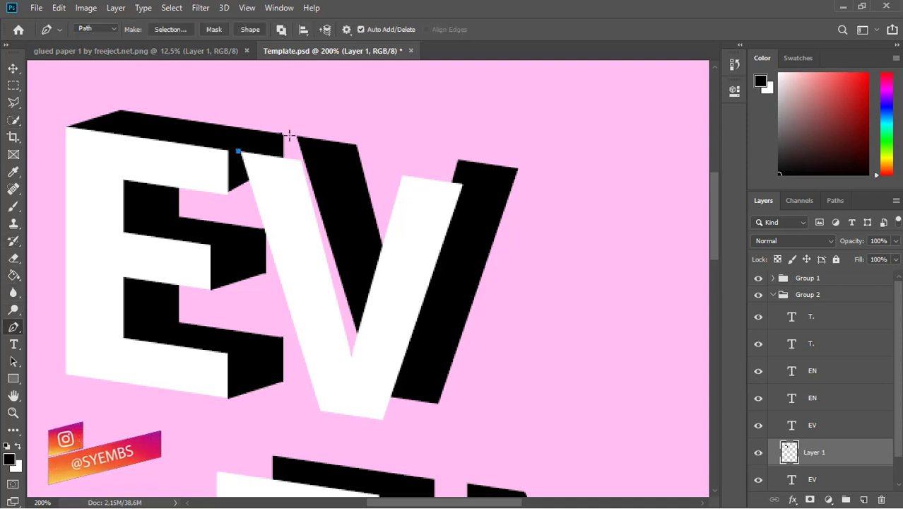
pyautogui.click(355, 144)
pyautogui.click(299, 160)
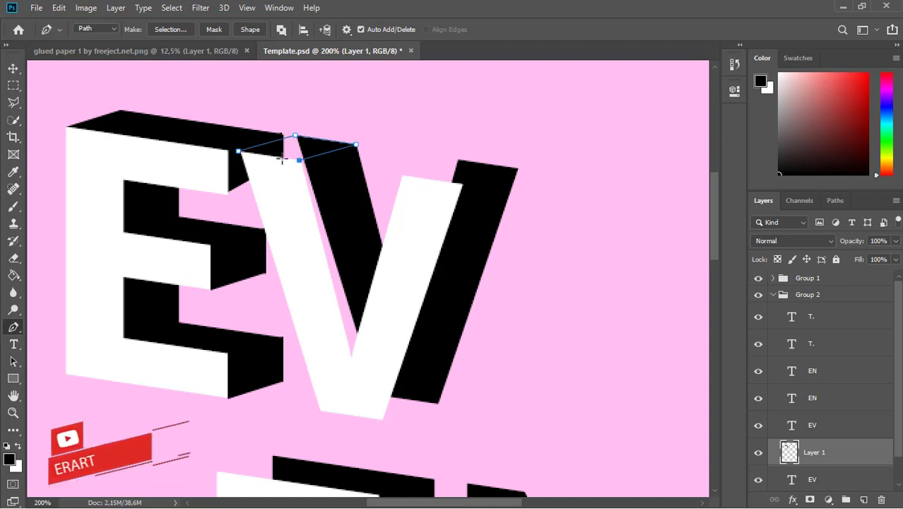
pyautogui.rightClick(241, 155)
pyautogui.click(275, 226)
pyautogui.press('Return')
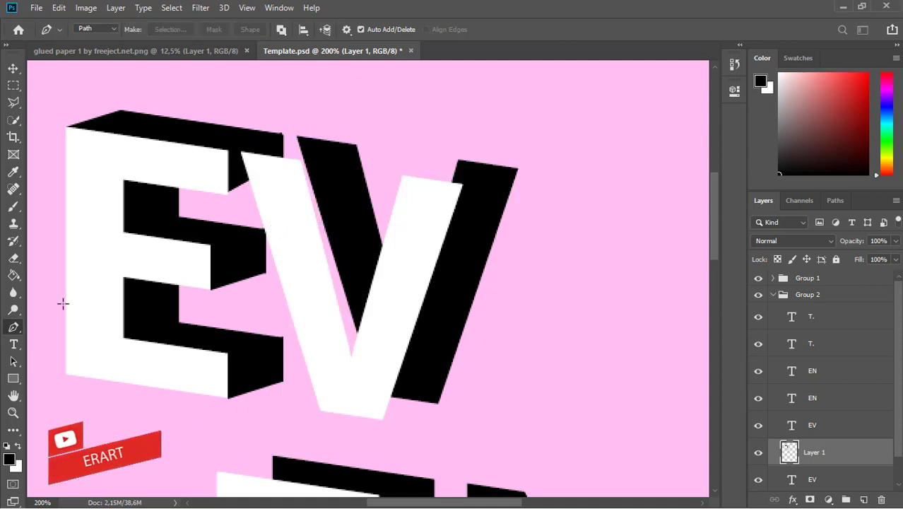
pyautogui.click(13, 275)
pyautogui.click(291, 148)
pyautogui.hotkey('ctrl', 'd')
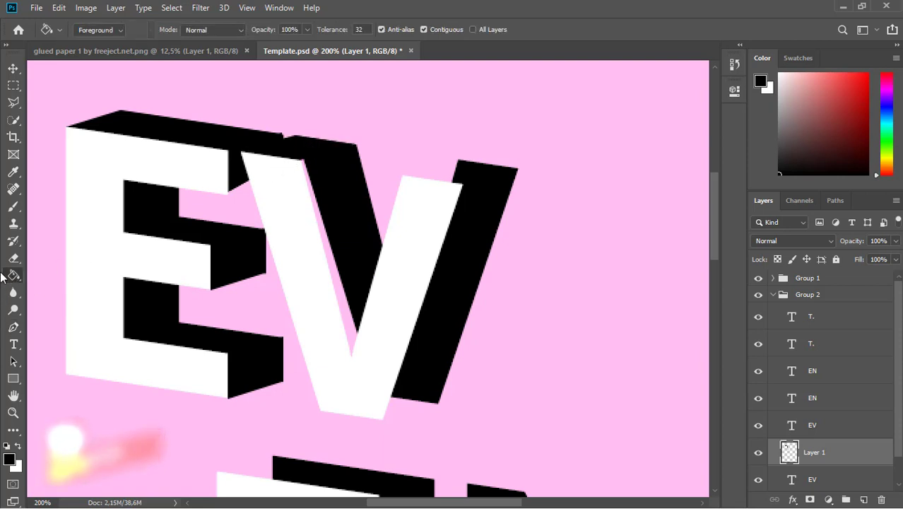
# - Outline the top face joining the V's right stroke to its shadow with a Pen path, select it, fill it with black and deselect
pyautogui.click(13, 329)
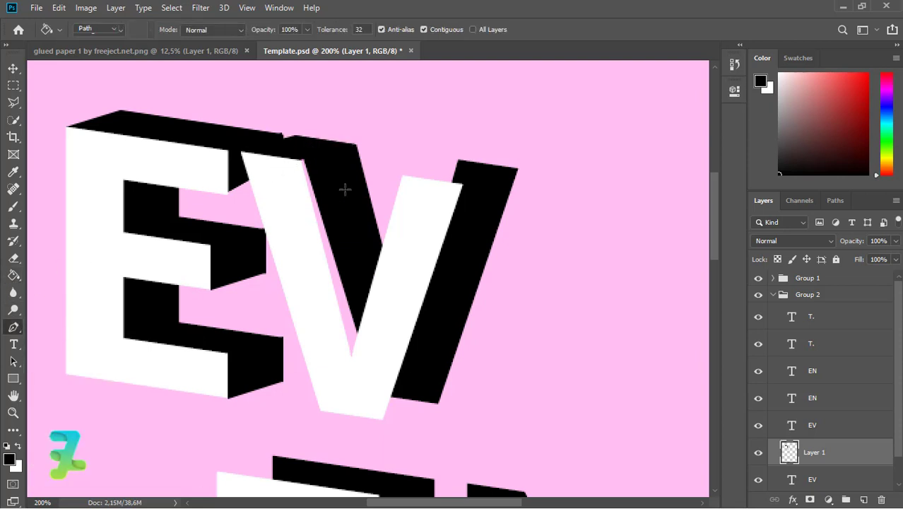
pyautogui.click(400, 175)
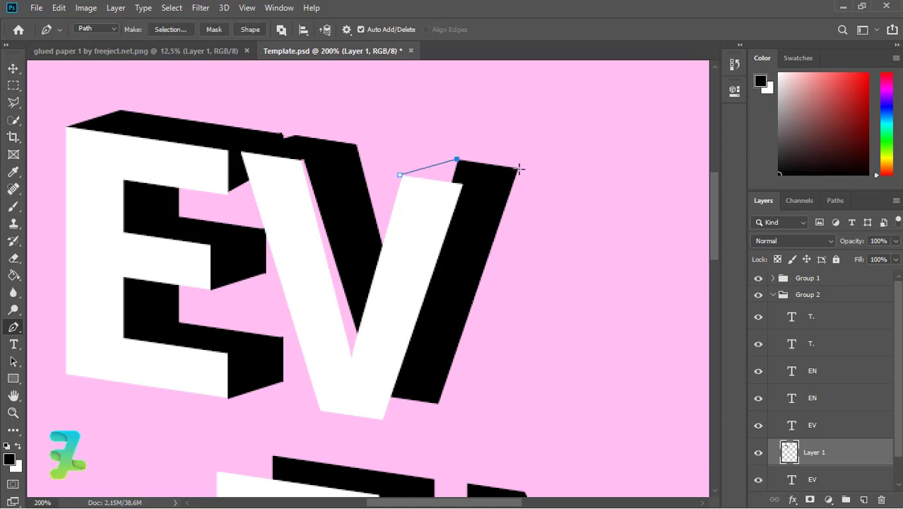
pyautogui.click(400, 175)
pyautogui.rightClick(430, 177)
pyautogui.click(456, 228)
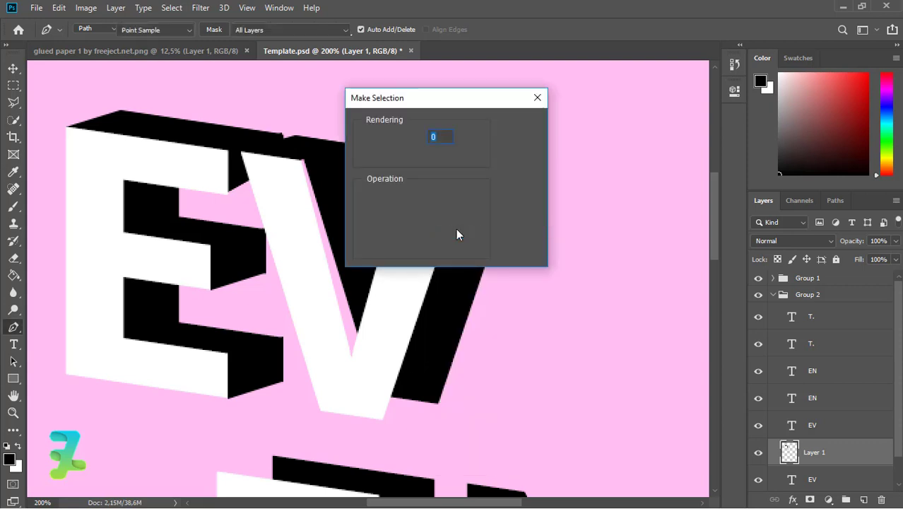
pyautogui.press('Return')
pyautogui.click(14, 276)
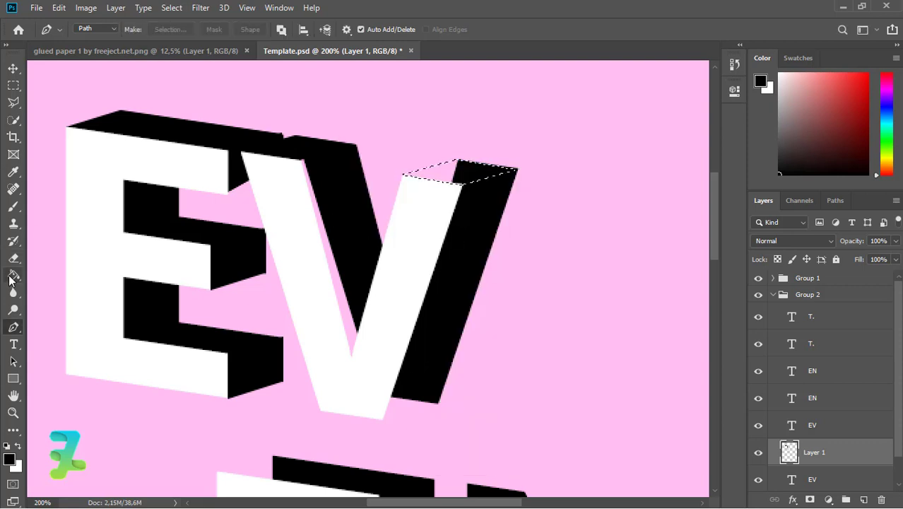
pyautogui.click(448, 183)
pyautogui.hotkey('ctrl', 'd')
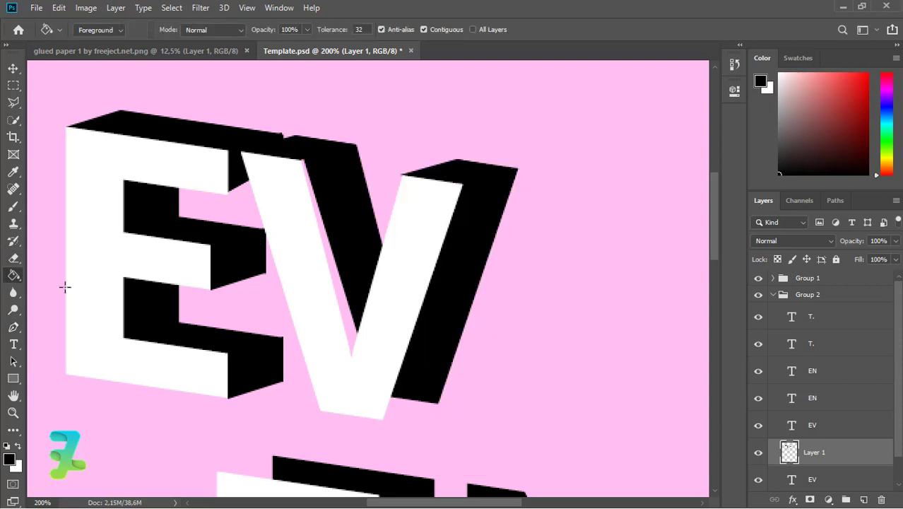
# - Outline the gap between the V's bottom-right corner and its shadow with a Pen path, select it, fill it with black and deselect
pyautogui.click(13, 327)
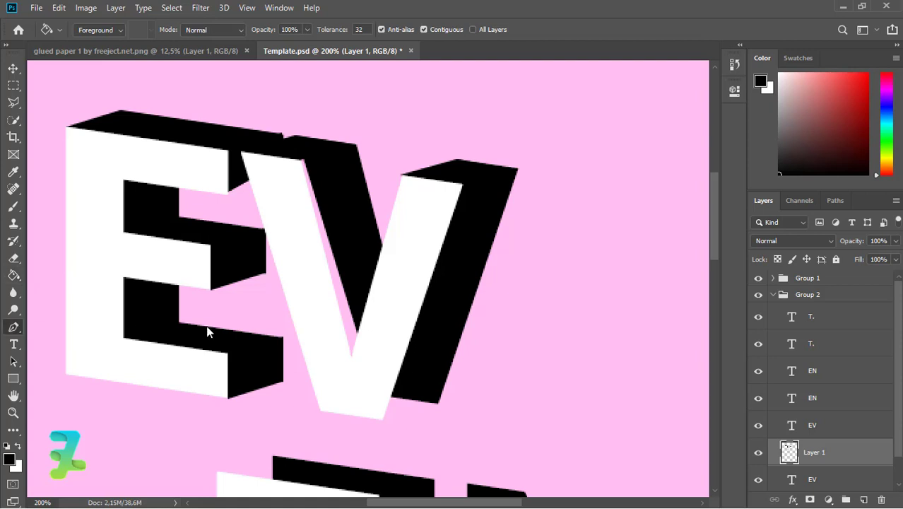
pyautogui.click(381, 420)
pyautogui.click(439, 401)
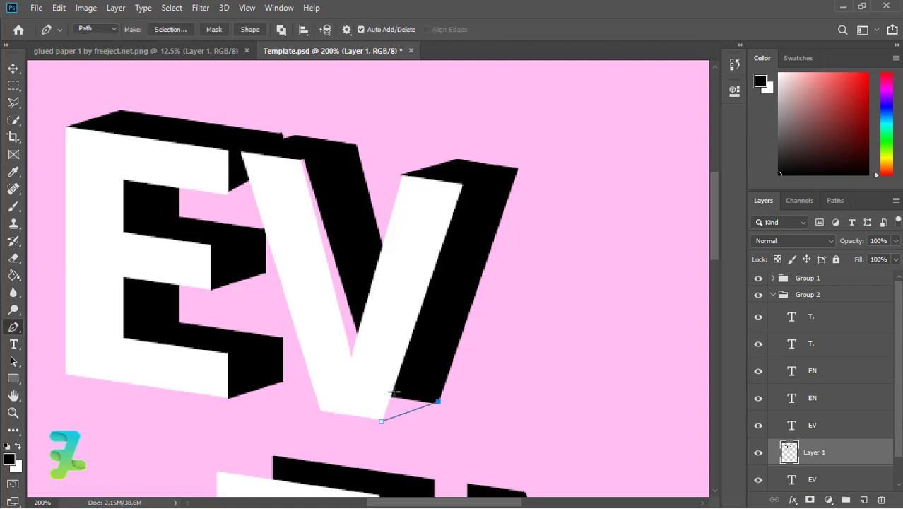
pyautogui.rightClick(382, 424)
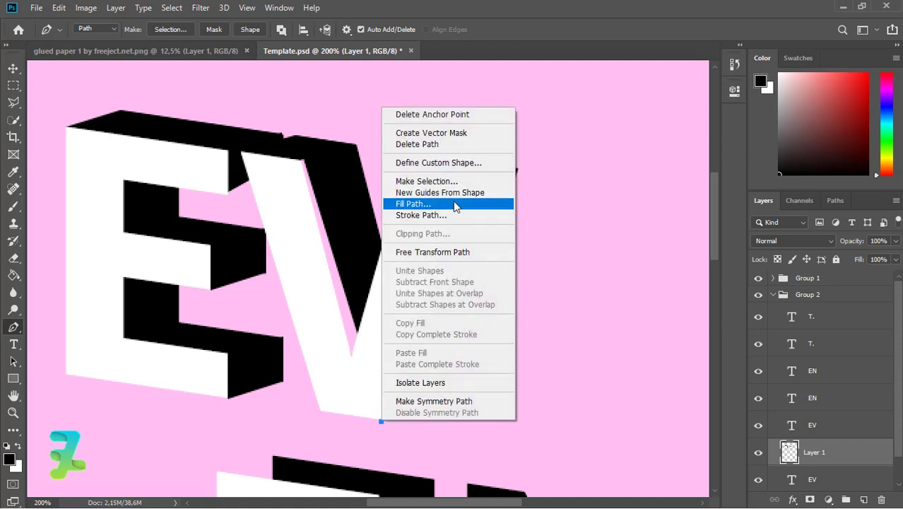
pyautogui.click(447, 182)
pyautogui.press('Return')
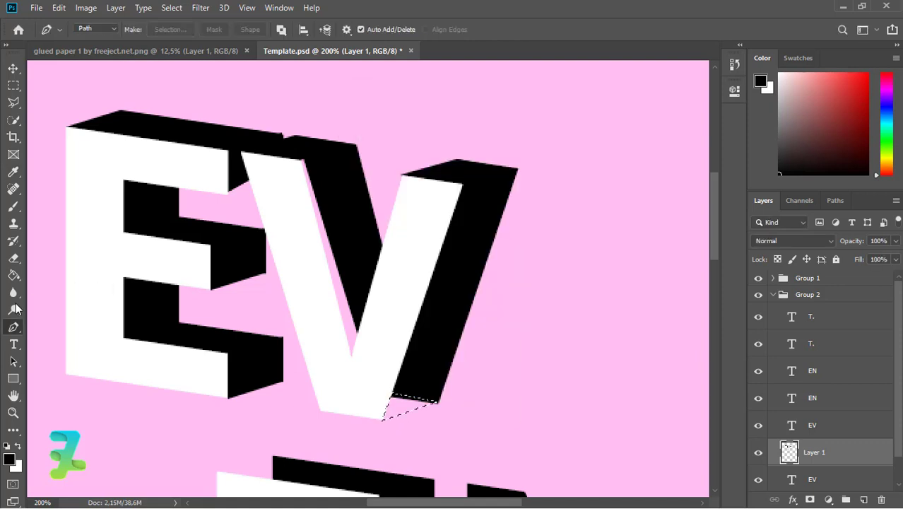
pyautogui.click(14, 275)
pyautogui.click(400, 410)
pyautogui.hotkey('ctrl', 'd')
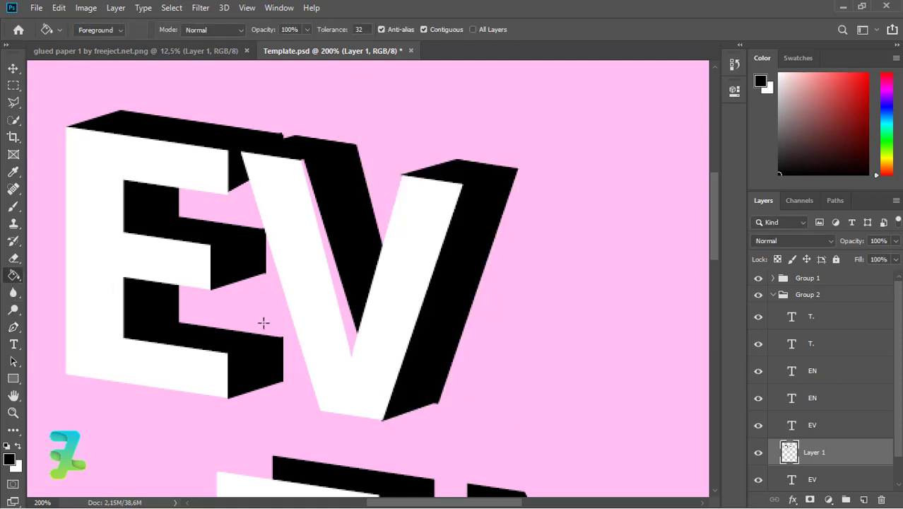
# - Touch up the V's lower extruded edge with another closed Pen path, converted to a selection, filled with black and deselected
pyautogui.click(13, 327)
pyautogui.click(382, 420)
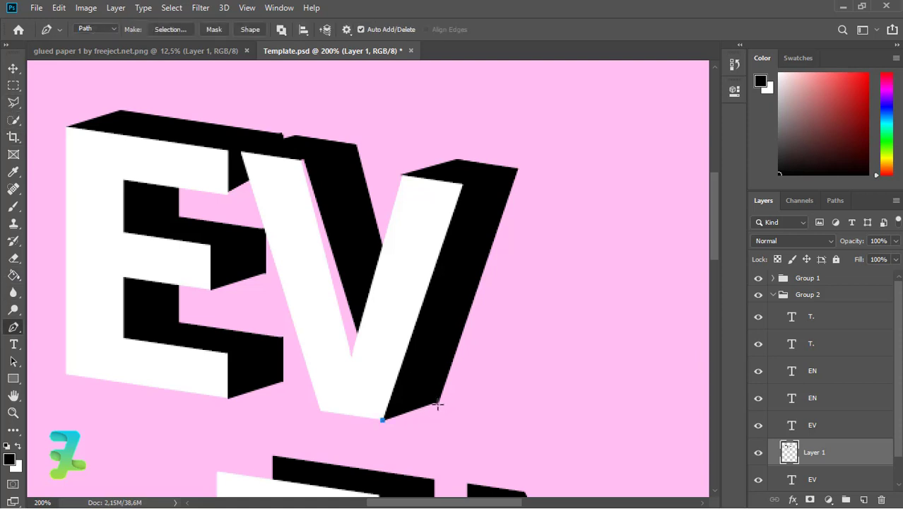
pyautogui.rightClick(382, 424)
pyautogui.click(413, 179)
pyautogui.press('Return')
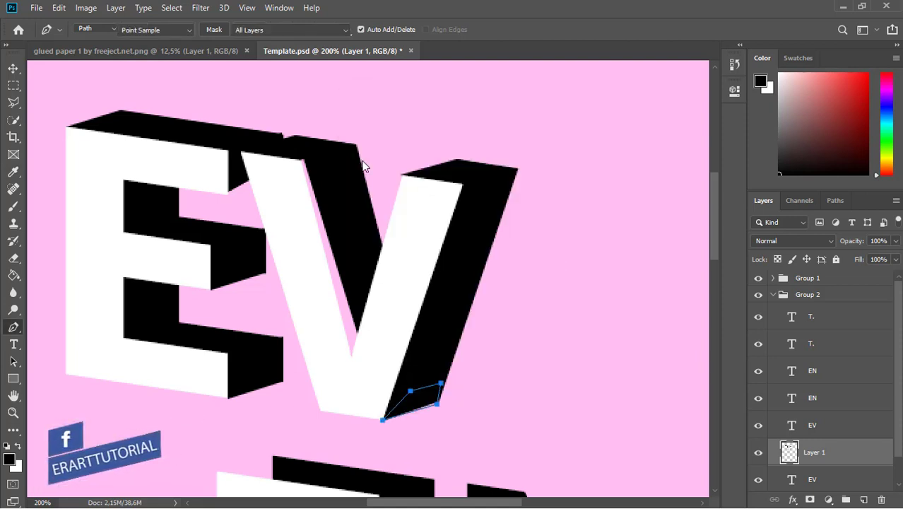
pyautogui.click(13, 275)
pyautogui.click(431, 412)
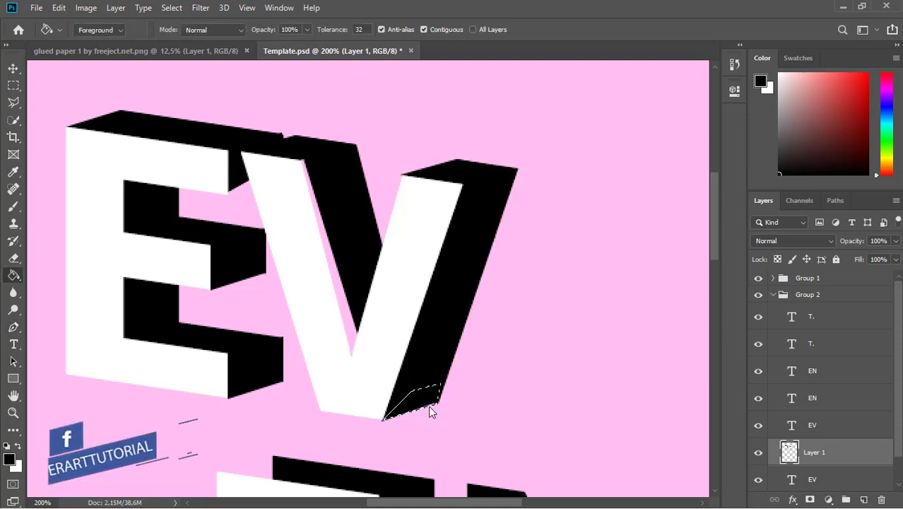
pyautogui.hotkey('ctrl', 'd')
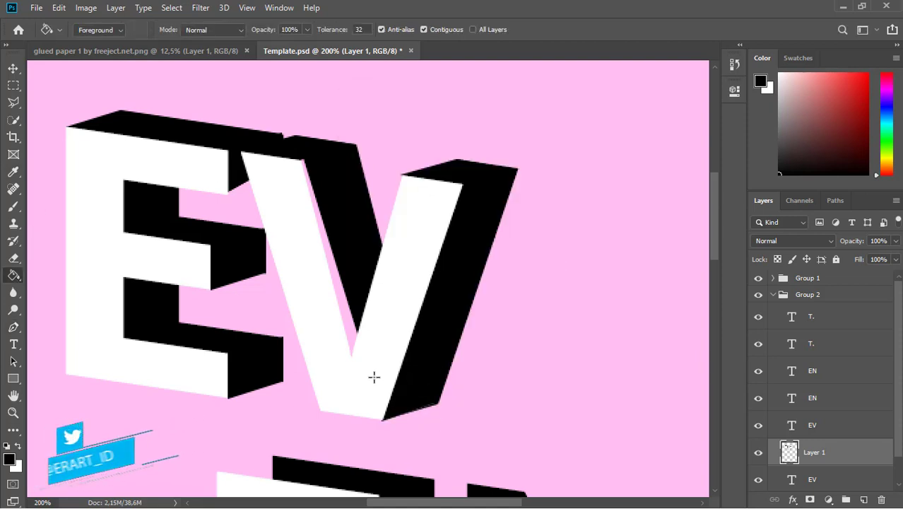
pyautogui.click(13, 206)
pyautogui.click(419, 407)
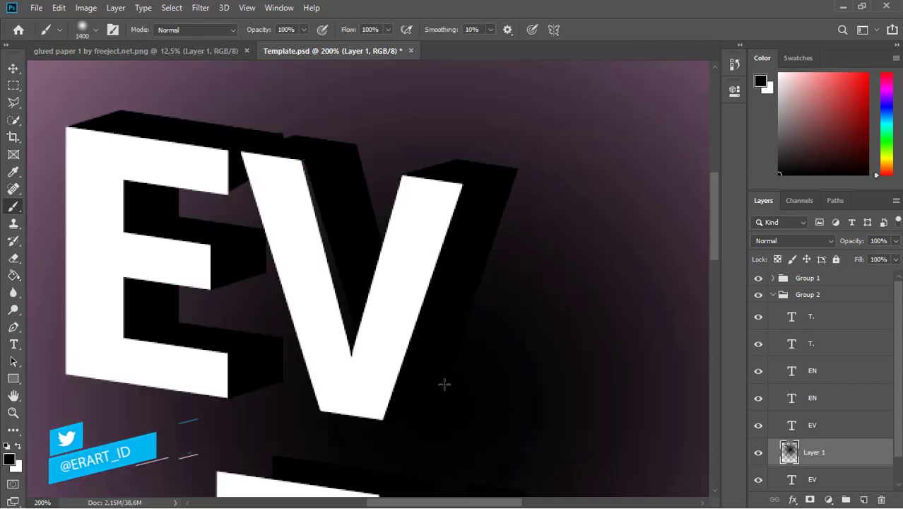
pyautogui.hotkey('ctrl', 'z')
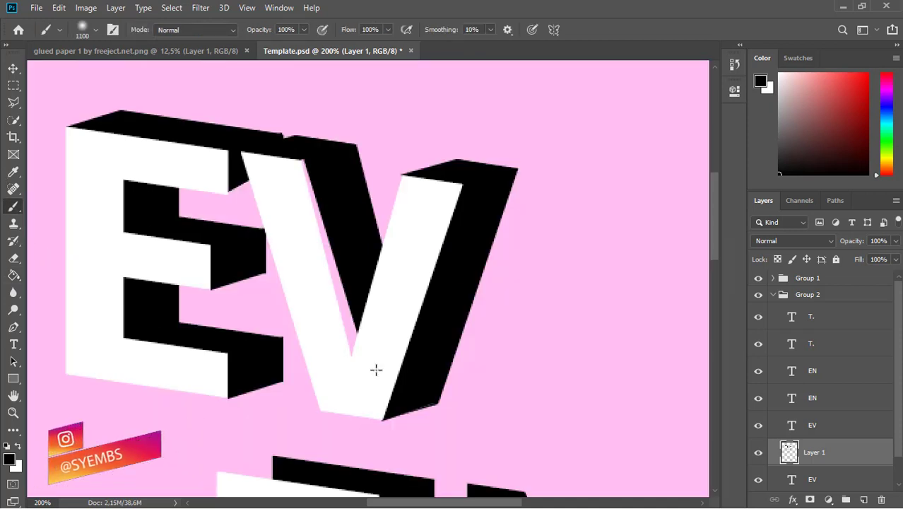
# - Shrink the brush to 45 px and paint black over the pink sliver along the inner edge of the V's left stroke
pyautogui.press('[')
pyautogui.press('[')
pyautogui.press('[')
pyautogui.press('[')
pyautogui.press('[')
pyautogui.press('[')
pyautogui.press('[')
pyautogui.press('[')
pyautogui.press('[')
pyautogui.press('[')
pyautogui.press('[')
pyautogui.press('[')
pyautogui.press('[')
pyautogui.press('[')
pyautogui.press('[')
pyautogui.press('[')
pyautogui.press('[')
pyautogui.press('[')
pyautogui.press('[')
pyautogui.press('[')
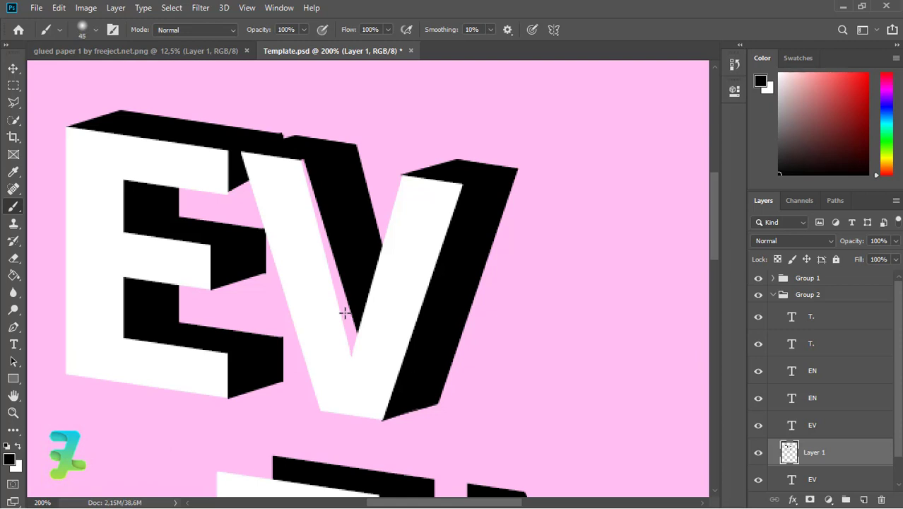
pyautogui.moveTo(358, 338)
pyautogui.mouseDown()
pyautogui.moveTo(343, 304)
pyautogui.moveTo(344, 267)
pyautogui.moveTo(304, 166)
pyautogui.mouseUp()
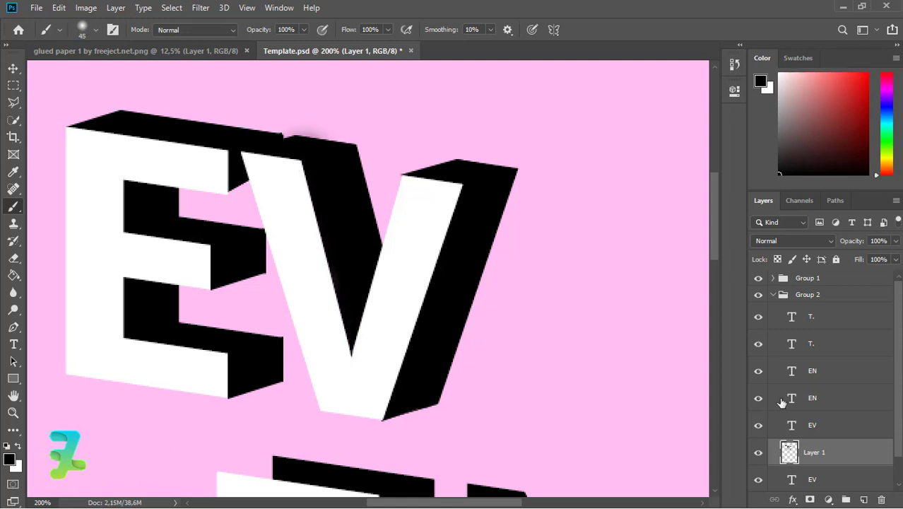
# - Add a new empty layer directly above the lower EN text layer for the EN extrusion
pyautogui.click(837, 402)
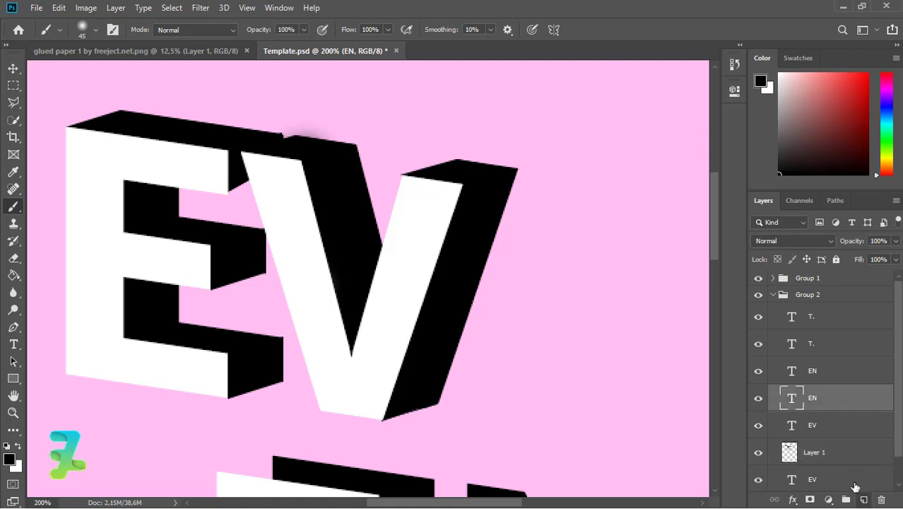
pyautogui.click(863, 500)
pyautogui.moveTo(713, 221); pyautogui.dragTo(727, 286)
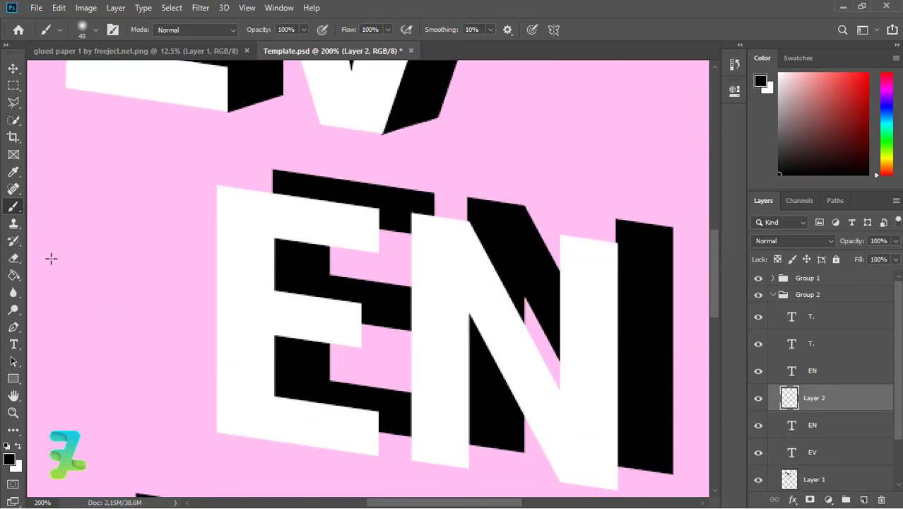
# - Outline the top face joining the E of EN to its shadow with a Pen path, select it, fill it with black and deselect
pyautogui.click(14, 328)
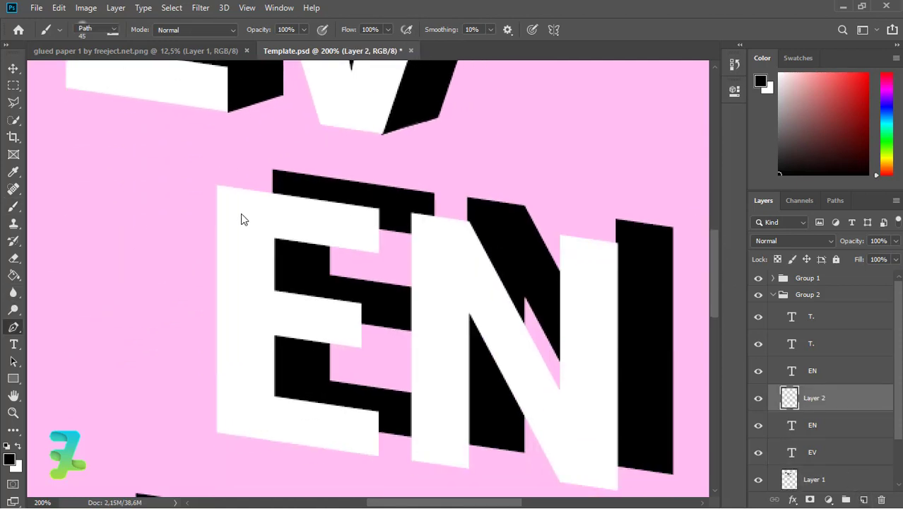
pyautogui.click(216, 185)
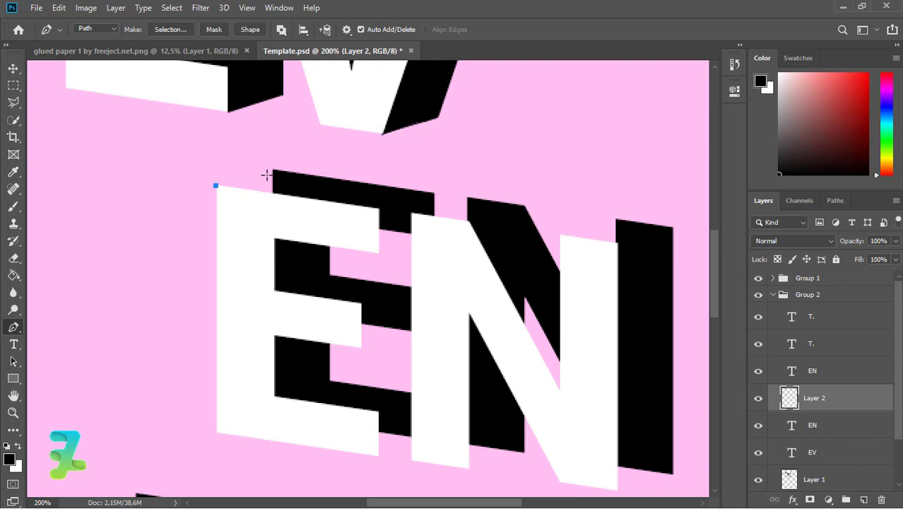
pyautogui.click(434, 192)
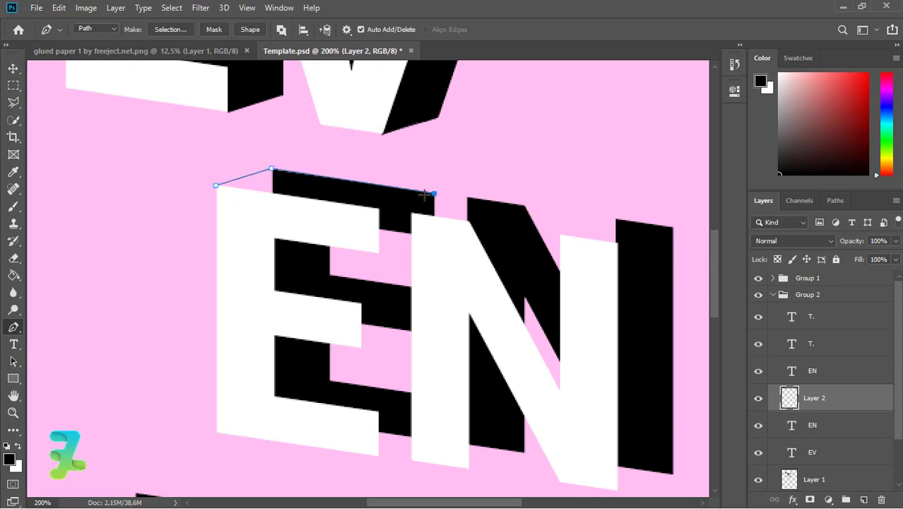
pyautogui.click(216, 187)
pyautogui.rightClick(218, 191)
pyautogui.click(247, 261)
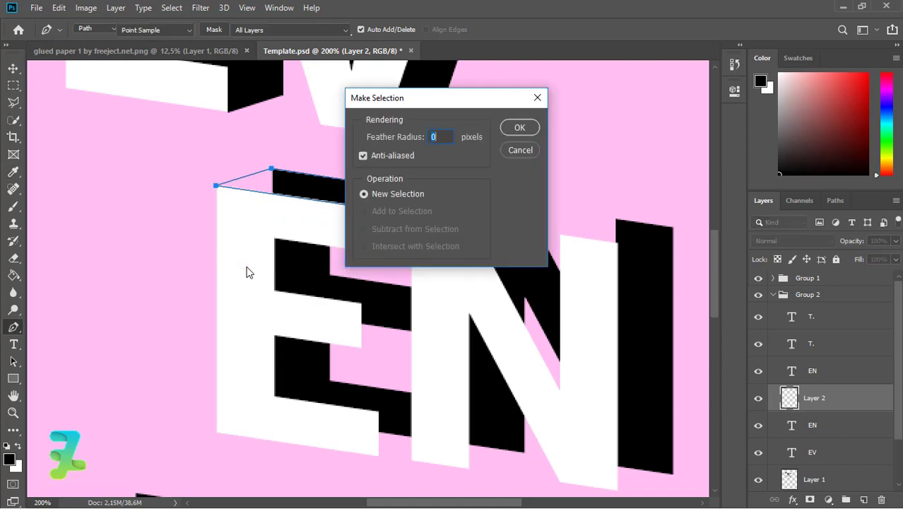
pyautogui.press('Return')
pyautogui.press('g')
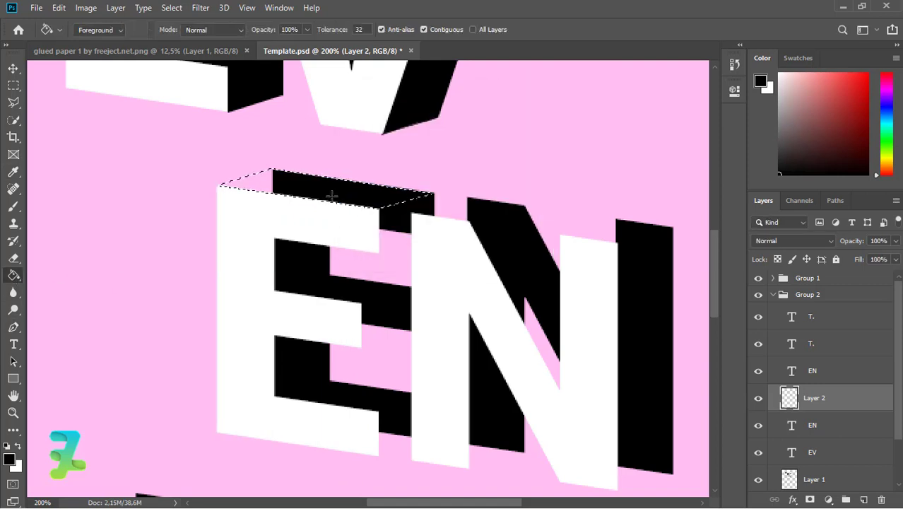
pyautogui.click(331, 196)
pyautogui.click(14, 327)
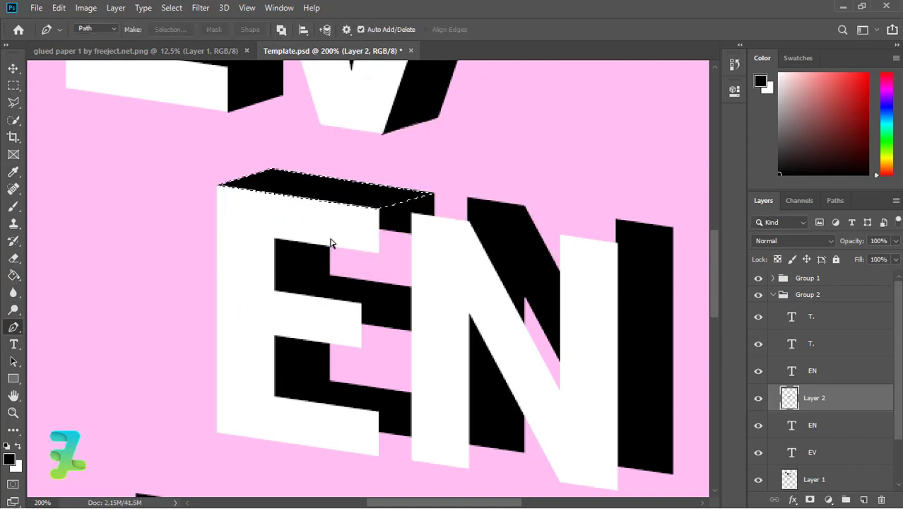
pyautogui.hotkey('ctrl', 'd')
# - Outline the end face of the E's upper arm in EN with a Pen path, select it, fill it with black and deselect
pyautogui.click(377, 252)
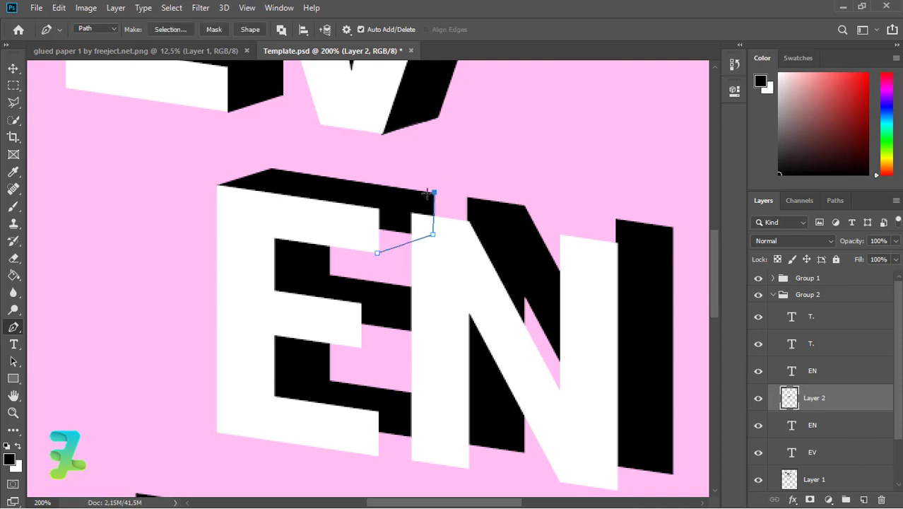
pyautogui.click(377, 253)
pyautogui.rightClick(377, 253)
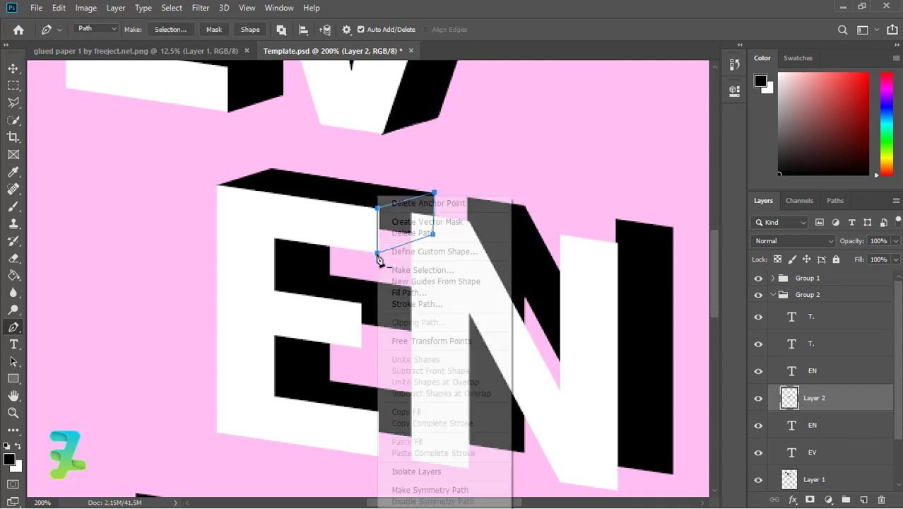
pyautogui.click(397, 268)
pyautogui.press('Return')
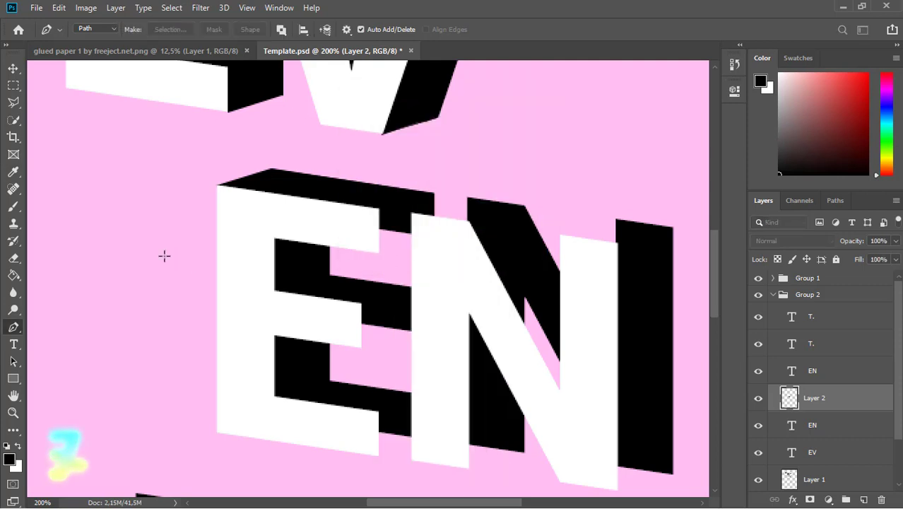
pyautogui.press('g')
pyautogui.click(378, 247)
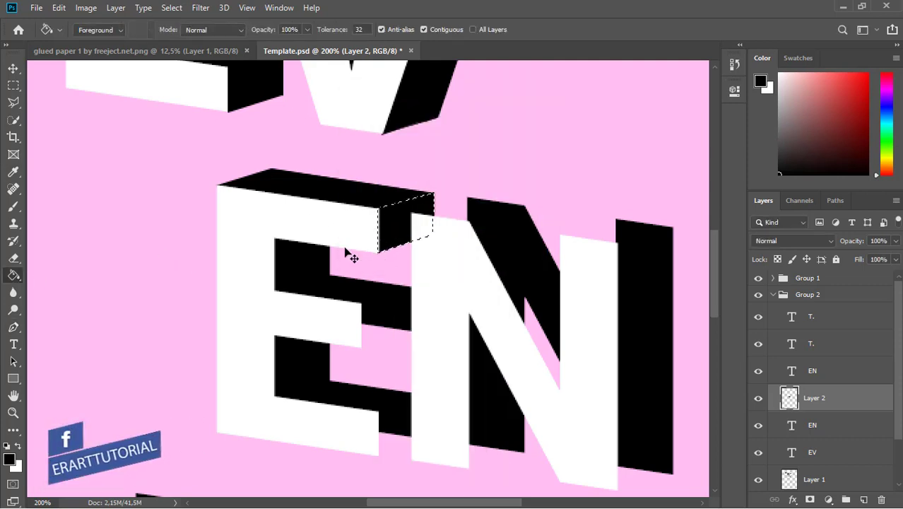
pyautogui.hotkey('ctrl', 'd')
# - Outline the end face of the E's middle arm in EN with a Pen path, select it, fill it with black and deselect
pyautogui.click(13, 326)
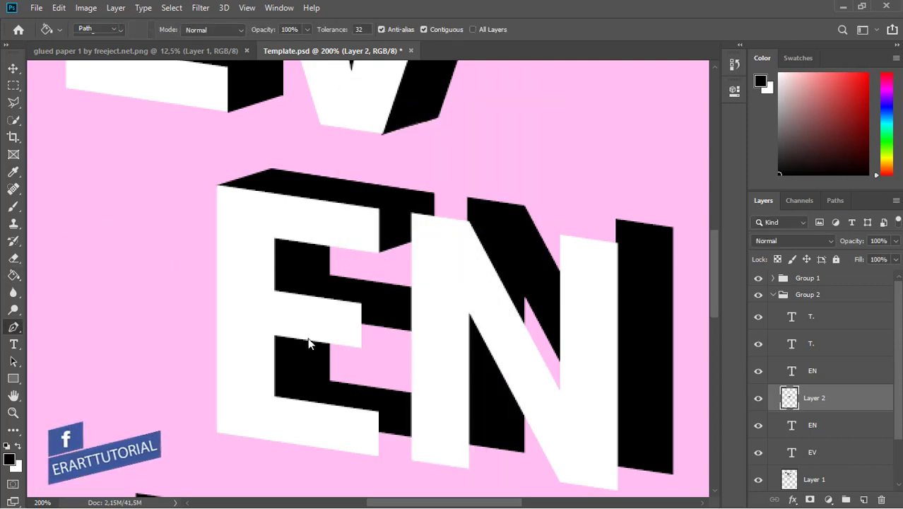
pyautogui.click(360, 347)
pyautogui.click(425, 330)
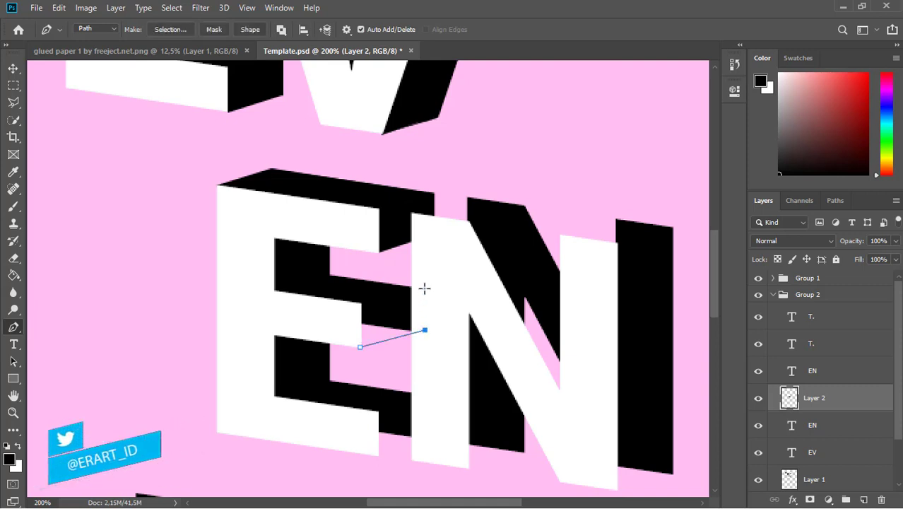
pyautogui.click(360, 302)
pyautogui.click(361, 347)
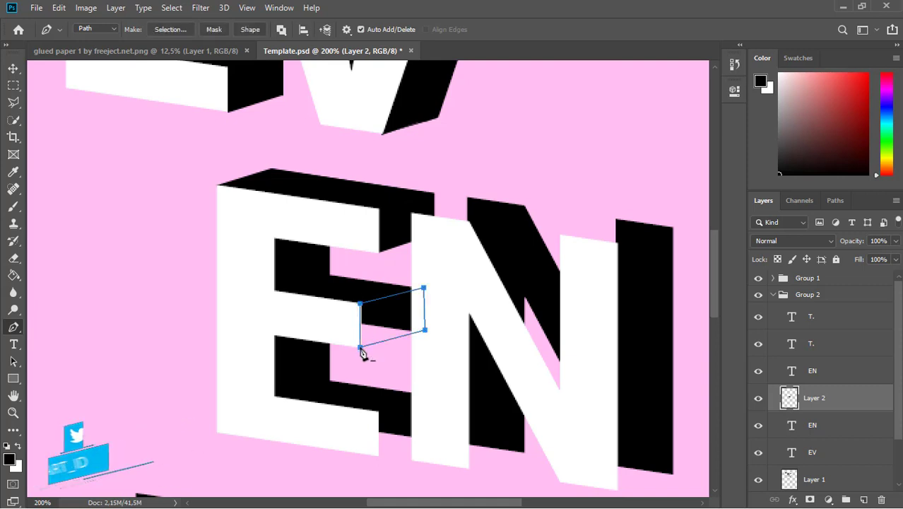
pyautogui.rightClick(360, 347)
pyautogui.click(398, 119)
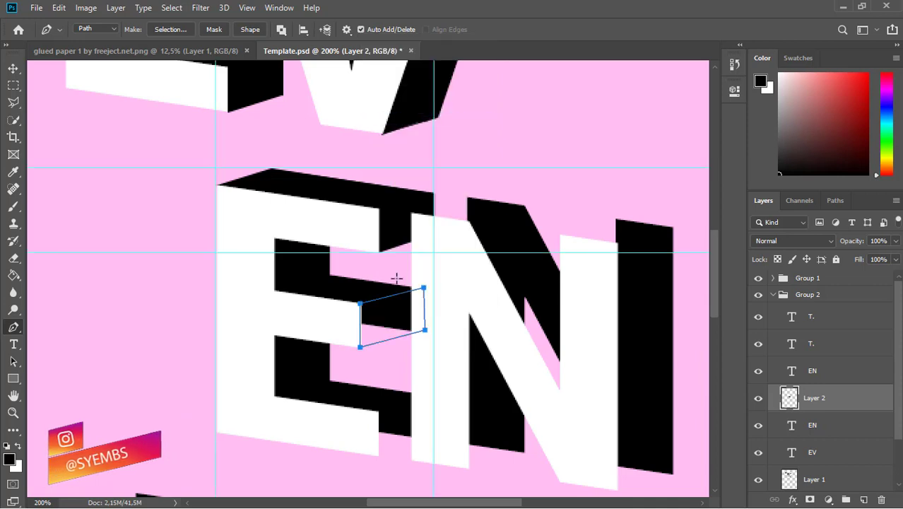
pyautogui.rightClick(388, 311)
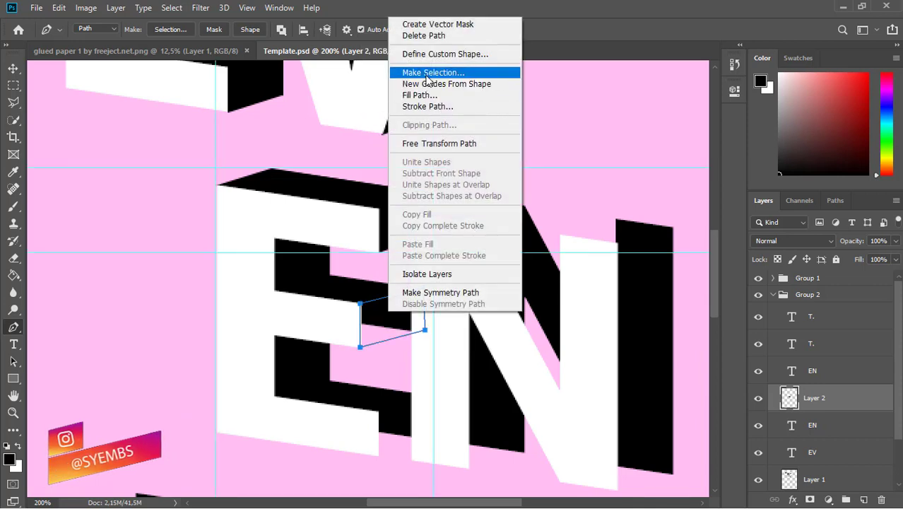
pyautogui.click(426, 73)
pyautogui.click(519, 128)
pyautogui.click(14, 275)
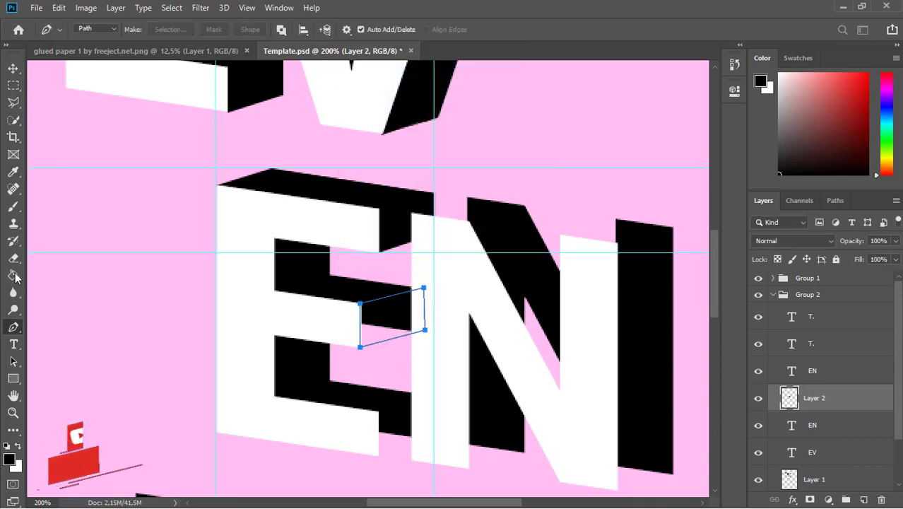
pyautogui.click(382, 327)
pyautogui.hotkey('ctrl', 'd')
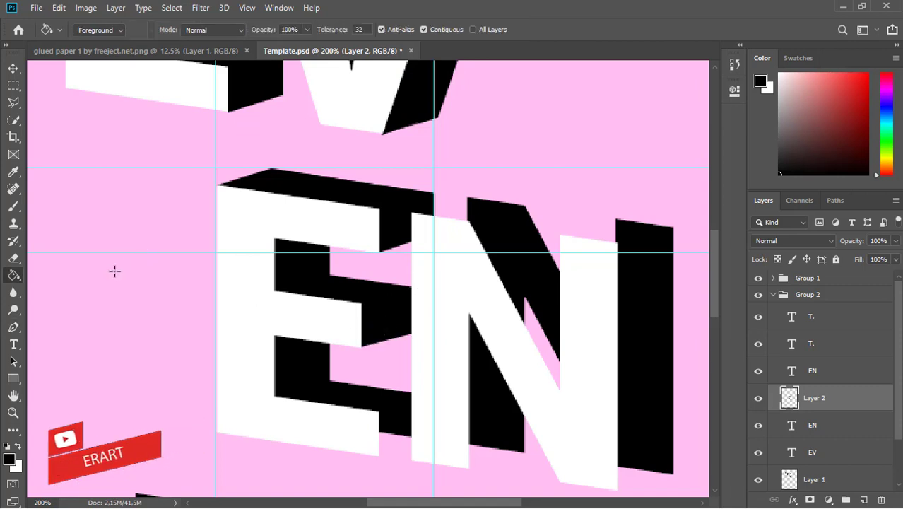
# - Outline the end face of the E's bottom arm in EN with a Pen path, select it, fill it with black and deselect
pyautogui.click(13, 327)
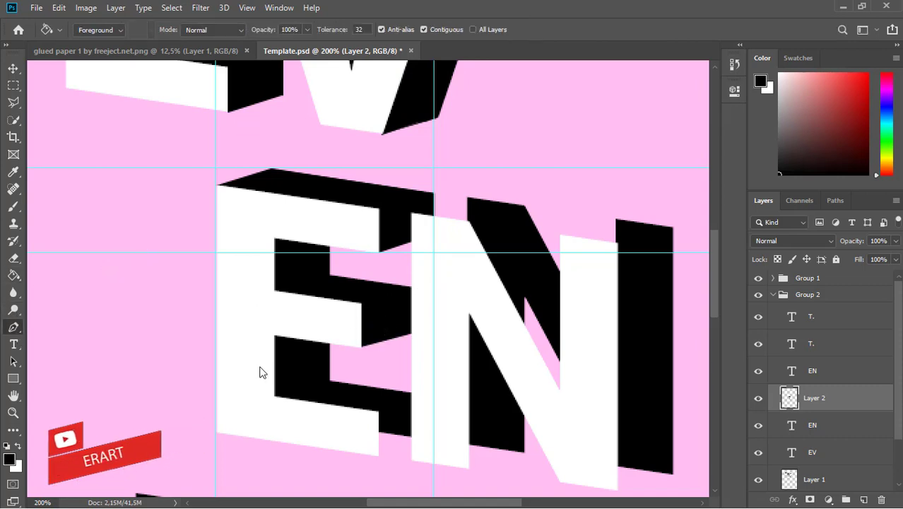
pyautogui.click(376, 409)
pyautogui.click(411, 391)
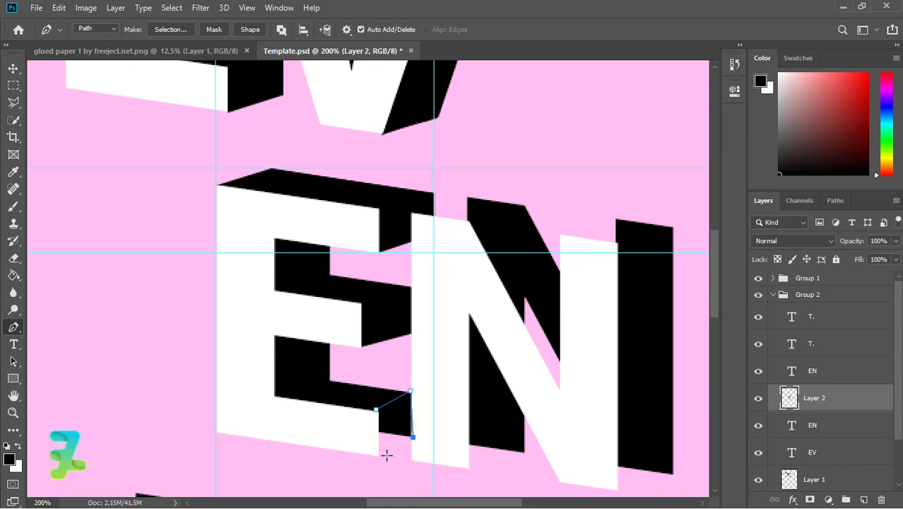
pyautogui.rightClick(379, 415)
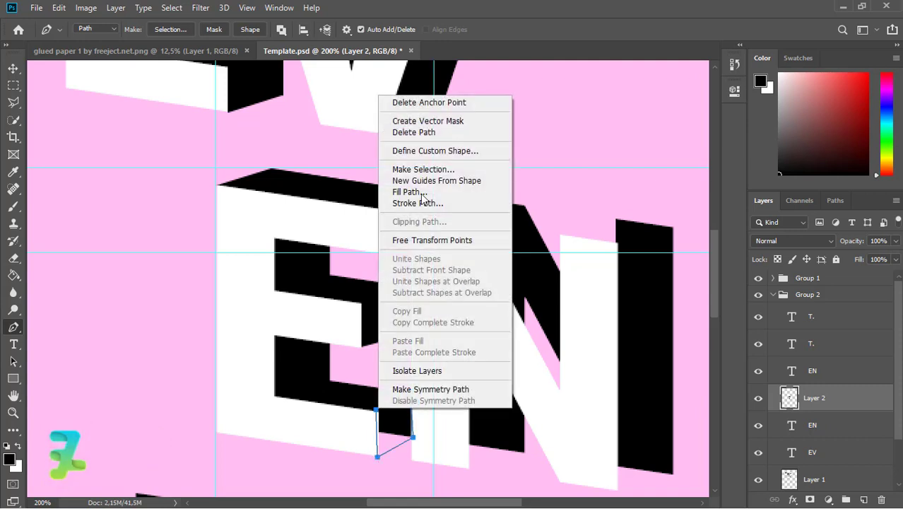
pyautogui.click(410, 167)
pyautogui.press('Return')
pyautogui.press('g')
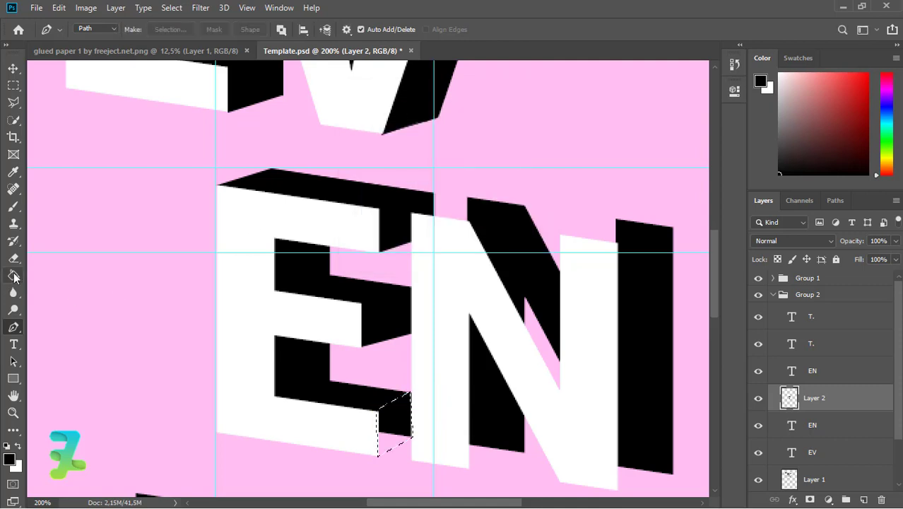
pyautogui.click(387, 427)
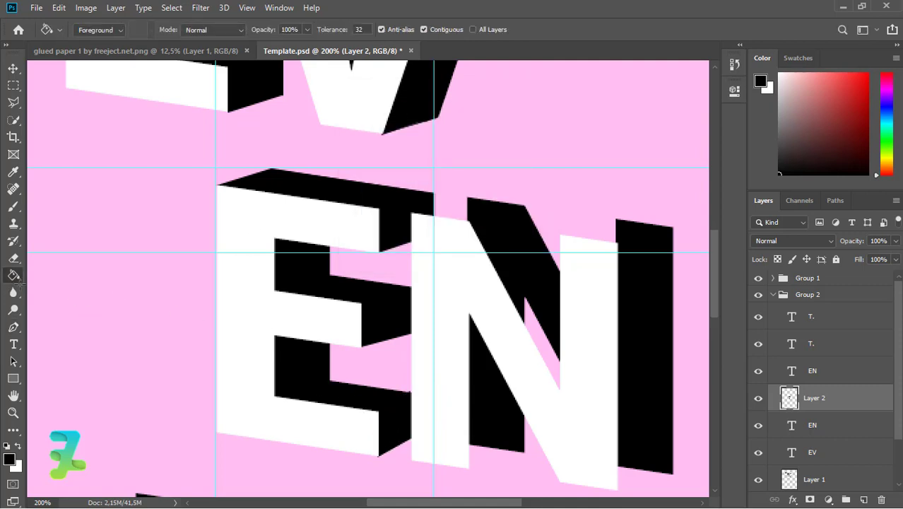
pyautogui.hotkey('ctrl', 'd')
# - Outline the top face joining the N's left stroke to its shadow with a Pen path, select it, fill it with black and deselect
pyautogui.click(13, 327)
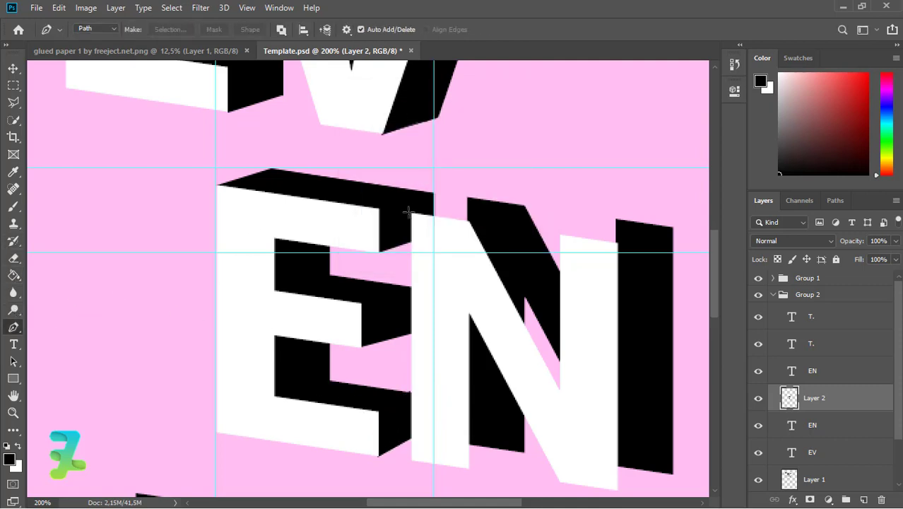
pyautogui.click(409, 212)
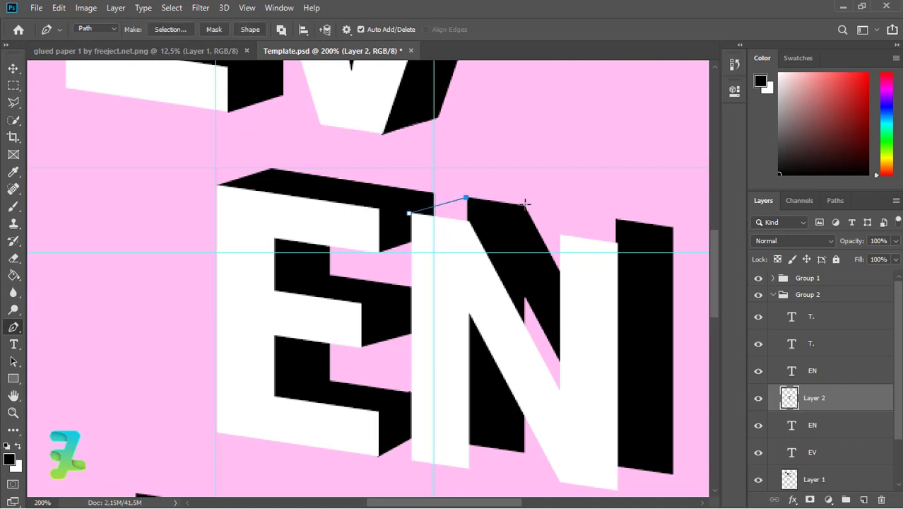
pyautogui.click(410, 213)
pyautogui.rightClick(411, 214)
pyautogui.click(438, 267)
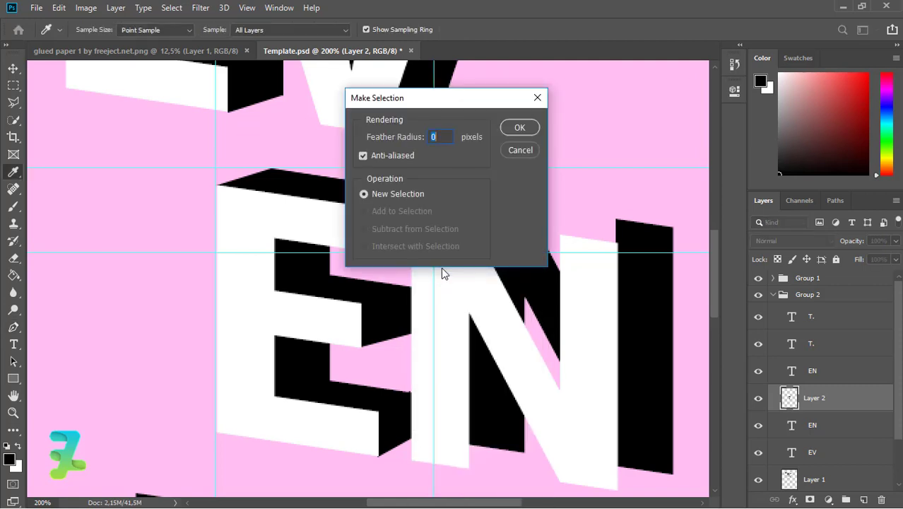
pyautogui.press('Return')
pyautogui.press('g')
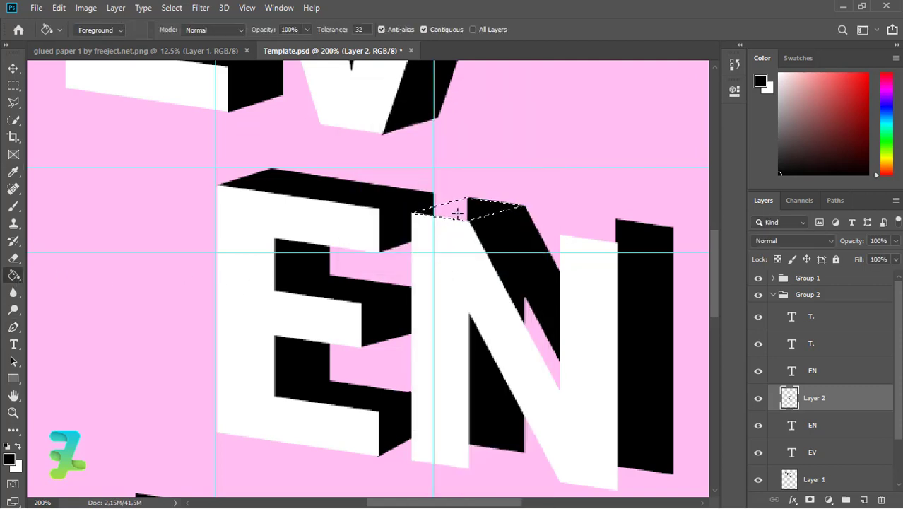
pyautogui.click(458, 214)
pyautogui.hotkey('ctrl', 'd')
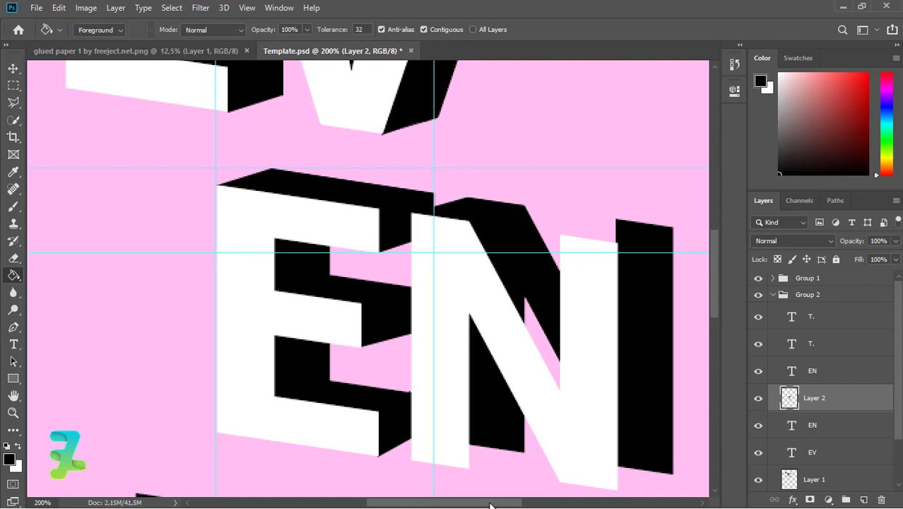
# - Outline the top face joining the N's right stroke to its shadow with a Pen path, convert it to a selection and fill it with black
pyautogui.moveTo(490, 504); pyautogui.dragTo(517, 505)
pyautogui.moveTo(716, 247); pyautogui.dragTo(716, 258)
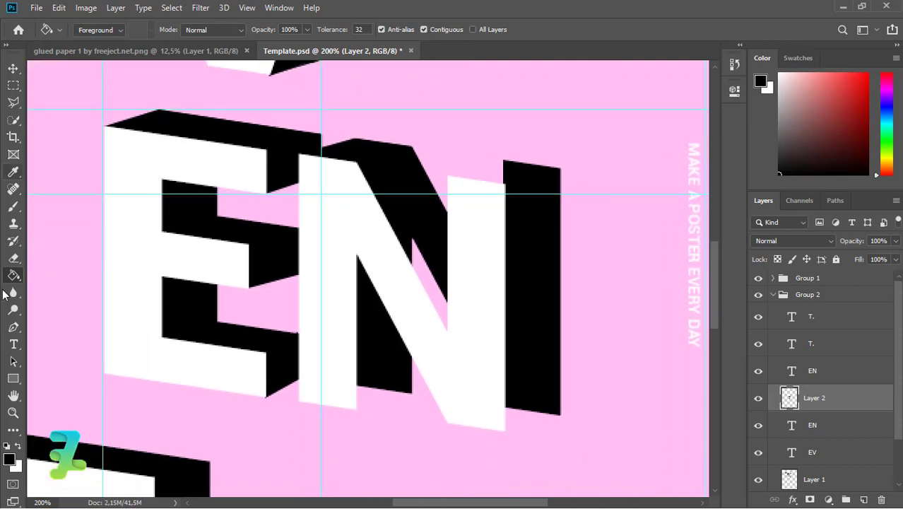
pyautogui.click(13, 327)
pyautogui.click(446, 175)
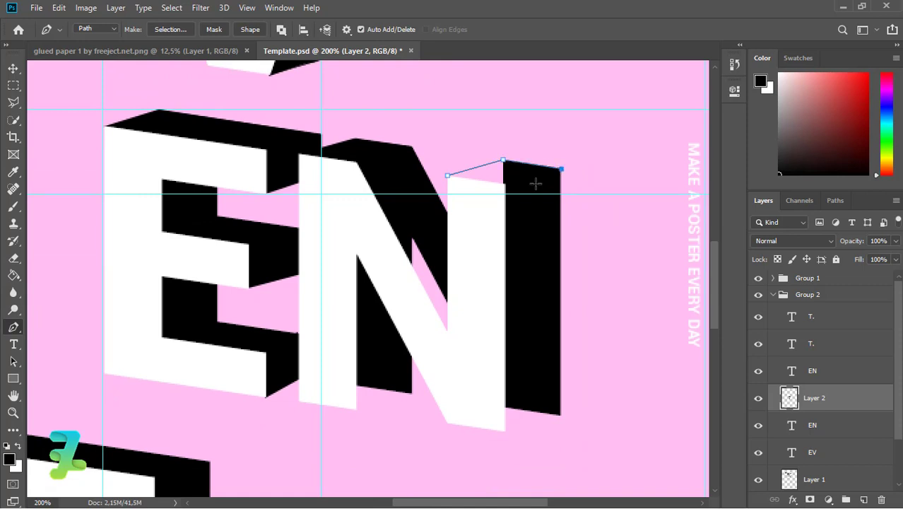
pyautogui.rightClick(450, 177)
pyautogui.click(488, 250)
pyautogui.press('Return')
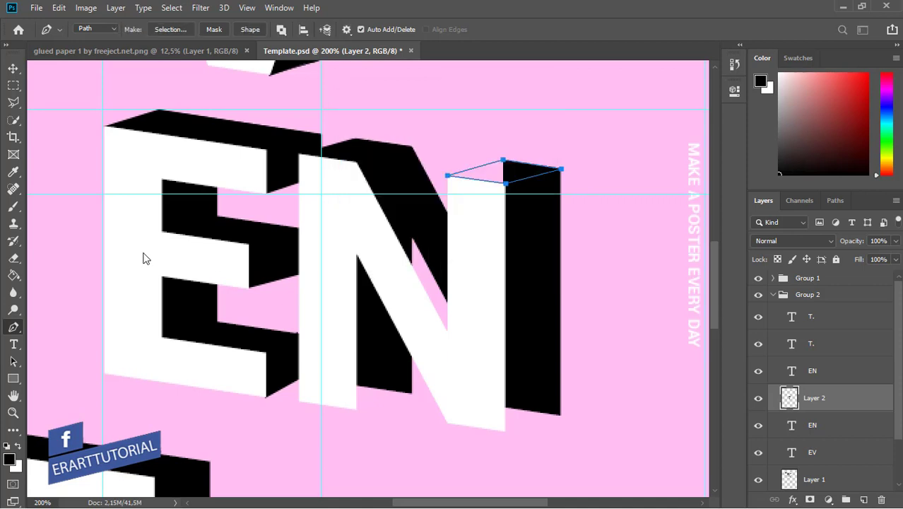
pyautogui.press('g')
pyautogui.click(495, 174)
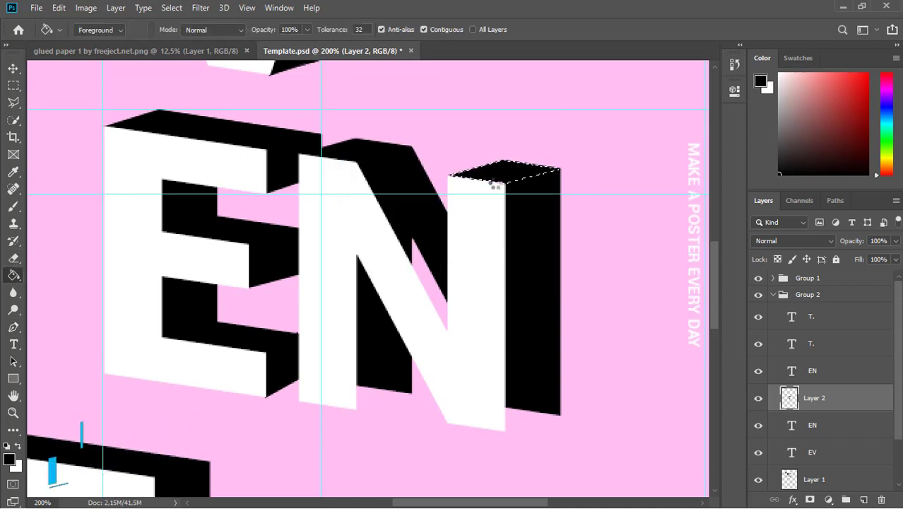
# - Deselect, outline the bottom gap beside the N's right stroke with a Pen path, fill its selection with black and trim the outer edge
pyautogui.hotkey('ctrl', 'd')
pyautogui.click(14, 326)
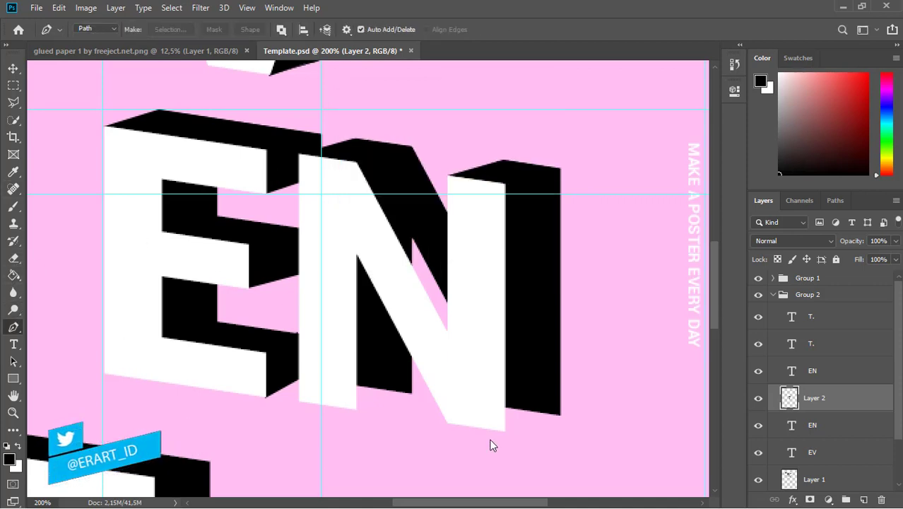
pyautogui.click(504, 432)
pyautogui.click(562, 415)
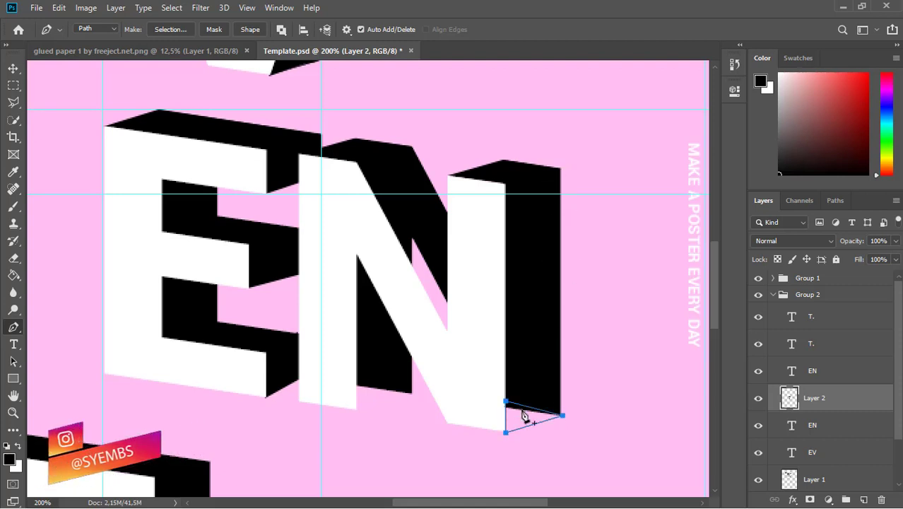
pyautogui.rightClick(524, 415)
pyautogui.click(565, 174)
pyautogui.press('Return')
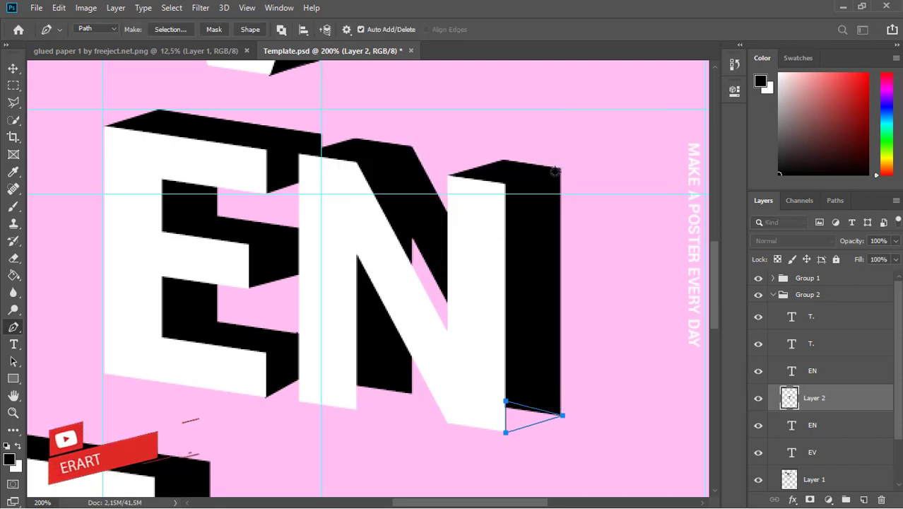
pyautogui.press('g')
pyautogui.click(520, 418)
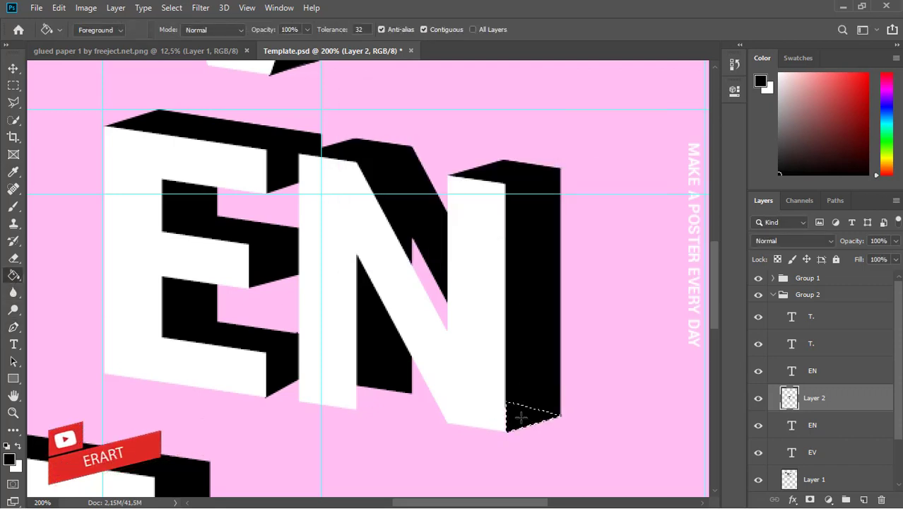
pyautogui.click(13, 85)
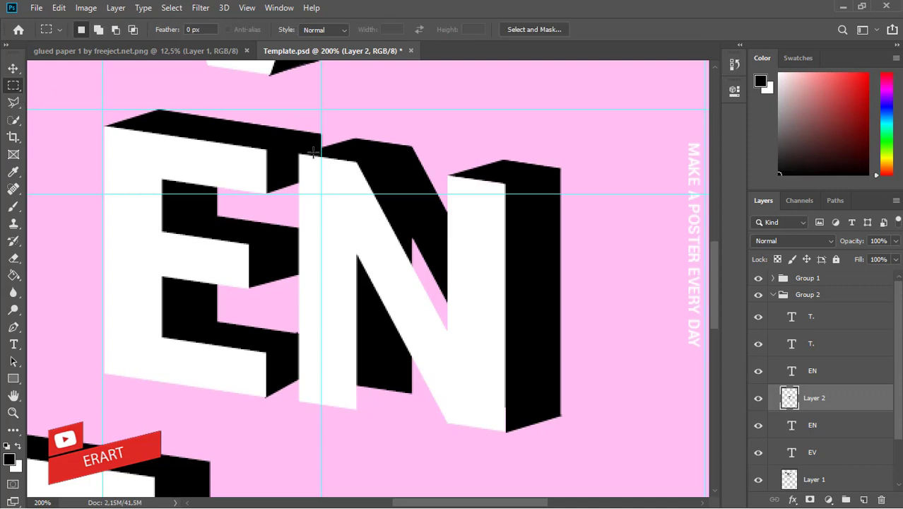
pyautogui.moveTo(600, 453); pyautogui.dragTo(561, 385)
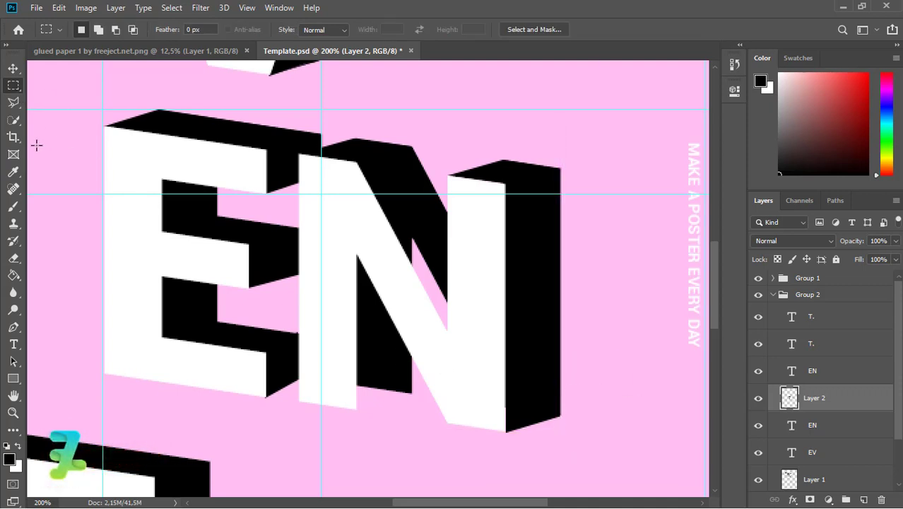
# - Outline the bottom gap beside the N's left stroke with a Pen path, brush its selection black, and paint over the pink gap inside the N
pyautogui.click(14, 327)
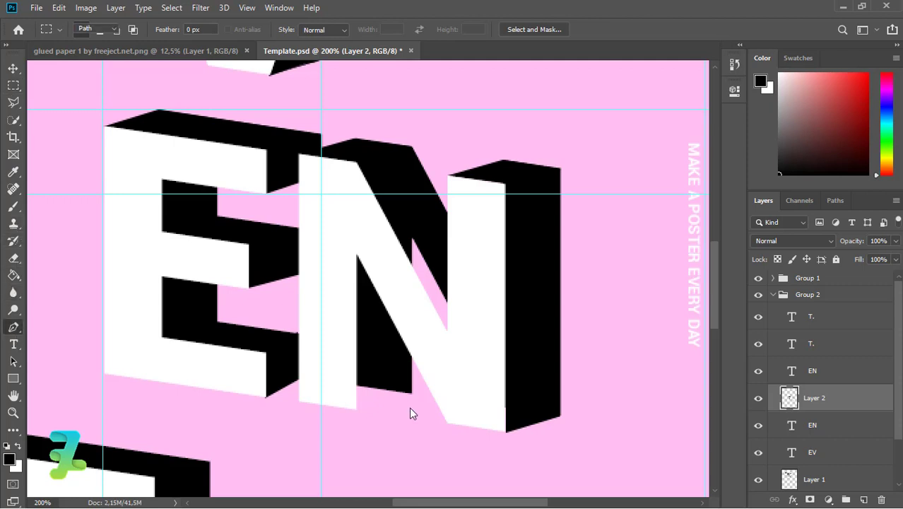
pyautogui.click(357, 409)
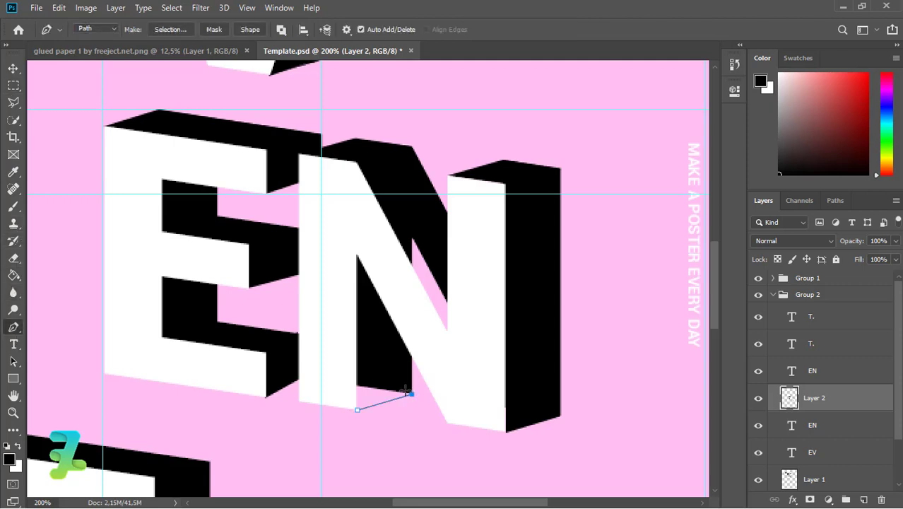
pyautogui.rightClick(358, 415)
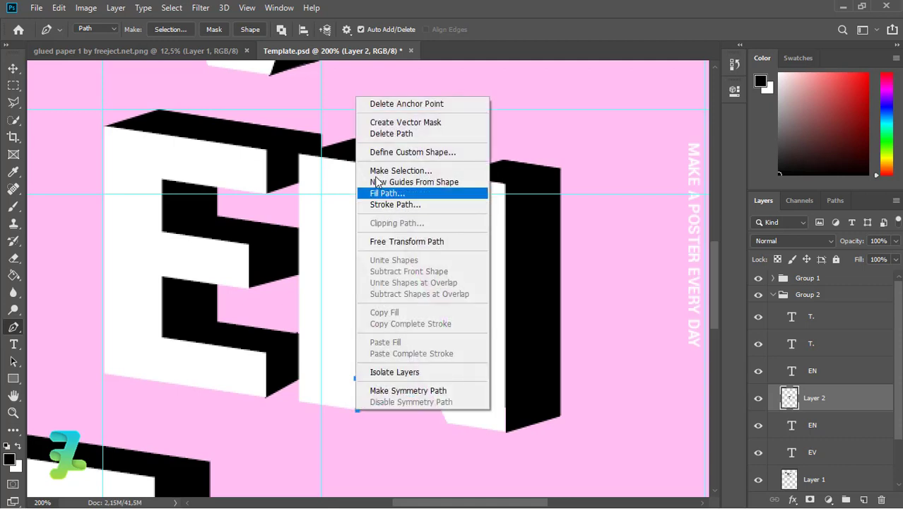
pyautogui.click(375, 174)
pyautogui.press('Return')
pyautogui.press('b')
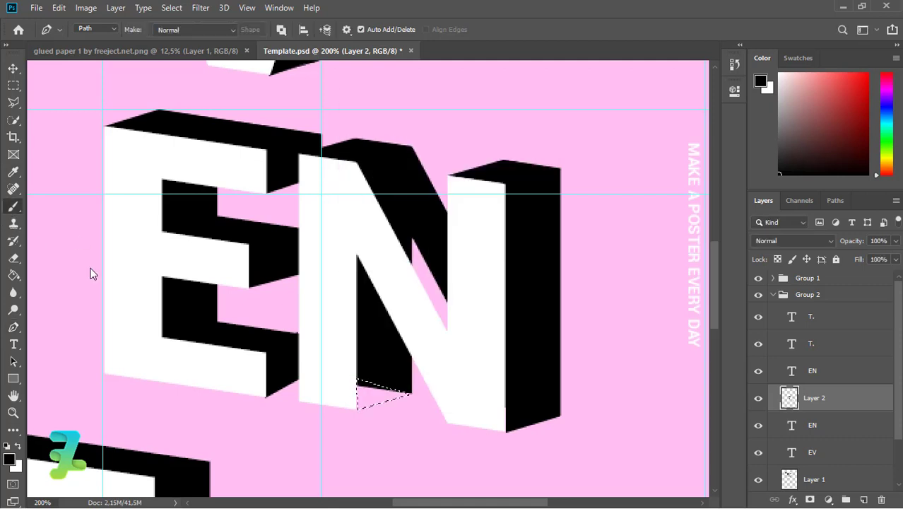
pyautogui.moveTo(399, 394); pyautogui.dragTo(393, 397)
pyautogui.hotkey('ctrl', 'd')
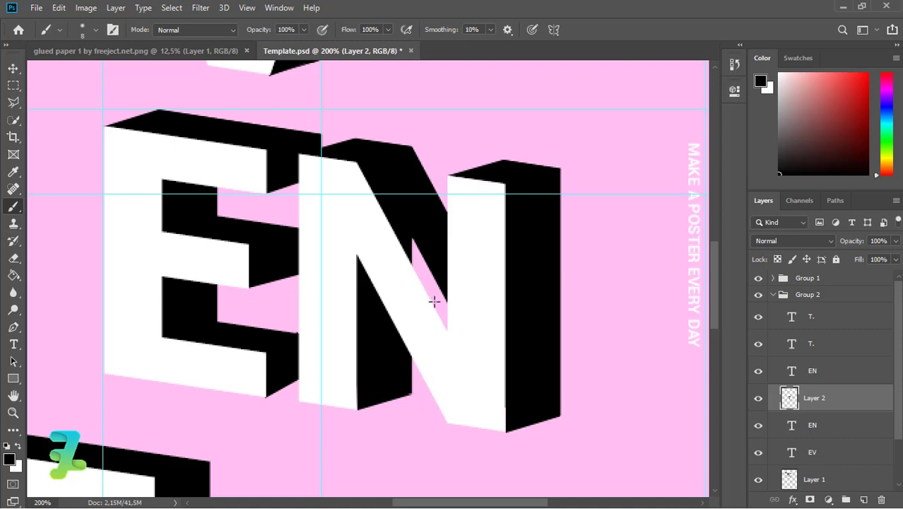
pyautogui.moveTo(434, 302)
pyautogui.mouseDown()
pyautogui.moveTo(431, 270)
pyautogui.moveTo(411, 259)
pyautogui.moveTo(403, 229)
pyautogui.mouseUp()
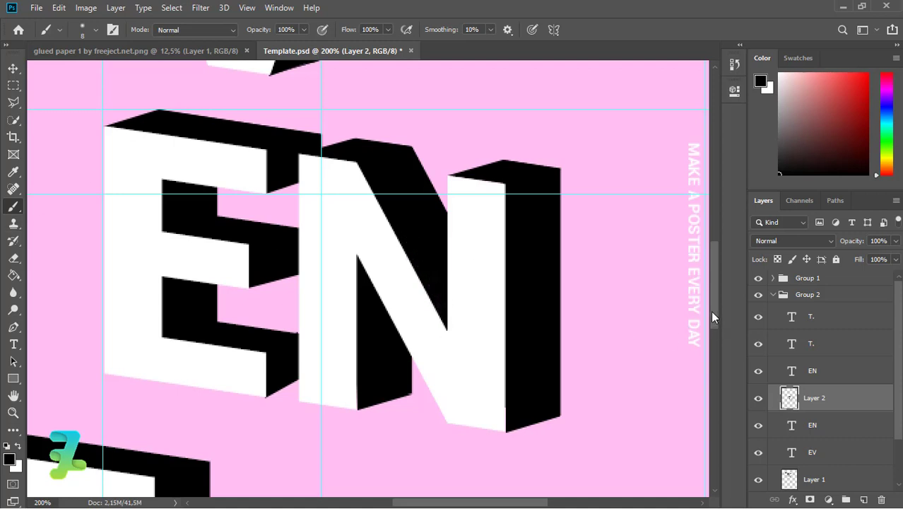
# - Outline the top face joining the T's crossbar to its shadow with a Pen path, select it, fill it with black and deselect
pyautogui.moveTo(712, 318); pyautogui.dragTo(729, 385)
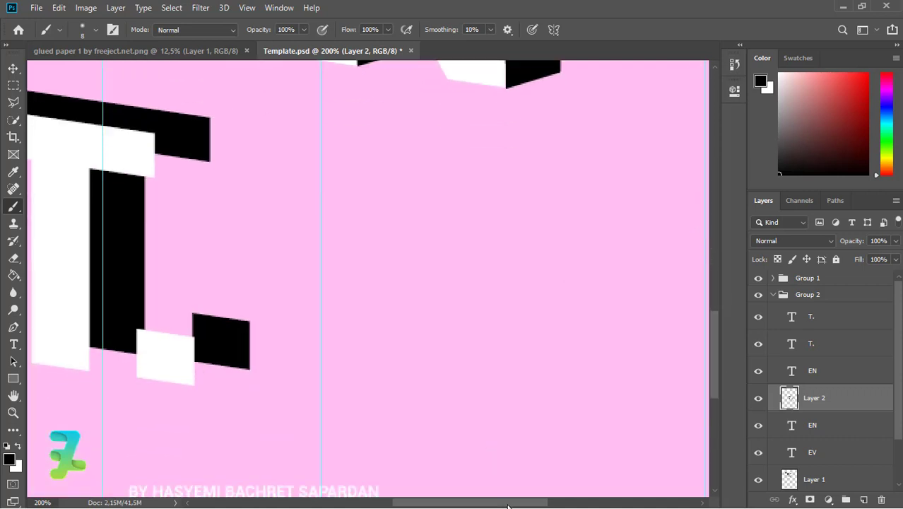
pyautogui.moveTo(507, 506); pyautogui.dragTo(470, 506)
pyautogui.click(14, 327)
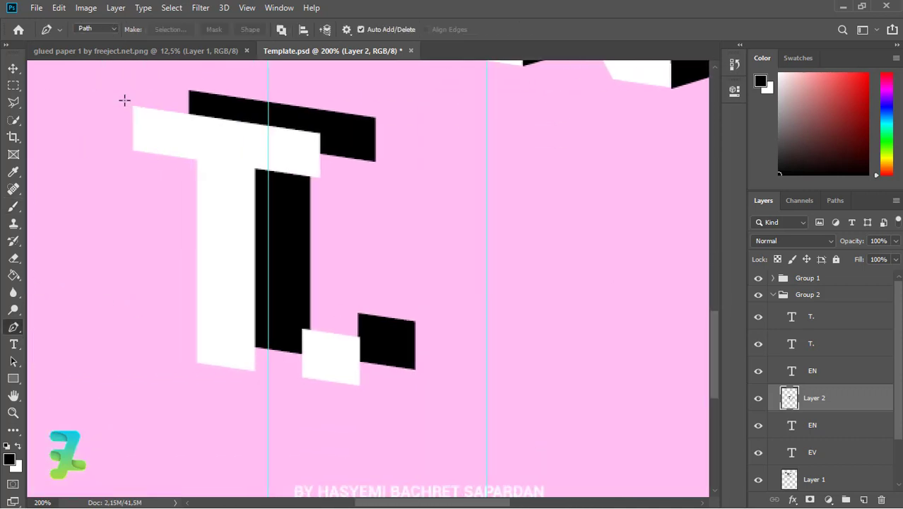
pyautogui.click(132, 106)
pyautogui.click(189, 91)
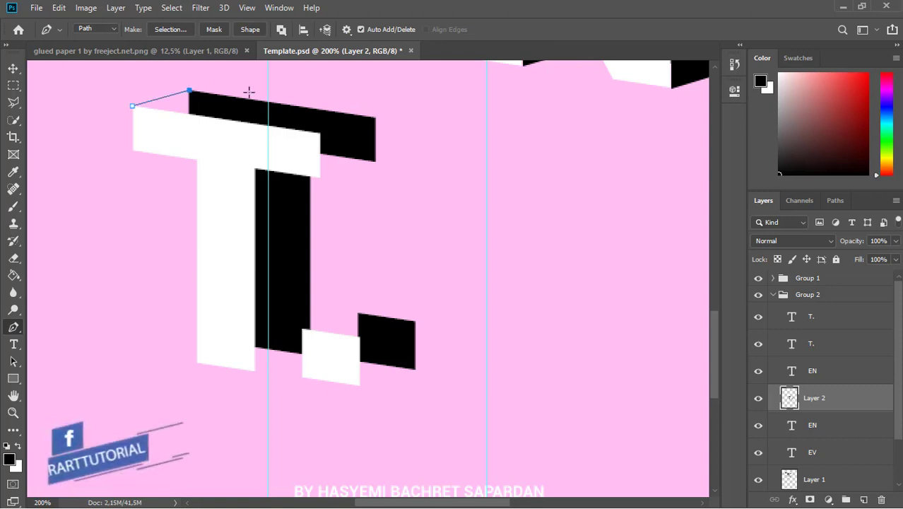
pyautogui.click(134, 110)
pyautogui.rightClick(134, 110)
pyautogui.click(166, 186)
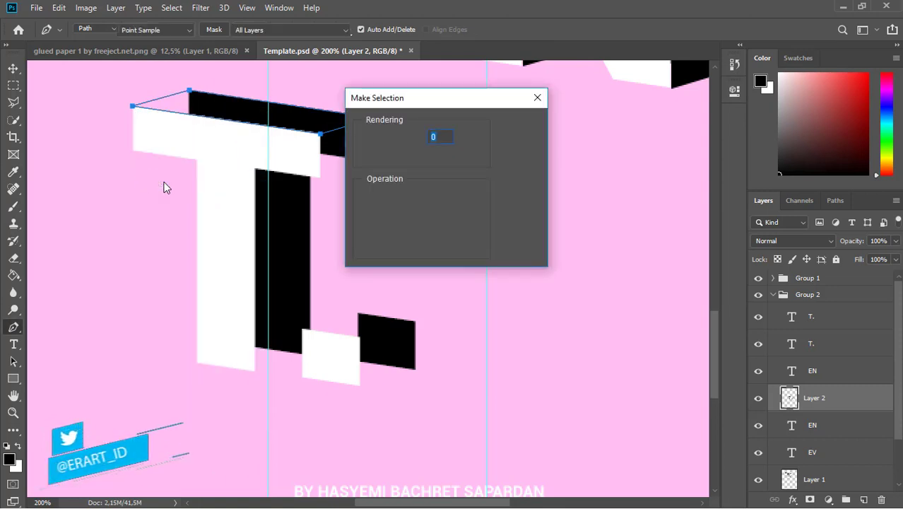
pyautogui.press('Return')
pyautogui.click(14, 275)
pyautogui.click(251, 106)
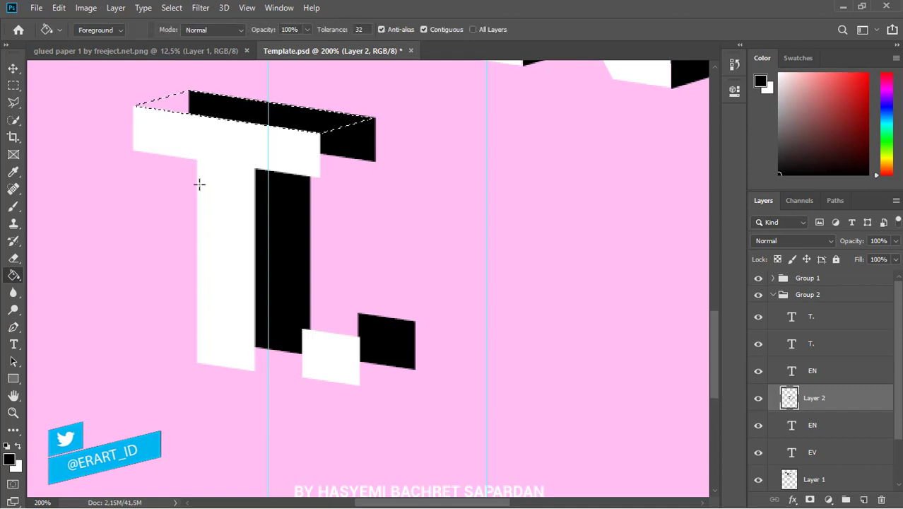
pyautogui.hotkey('ctrl', 'd')
# - Outline the gap below the shadow at the T crossbar's right end with a Pen path, select it, fill it with black and deselect
pyautogui.click(14, 327)
pyautogui.click(320, 176)
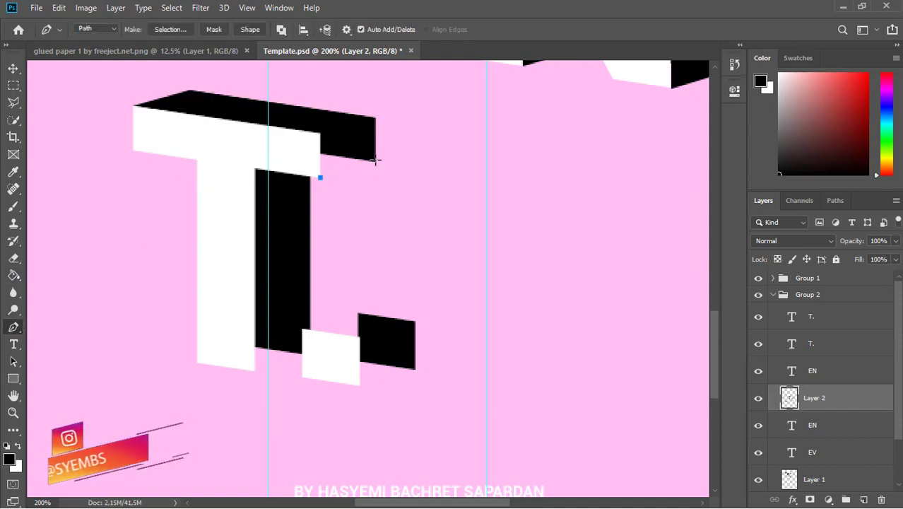
pyautogui.click(376, 162)
pyautogui.click(314, 150)
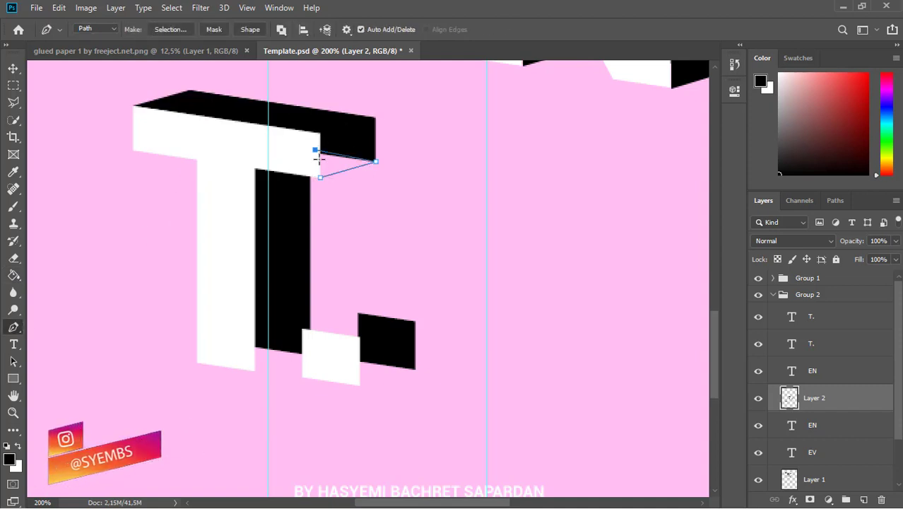
pyautogui.rightClick(321, 177)
pyautogui.click(361, 251)
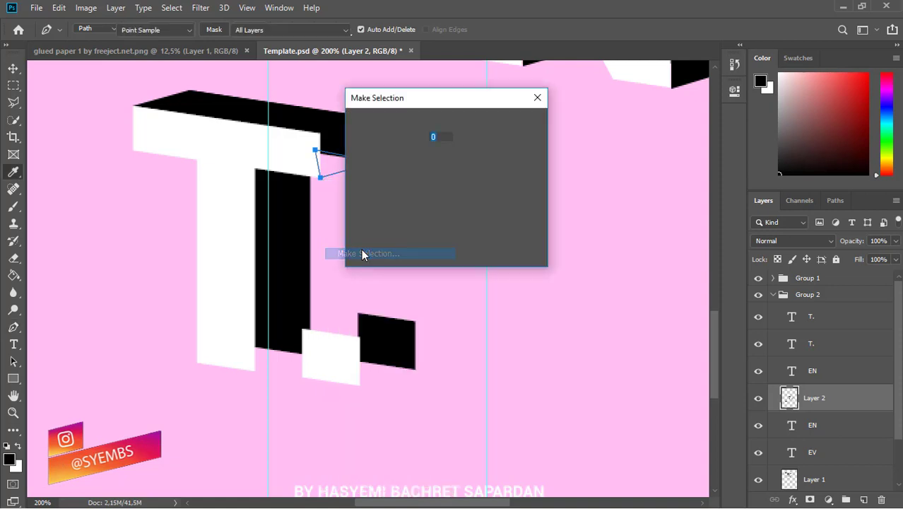
pyautogui.press('Return')
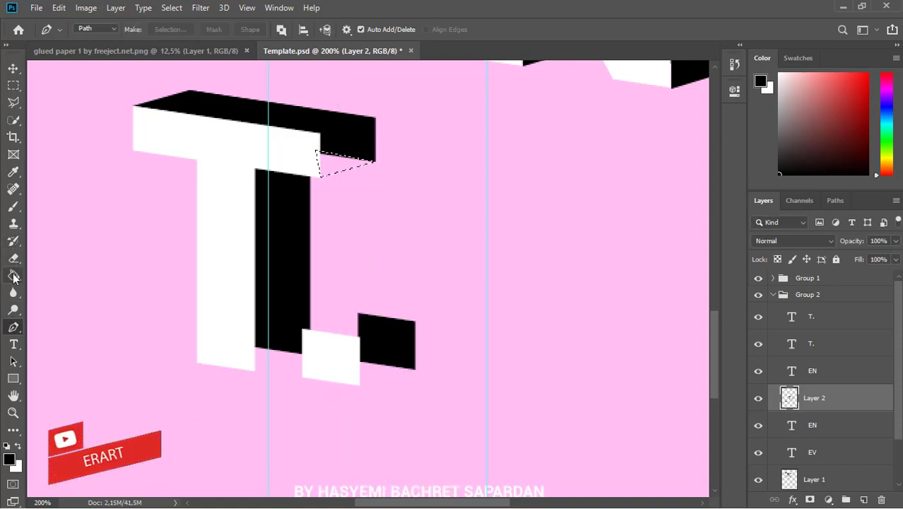
pyautogui.click(14, 274)
pyautogui.click(328, 172)
pyautogui.hotkey('ctrl', 'd')
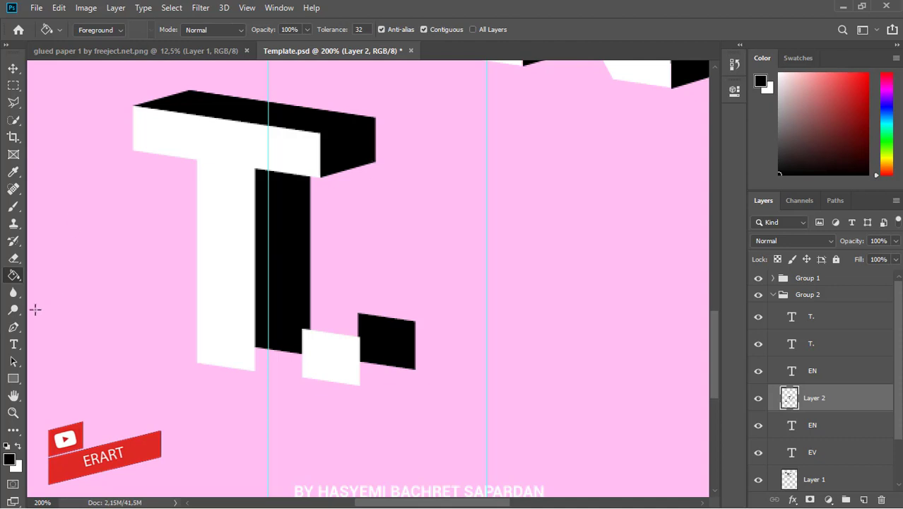
# - Outline the gap at the foot of the T's stem with a Pen path, select it and fill it with black
pyautogui.click(13, 329)
pyautogui.click(255, 373)
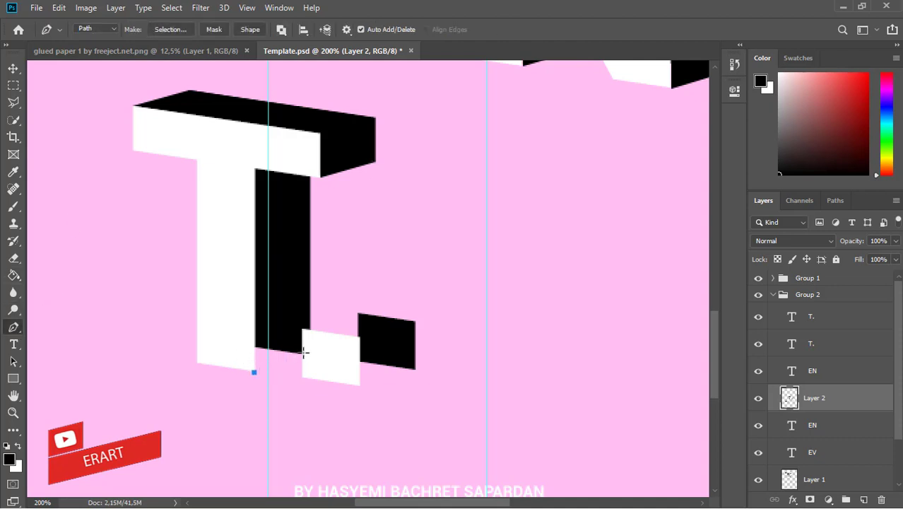
pyautogui.click(305, 354)
pyautogui.click(253, 339)
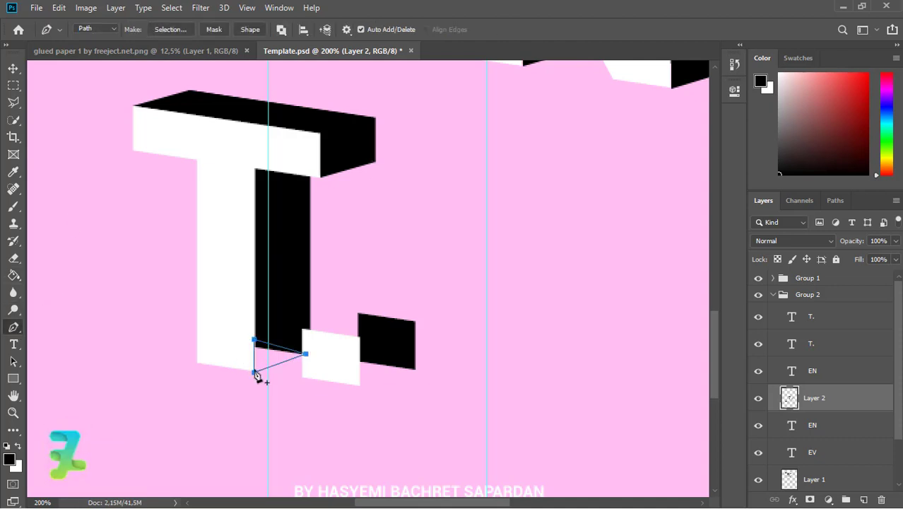
pyautogui.rightClick(255, 374)
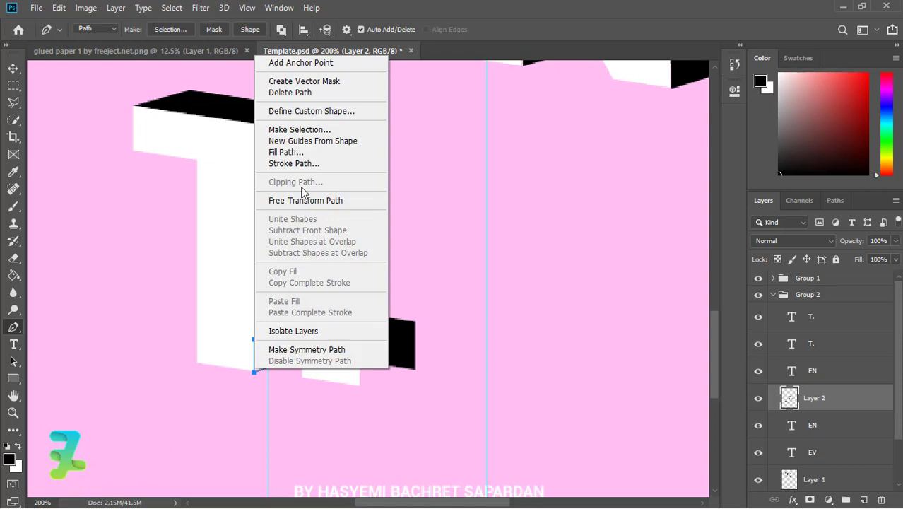
pyautogui.click(300, 129)
pyautogui.press('Return')
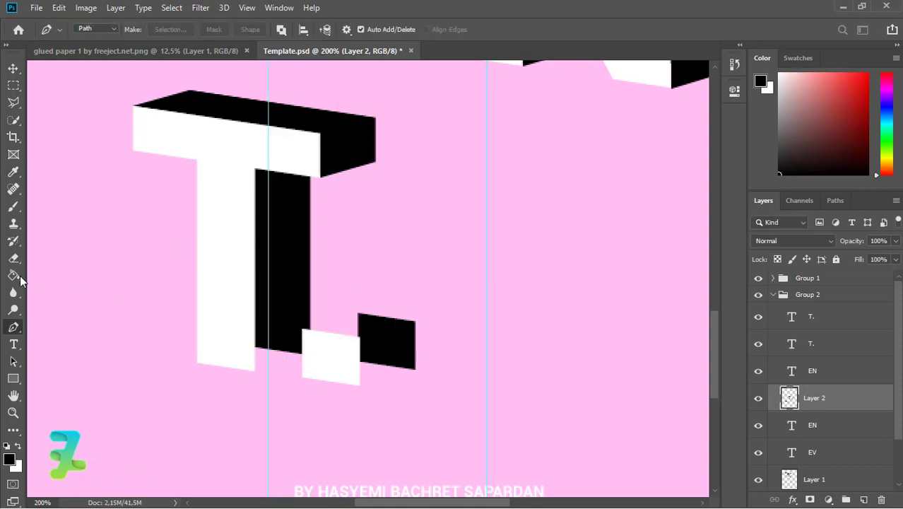
pyautogui.click(20, 278)
pyautogui.click(271, 355)
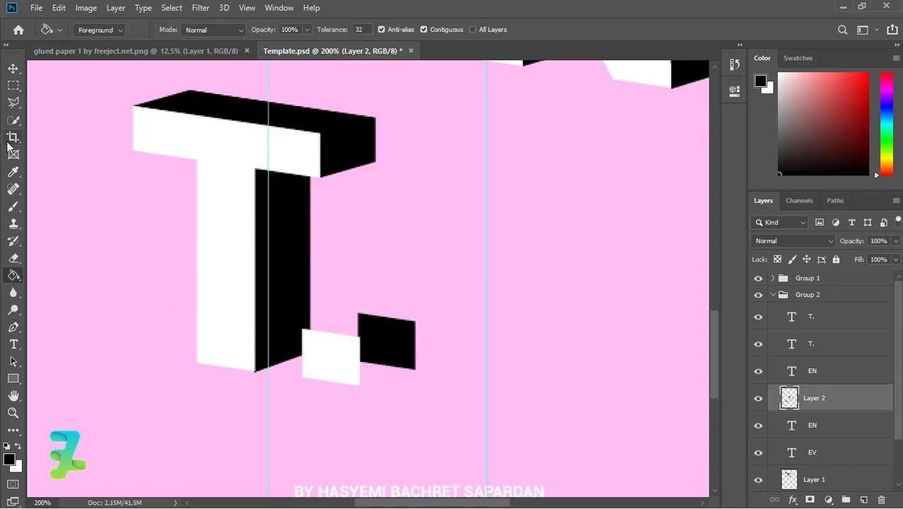
# - Outline the top face joining the period to its shadow with a Pen path, select it, fill it with black and deselect
pyautogui.click(13, 327)
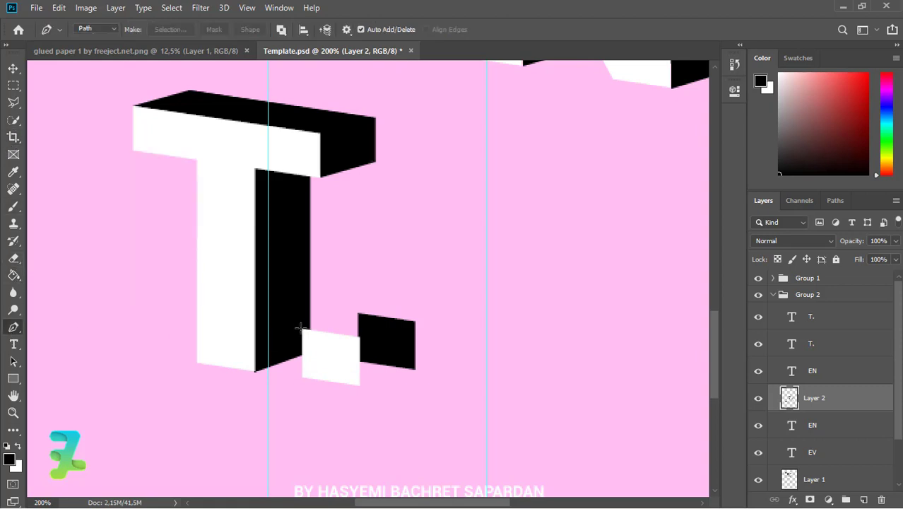
pyautogui.click(300, 328)
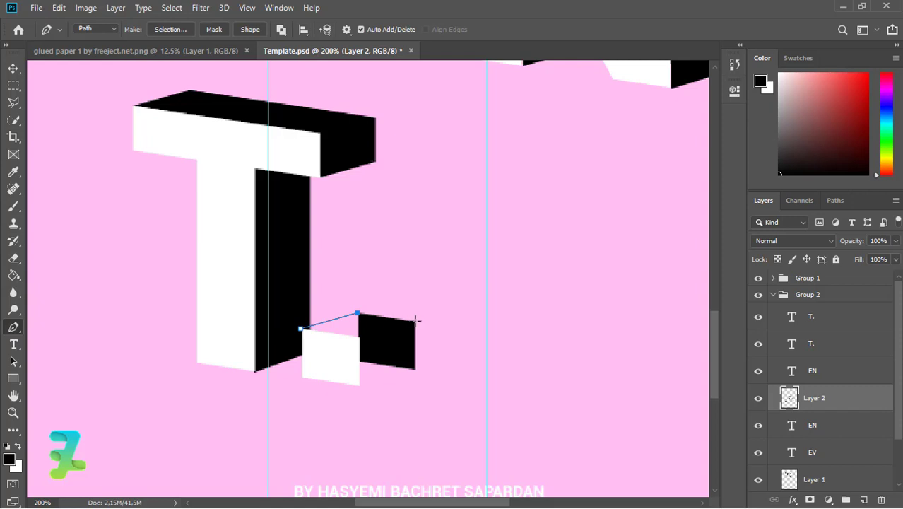
pyautogui.click(360, 338)
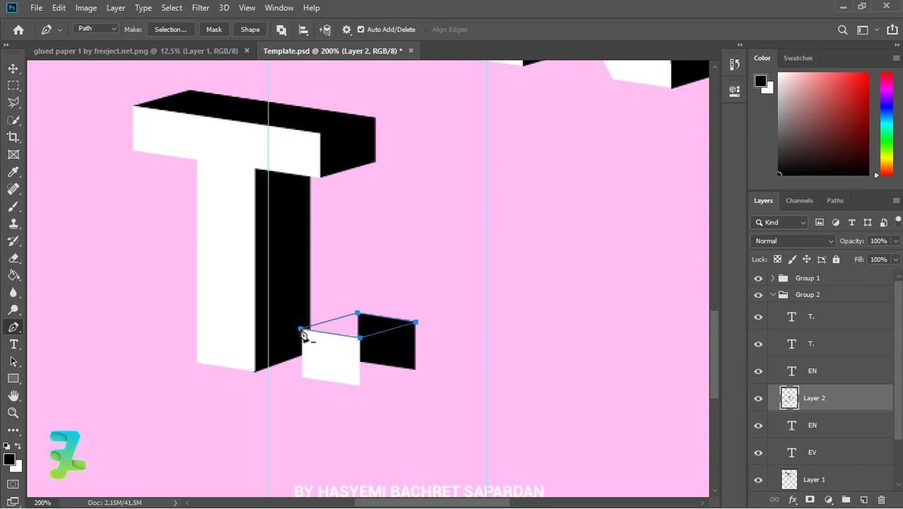
pyautogui.click(300, 329)
pyautogui.rightClick(301, 329)
pyautogui.click(342, 91)
pyautogui.press('Return')
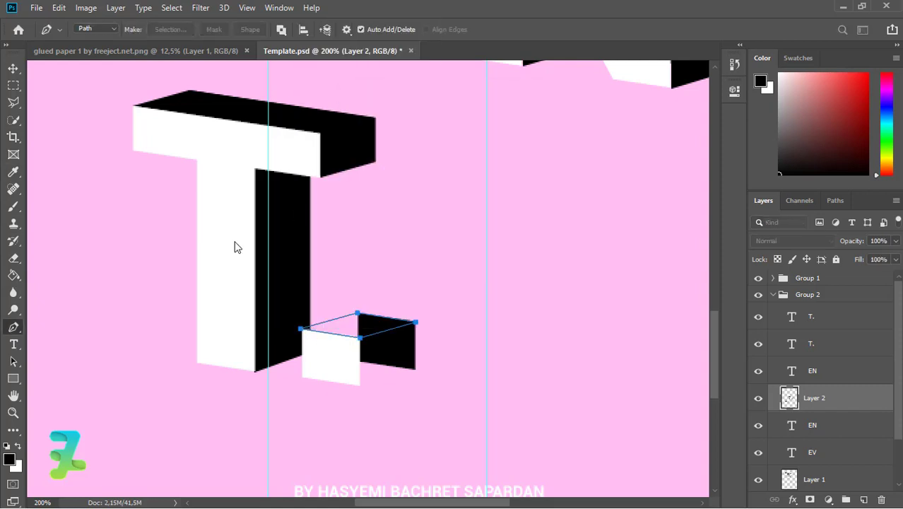
pyautogui.click(13, 275)
pyautogui.click(347, 323)
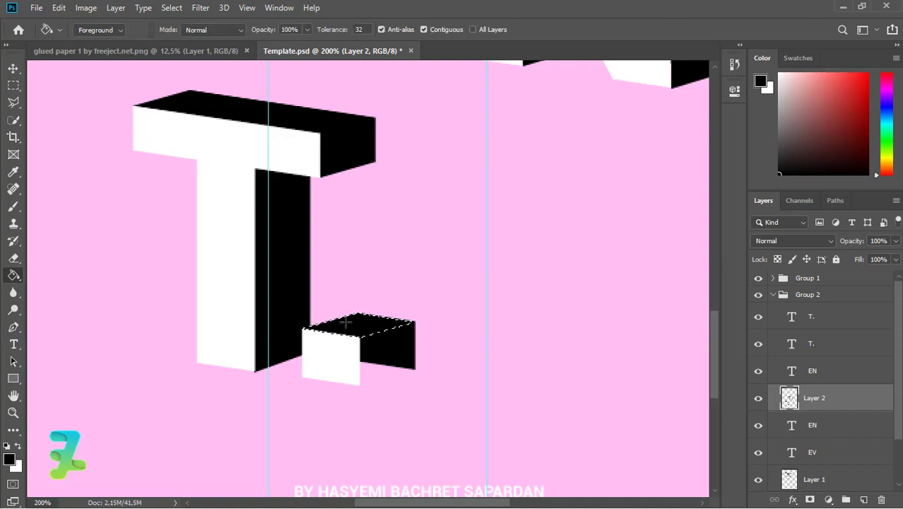
pyautogui.hotkey('ctrl', 'd')
# - Outline the gap below the period's shadow with a Pen path, select it, fill it with black and deselect
pyautogui.click(13, 326)
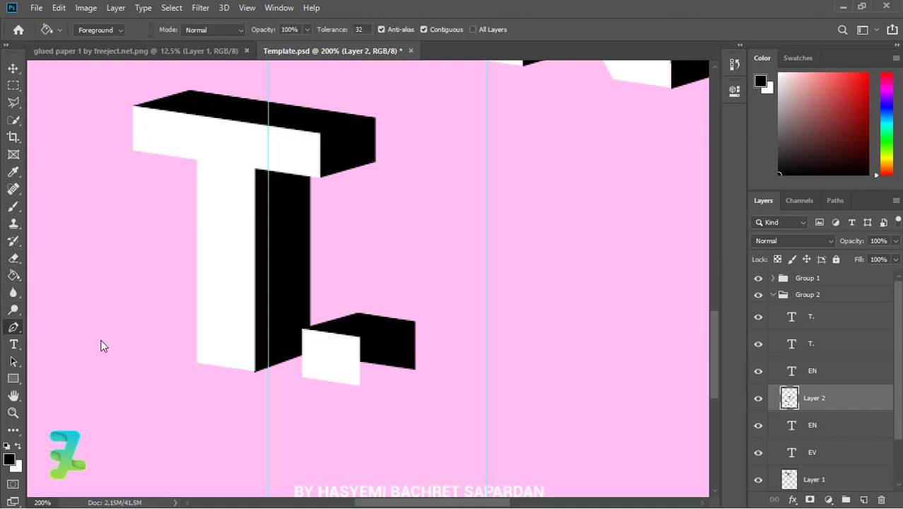
pyautogui.click(360, 385)
pyautogui.click(415, 369)
pyautogui.click(361, 360)
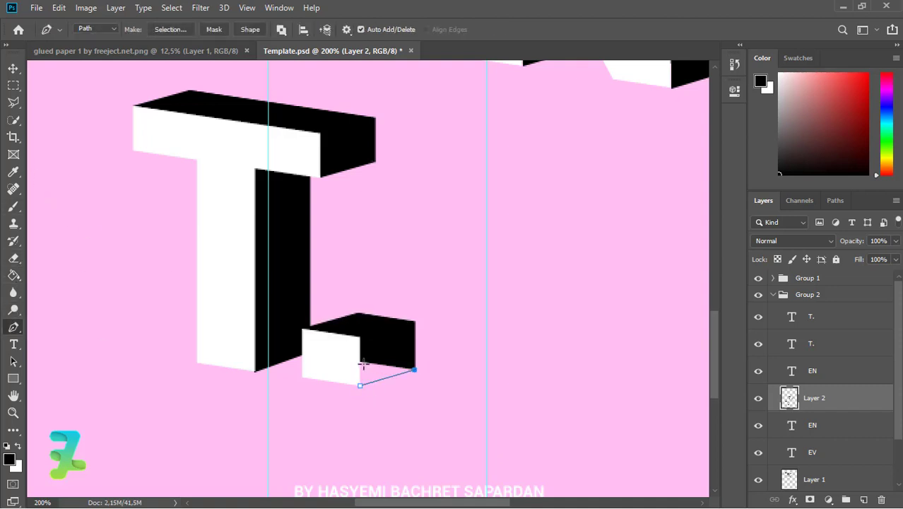
pyautogui.rightClick(361, 388)
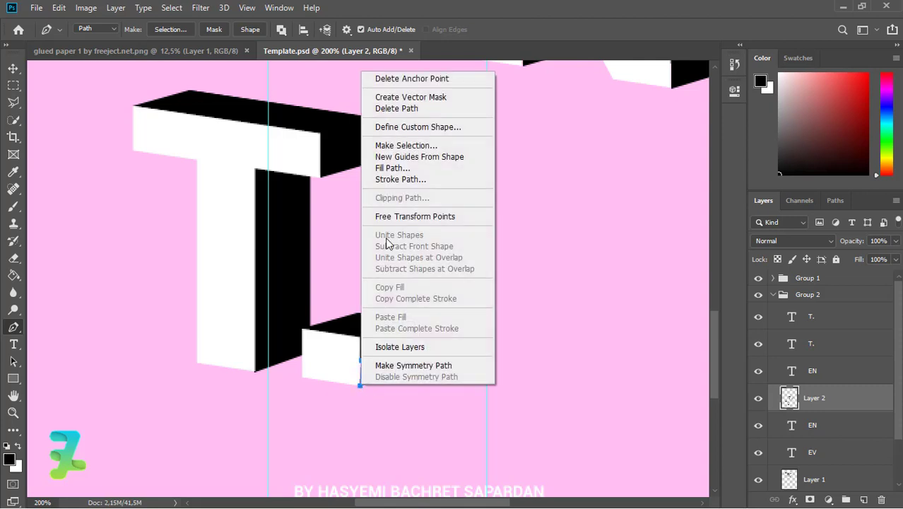
pyautogui.click(387, 147)
pyautogui.click(505, 131)
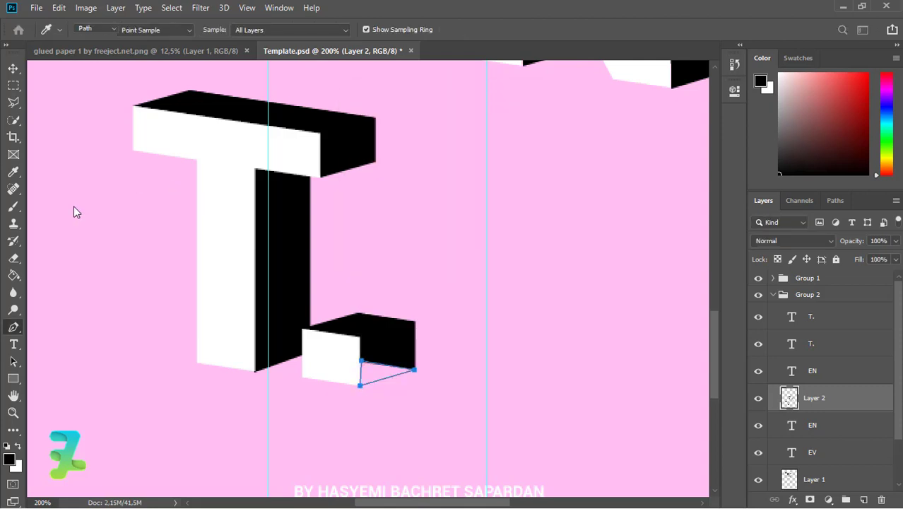
pyautogui.click(13, 276)
pyautogui.click(374, 369)
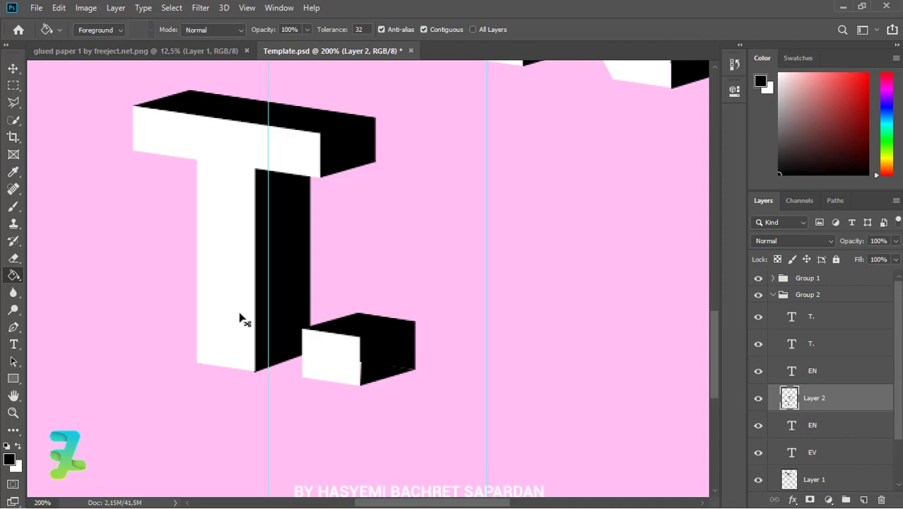
# - Brush black over the gaps on the period's side face and erase the overspill below it using a Polygonal Lasso selection
pyautogui.click(13, 206)
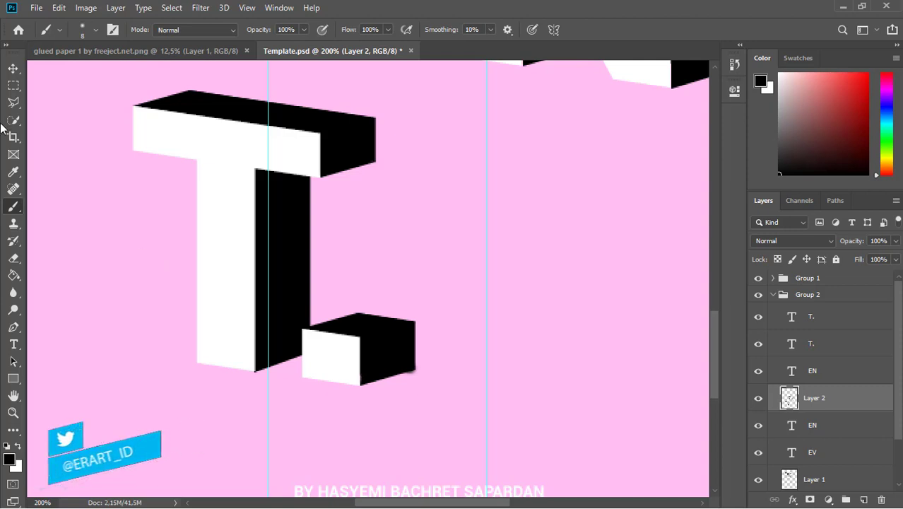
pyautogui.click(13, 102)
pyautogui.click(362, 385)
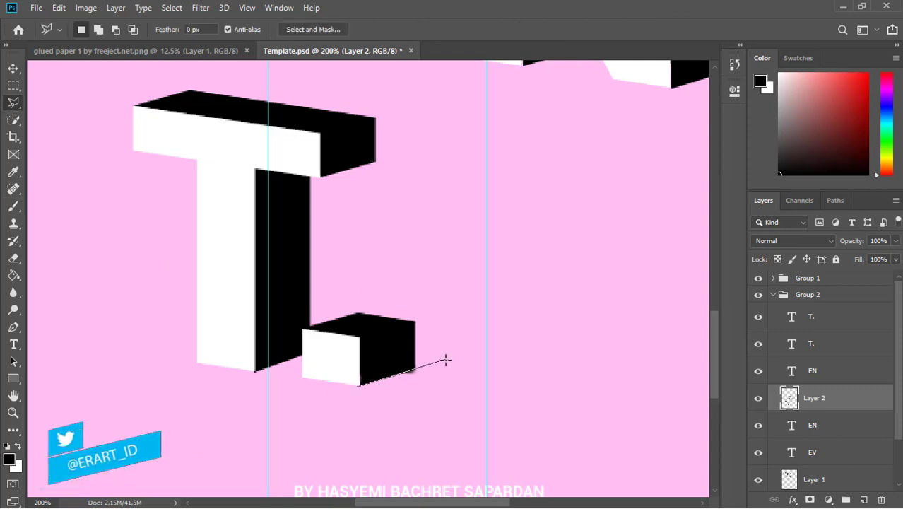
pyautogui.click(445, 358)
pyautogui.click(438, 385)
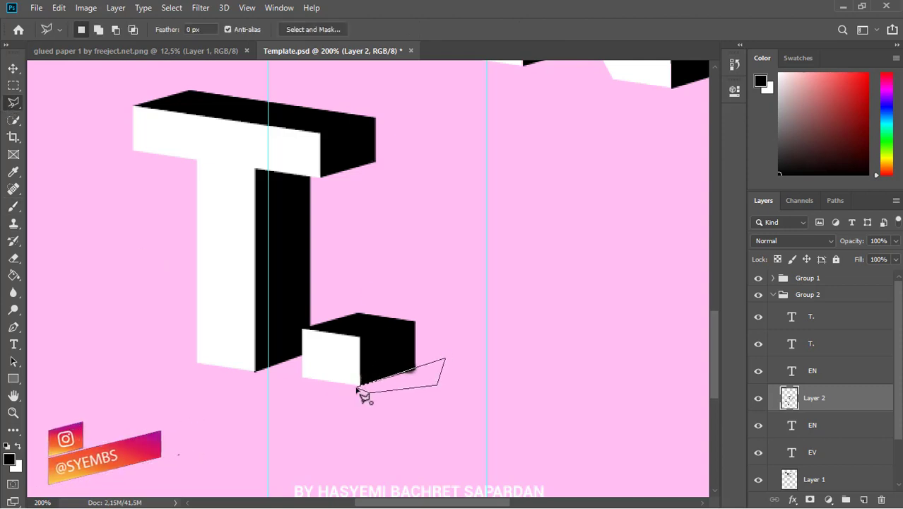
pyautogui.click(360, 388)
pyautogui.hotkey('ctrl', 'd')
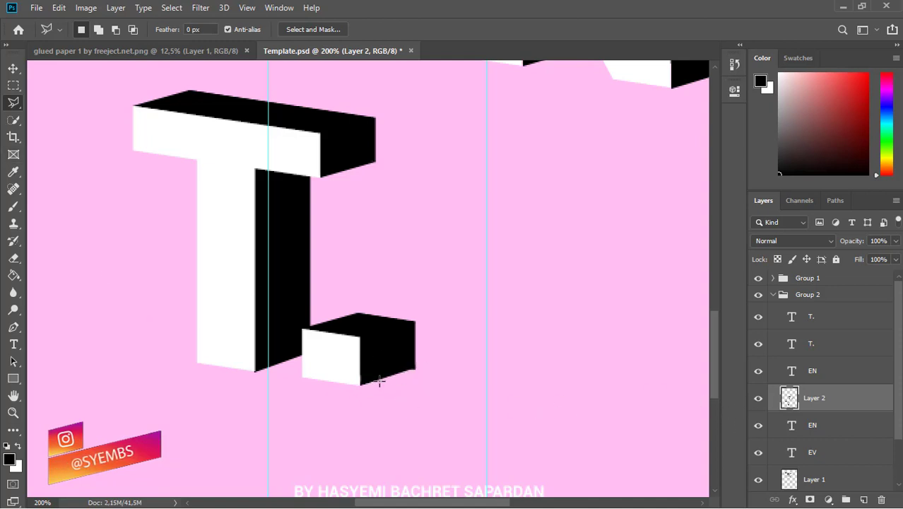
# - Trim the lower edge of the period's side face again with a Polygonal Lasso selection, delete the excess and deselect
pyautogui.click(358, 386)
pyautogui.click(431, 360)
pyautogui.click(424, 392)
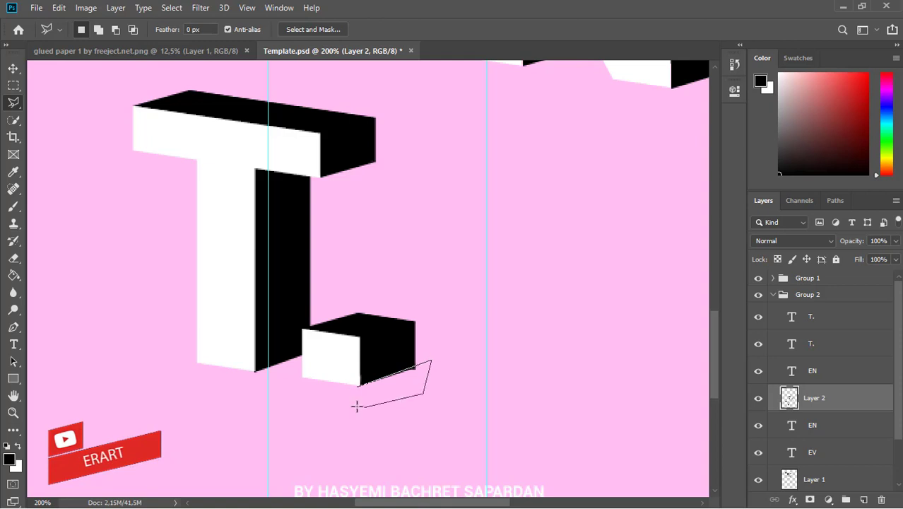
pyautogui.click(362, 406)
pyautogui.click(357, 388)
pyautogui.hotkey('ctrl', 'd')
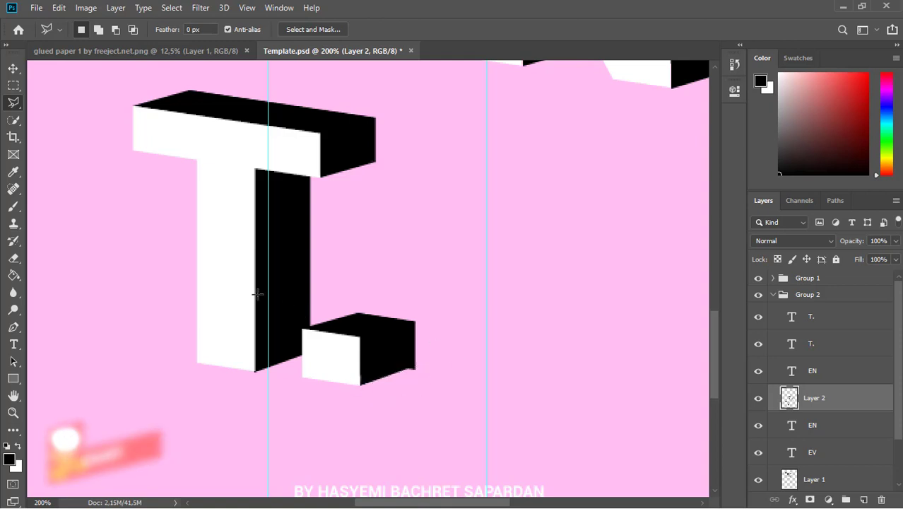
# - Select the thin sliver along the lower edge of the period's side face with a Pen path and paint it black
pyautogui.click(13, 327)
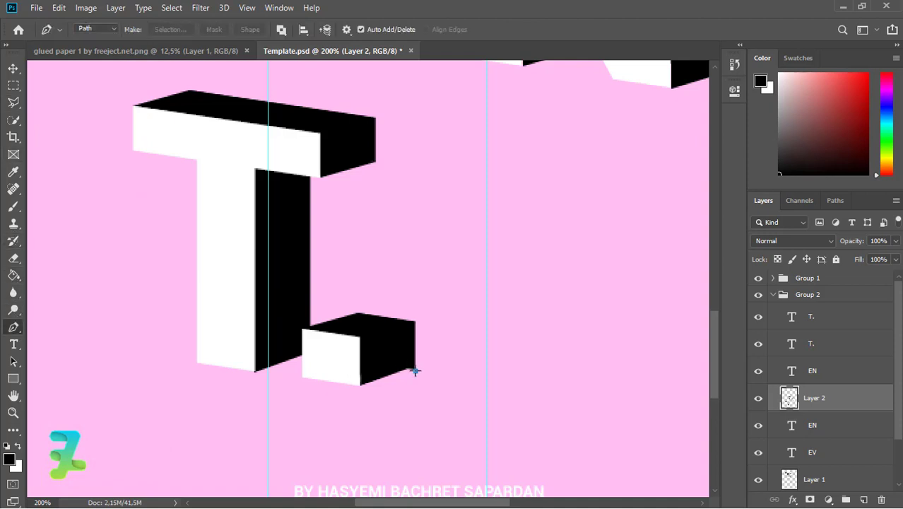
pyautogui.click(415, 370)
pyautogui.click(359, 385)
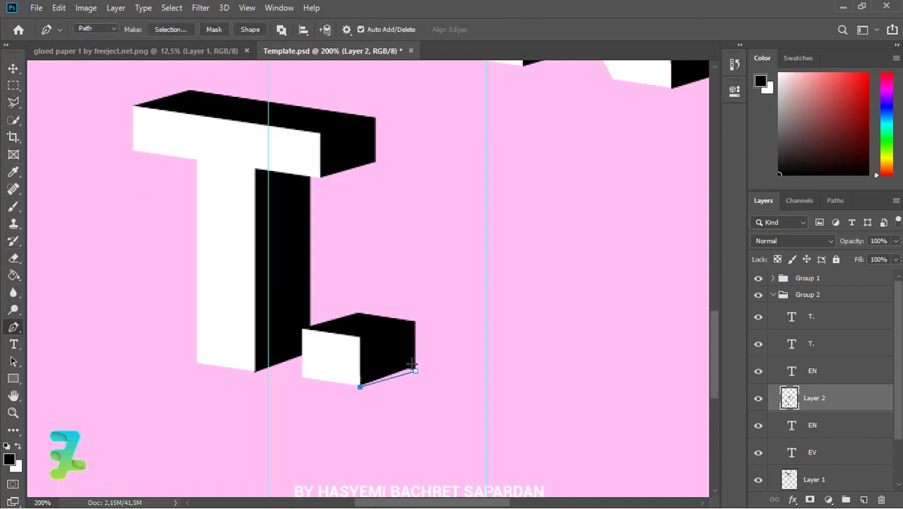
pyautogui.click(415, 362)
pyautogui.rightClick(418, 378)
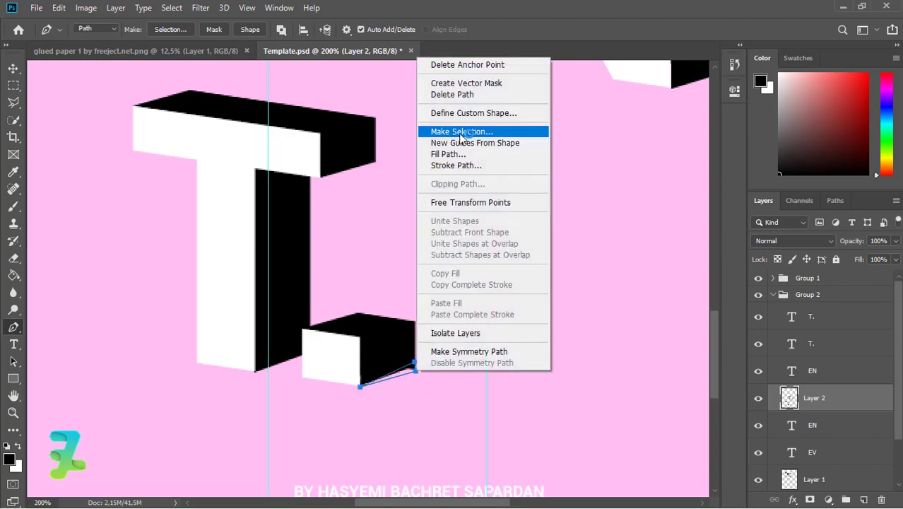
pyautogui.click(459, 131)
pyautogui.press('Return')
pyautogui.press('b')
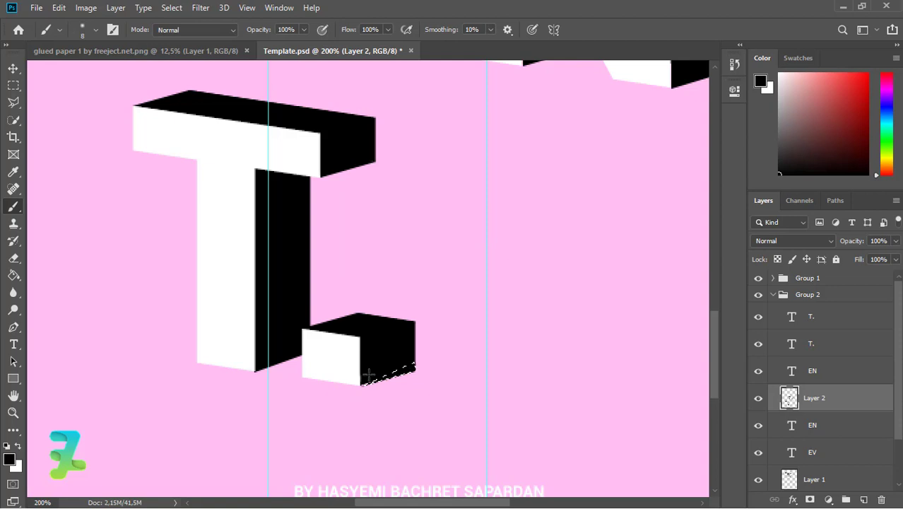
pyautogui.moveTo(368, 373); pyautogui.dragTo(370, 369)
# - Paint the period's lower front corner black and delete the brush overspill beneath it with a Polygonal Lasso selection
pyautogui.hotkey('ctrl', '+')
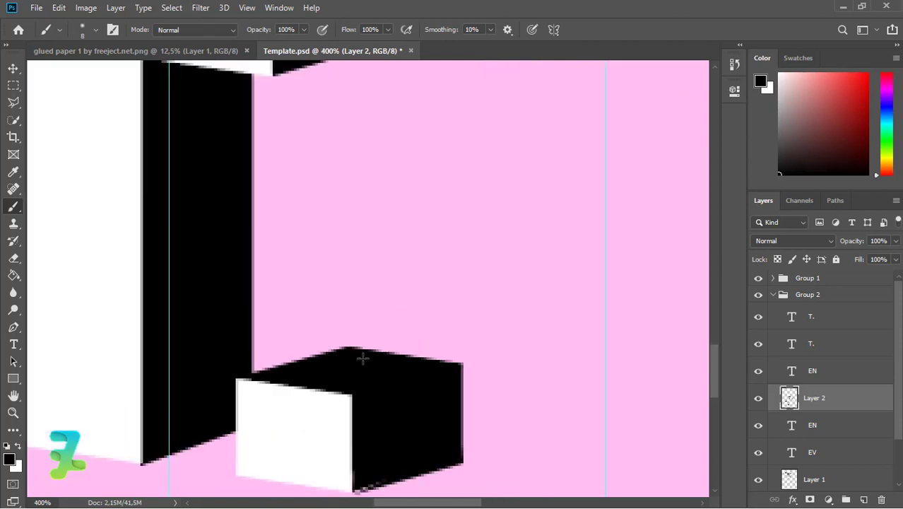
pyautogui.scroll(-3, 381, 327)
pyautogui.moveTo(377, 351); pyautogui.dragTo(357, 361)
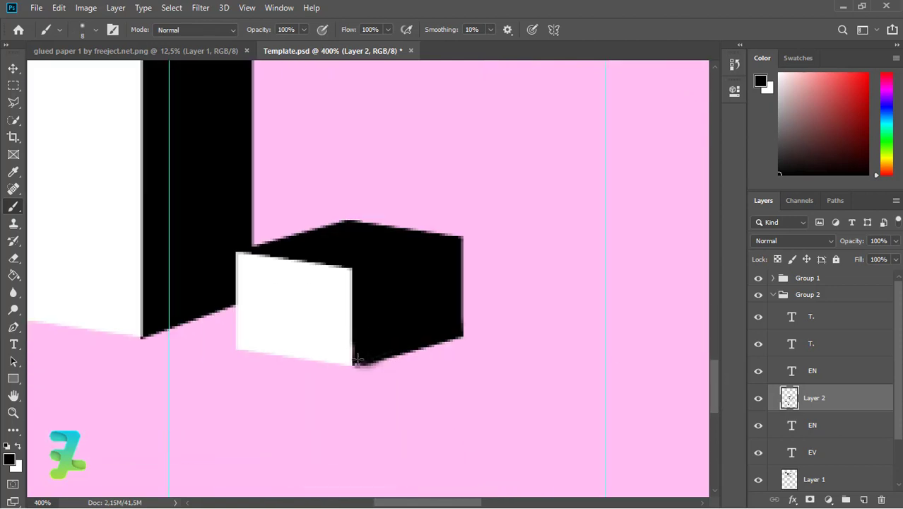
pyautogui.click(13, 102)
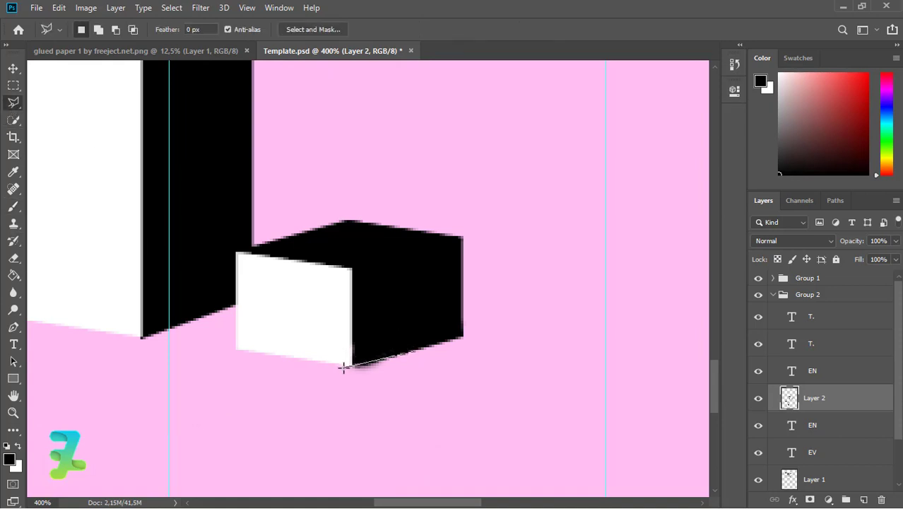
pyautogui.click(412, 352)
pyautogui.press('Delete')
# - Merge Layer 2 into Layer 1, place the merged layer below all text layers in Group 2 and toggle its visibility as a check
pyautogui.hotkey('ctrl', '-')
pyautogui.hotkey('ctrl', '-')
pyautogui.hotkey('ctrl', '-')
pyautogui.hotkey('ctrl', '-')
pyautogui.hotkey('ctrl', '-')
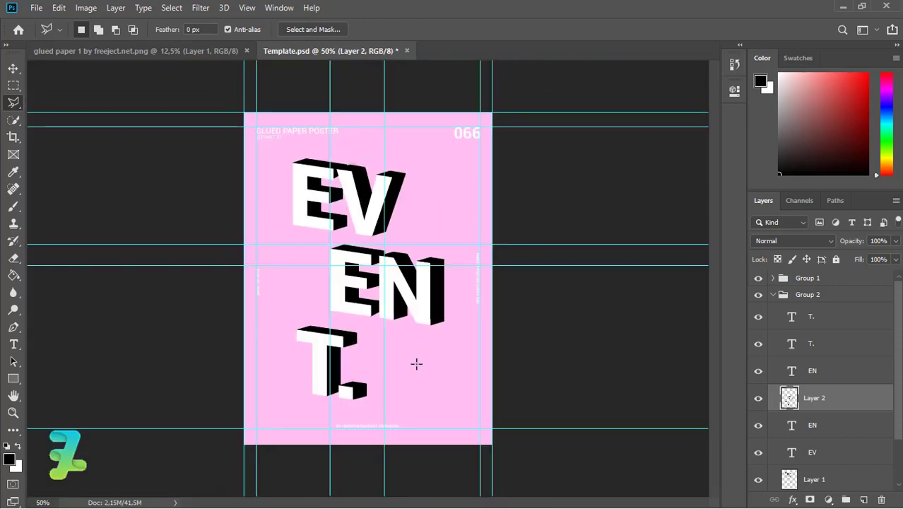
pyautogui.moveTo(789, 400); pyautogui.dragTo(806, 460)
pyautogui.hotkey('ctrl', 'e')
pyautogui.moveTo(898, 412); pyautogui.dragTo(897, 439)
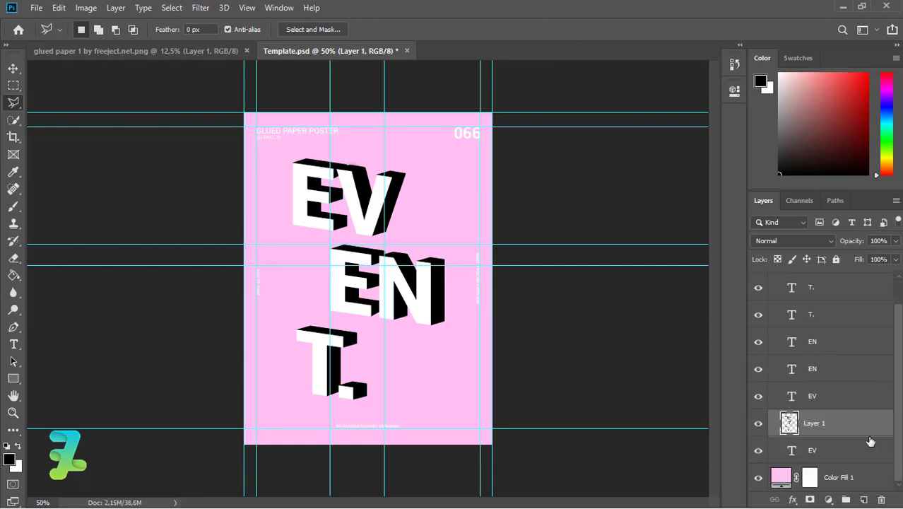
pyautogui.moveTo(792, 423); pyautogui.dragTo(799, 455)
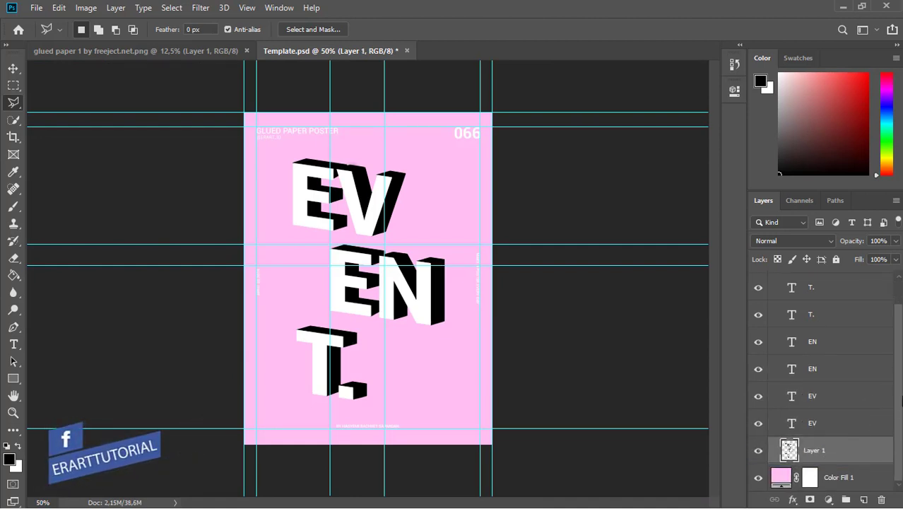
pyautogui.scroll(2, 889, 323)
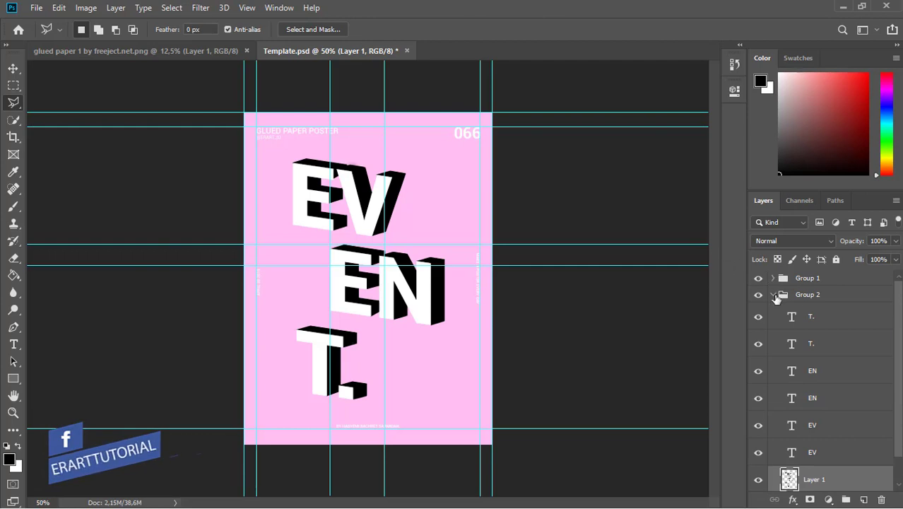
pyautogui.click(760, 480)
pyautogui.click(760, 482)
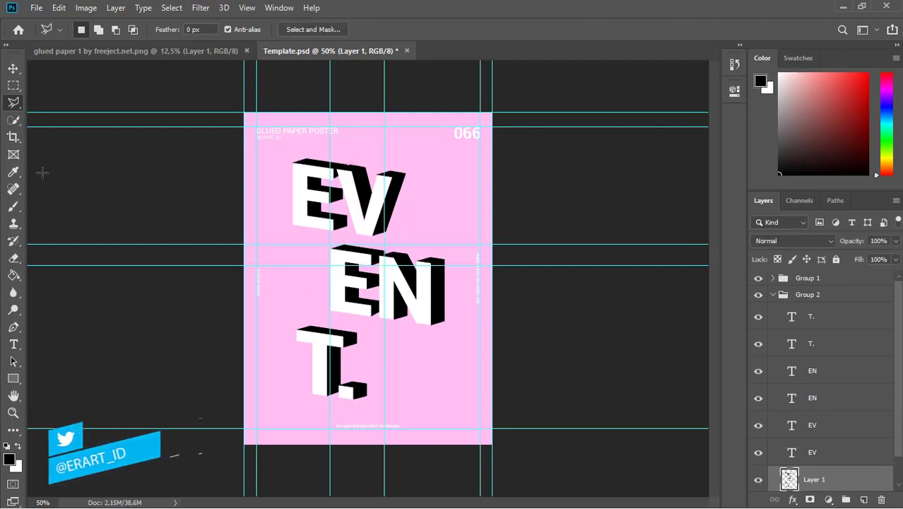
# - Select the blurry smudge above the V's upper edge with the Polygonal Lasso, delete it and deselect
pyautogui.hotkey('ctrl', '+')
pyautogui.scroll(5, 321, 173)
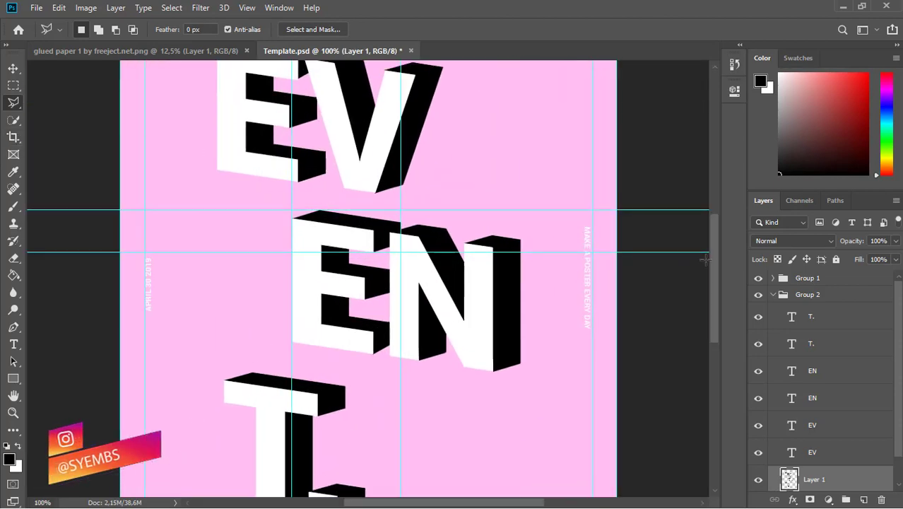
pyautogui.hotkey('ctrl', '+')
pyautogui.hotkey('ctrl', '+')
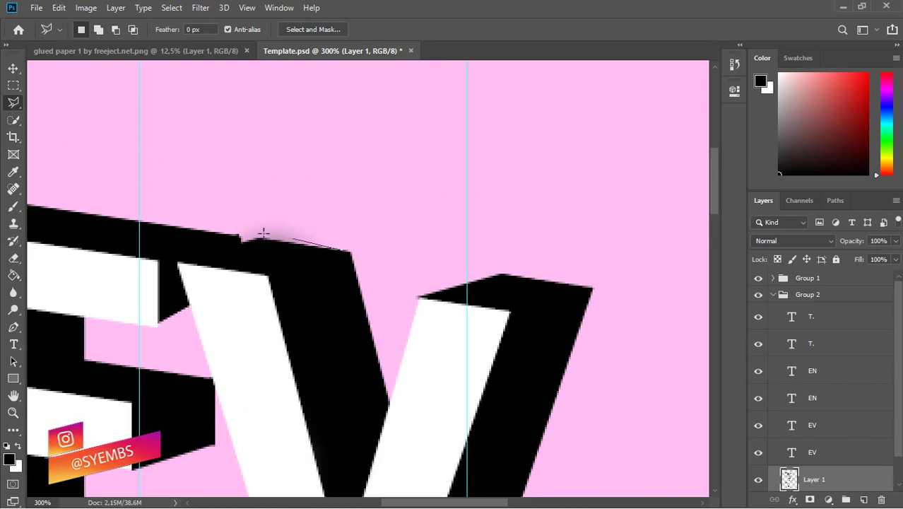
pyautogui.click(227, 233)
pyautogui.click(221, 201)
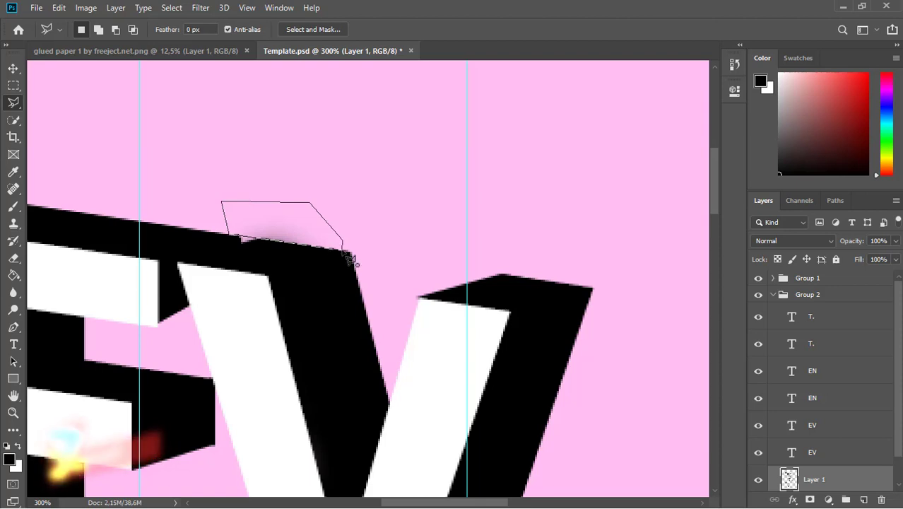
pyautogui.doubleClick(343, 249)
pyautogui.press('Delete')
pyautogui.hotkey('ctrl', 'd')
pyautogui.hotkey('ctrl', '-')
pyautogui.hotkey('ctrl', '-')
pyautogui.hotkey('ctrl', '-')
pyautogui.hotkey('ctrl', '-')
pyautogui.hotkey('ctrl', '-')
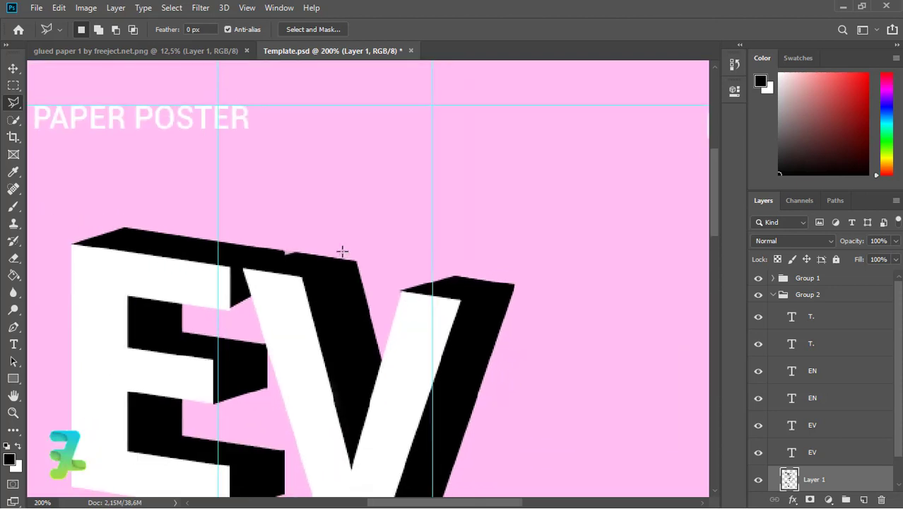
pyautogui.hotkey('ctrl', '+')
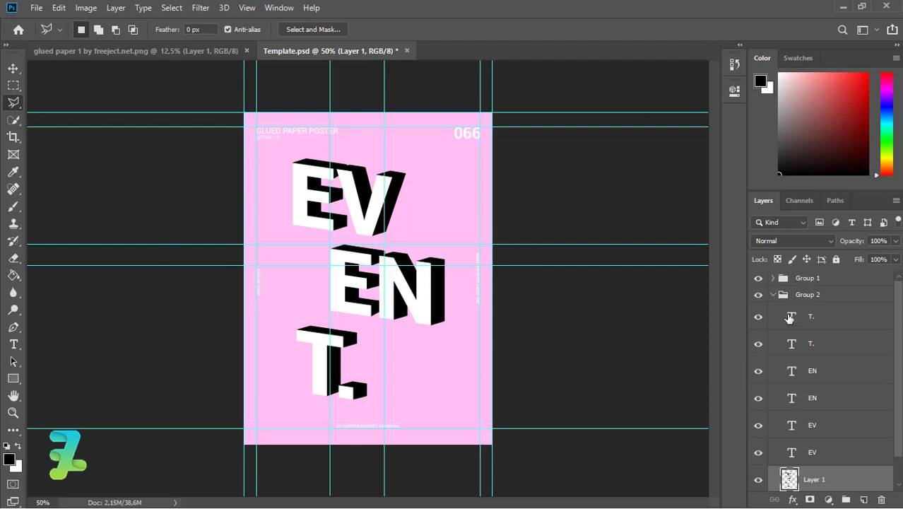
# - Collapse Group 2 and add a new empty layer above it for brush painting
pyautogui.click(773, 295)
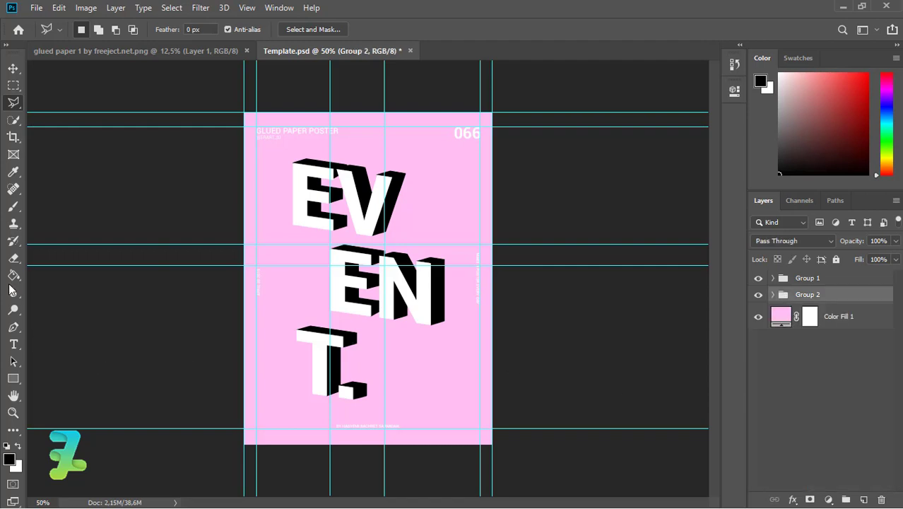
pyautogui.click(13, 206)
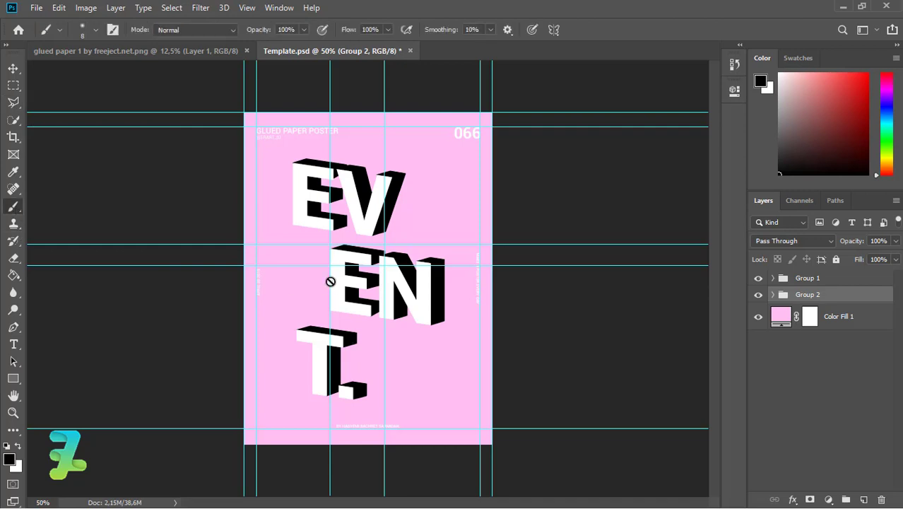
pyautogui.click(864, 499)
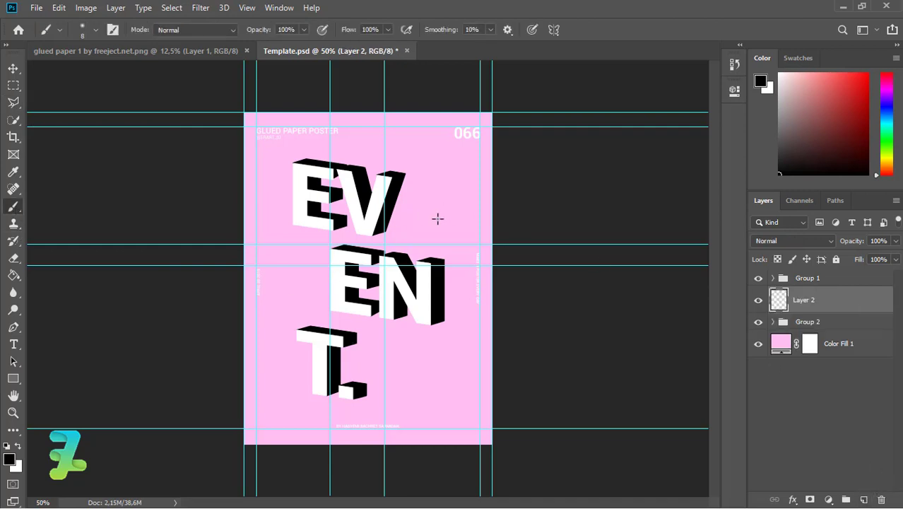
# - Set the brush to 30 px with 100% hardness and paint black dots of varied sizes, up to 90 px, around the lettering
pyautogui.click(96, 29)
pyautogui.moveTo(75, 103); pyautogui.dragTo(166, 108)
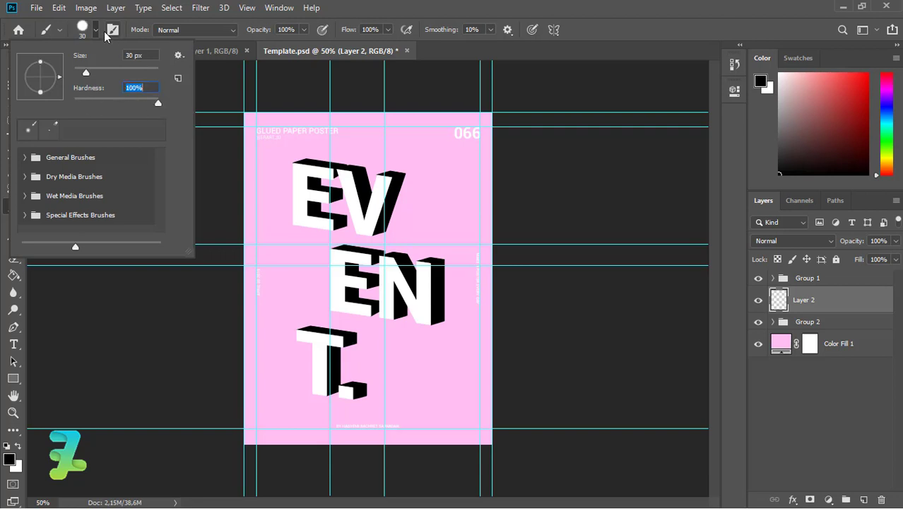
pyautogui.click(100, 30)
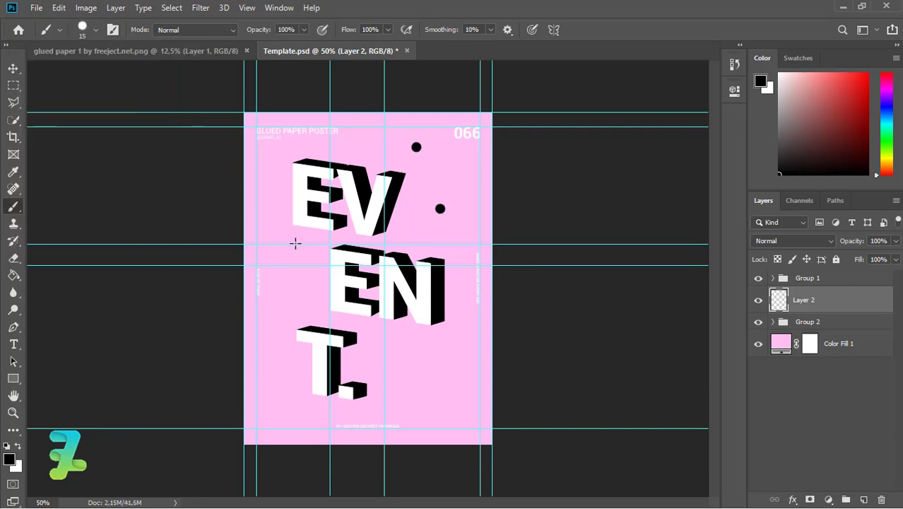
pyautogui.click(280, 309)
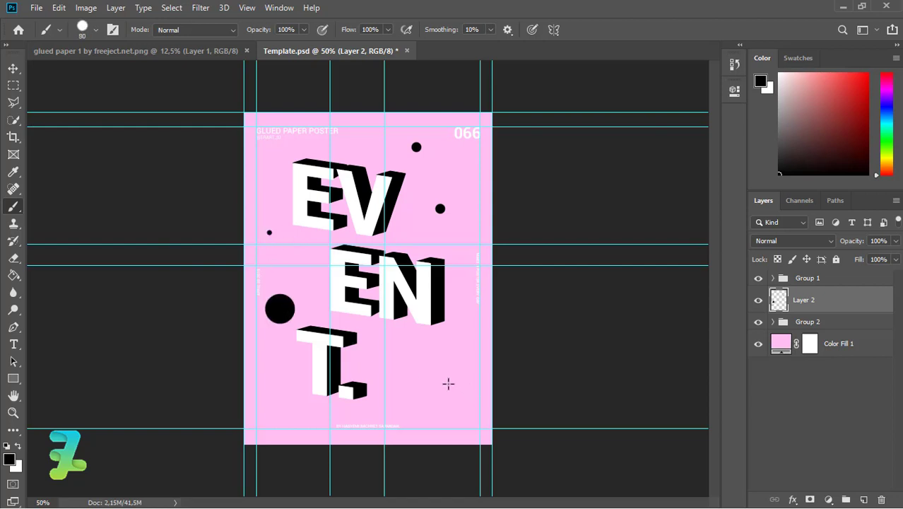
pyautogui.click(446, 387)
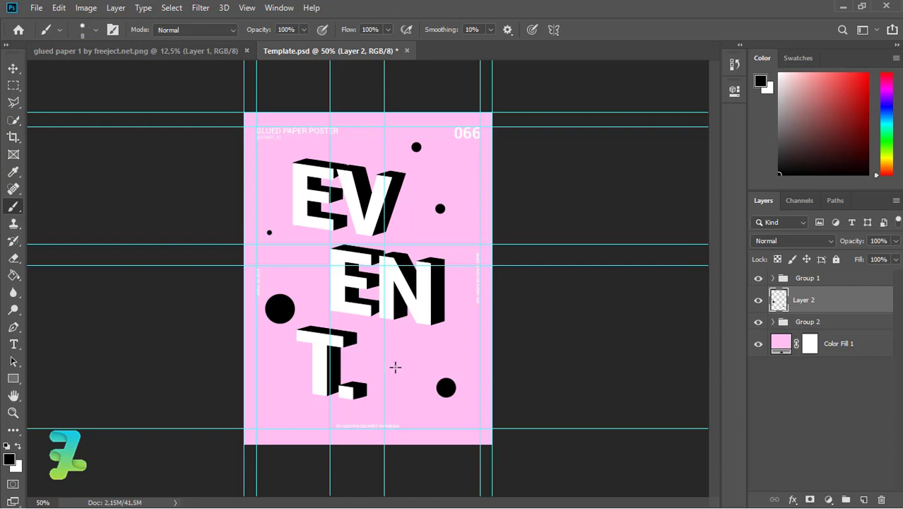
# - Paint two tiny black dots near the T, plus a 125 px dot cut off by the poster's lower-right corner
pyautogui.press(']')
pyautogui.press(']')
pyautogui.press(']')
pyautogui.press(']')
pyautogui.press(']')
pyautogui.press(']')
pyautogui.press(']')
pyautogui.press(']')
pyautogui.press(']')
pyautogui.press(']')
pyautogui.press(']')
pyautogui.press(']')
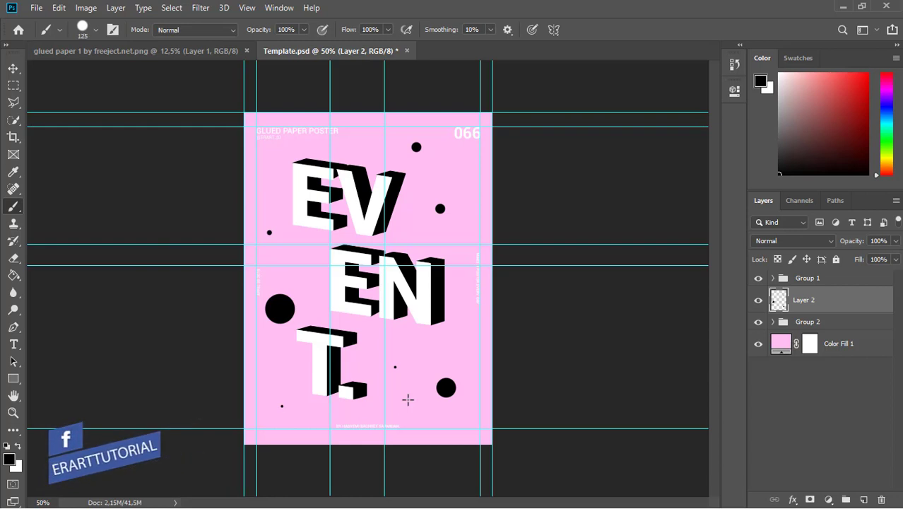
pyautogui.click(491, 449)
# - Enlarge the brush to 800 px and paint a huge black dot cropped by the poster's lower-left corner, undoing the badly placed tries
pyautogui.press(']')
pyautogui.press(']')
pyautogui.press(']')
pyautogui.press(']')
pyautogui.press(']')
pyautogui.press(']')
pyautogui.press(']')
pyautogui.press(']')
pyautogui.press(']')
pyautogui.press(']')
pyautogui.press(']')
pyautogui.press(']')
pyautogui.press(']')
pyautogui.press(']')
pyautogui.press(']')
pyautogui.press(']')
pyautogui.press(']')
pyautogui.press(']')
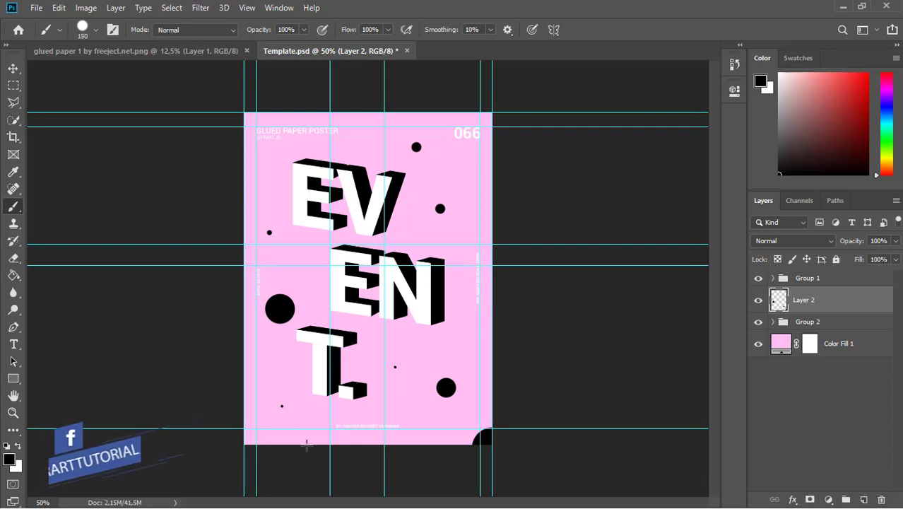
pyautogui.press(']')
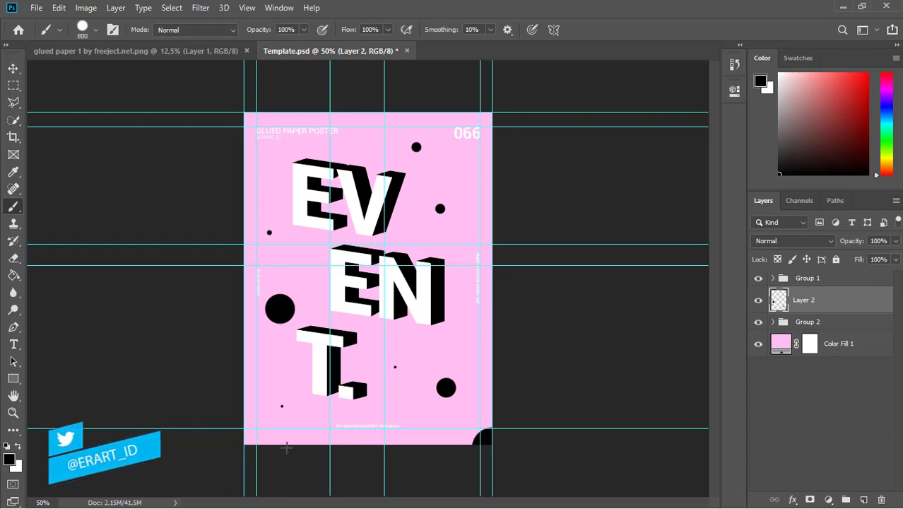
pyautogui.click(247, 449)
pyautogui.hotkey('ctrl', 'z')
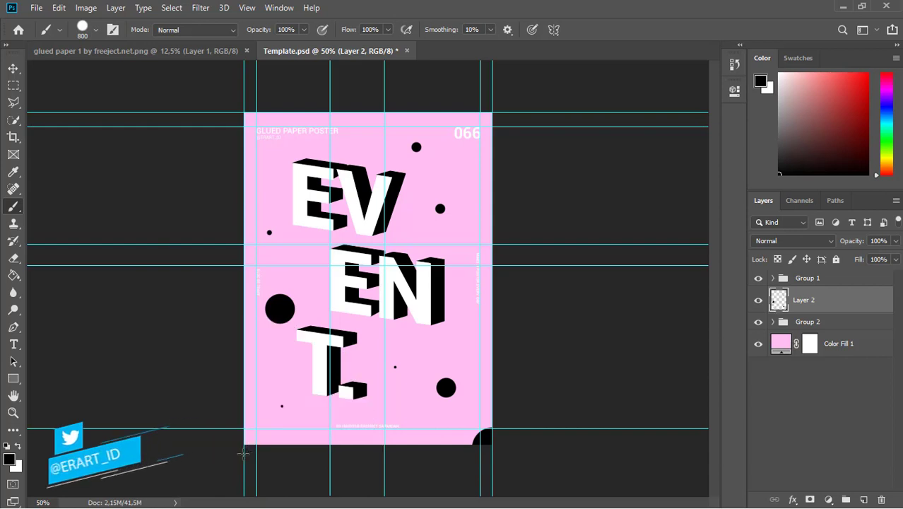
pyautogui.click(211, 464)
pyautogui.hotkey('ctrl', 'z')
pyautogui.press('[')
pyautogui.press('[')
pyautogui.press('[')
pyautogui.click(212, 464)
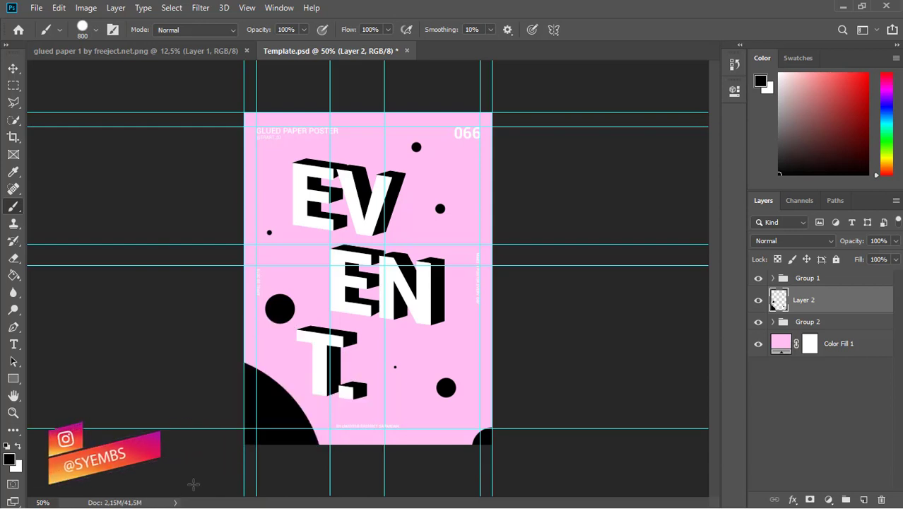
# - Reduce the brush to 25 px and paint a small black dot just below the N
pyautogui.press('[')
pyautogui.press('[')
pyautogui.press('[')
pyautogui.press('[')
pyautogui.press('[')
pyautogui.press('[')
pyautogui.press('[')
pyautogui.press('[')
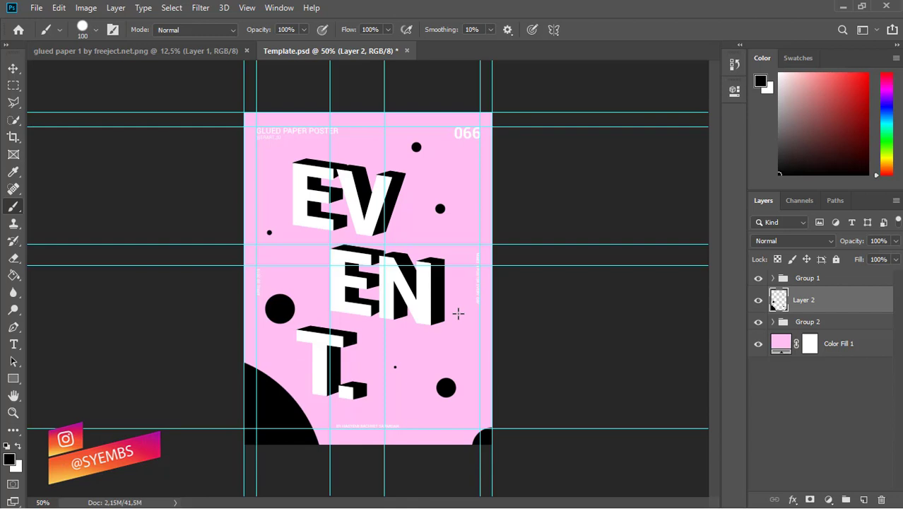
pyautogui.click(427, 341)
# - Float the glued paper document in its own window and copy its paper layer into the poster document with the Move tool
pyautogui.click(13, 68)
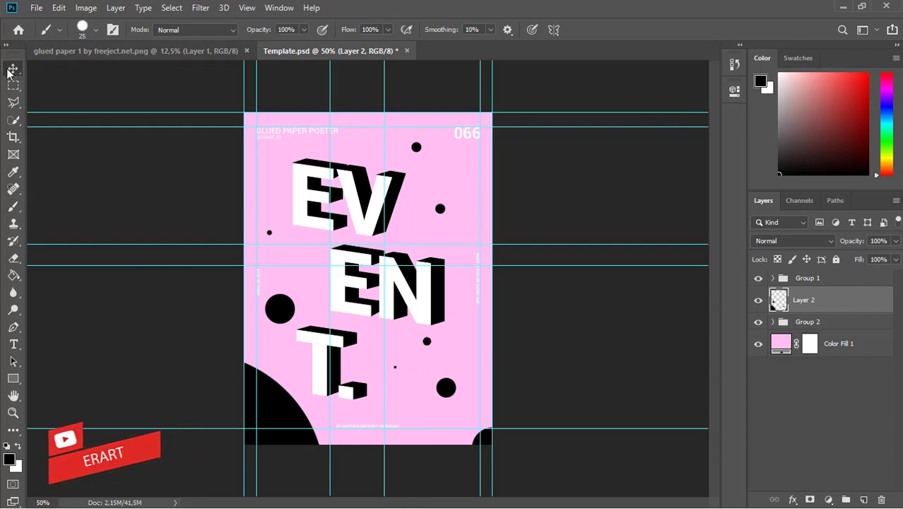
pyautogui.hotkey('ctrl', '-')
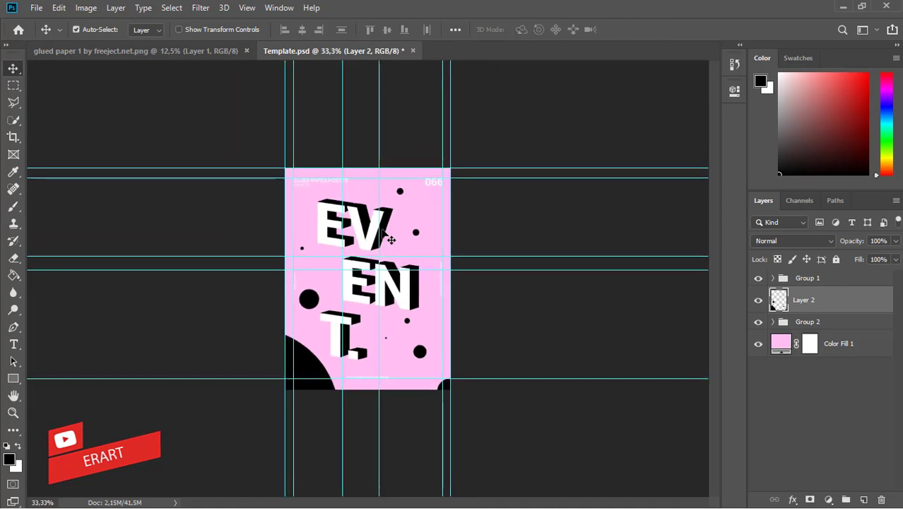
pyautogui.rightClick(163, 55)
pyautogui.click(212, 108)
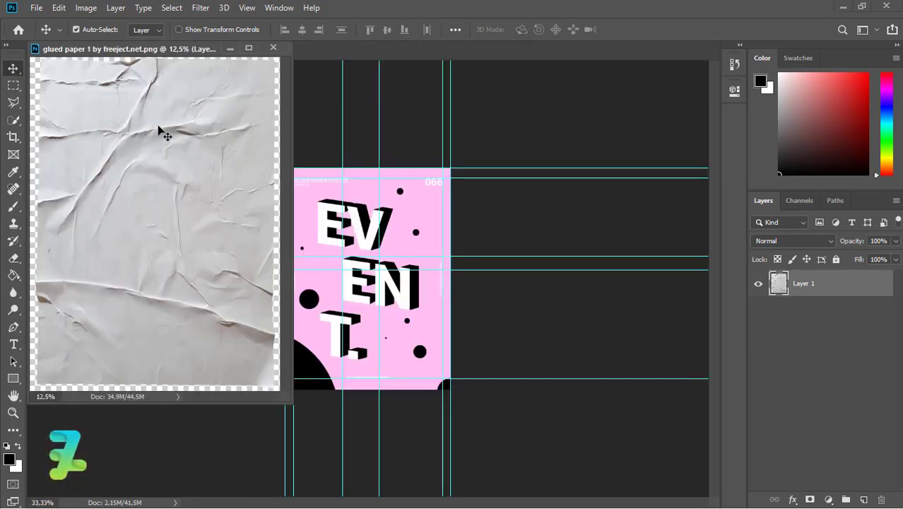
pyautogui.moveTo(157, 131); pyautogui.dragTo(367, 242)
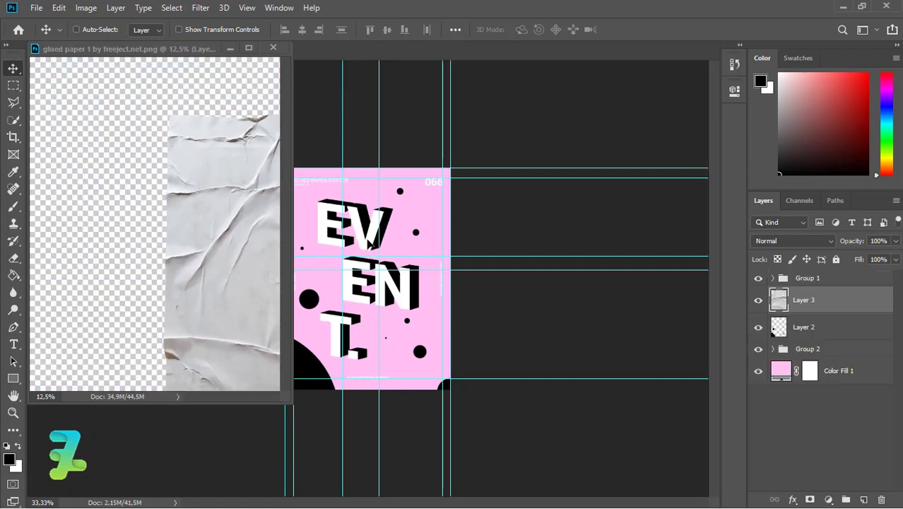
# - Undo the paper layer's shift in its source document, dock that window again and return to Template.psd
pyautogui.click(140, 104)
pyautogui.hotkey('ctrl', 'z')
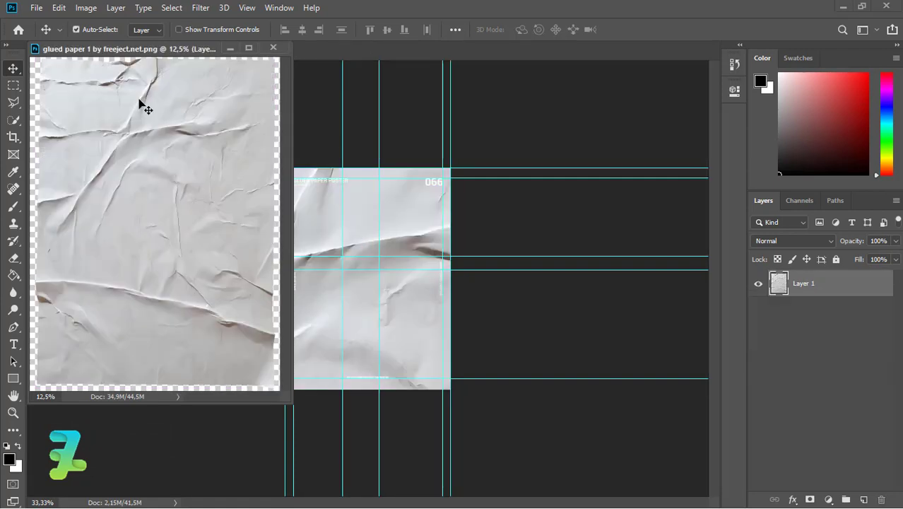
pyautogui.moveTo(111, 55); pyautogui.dragTo(230, 54)
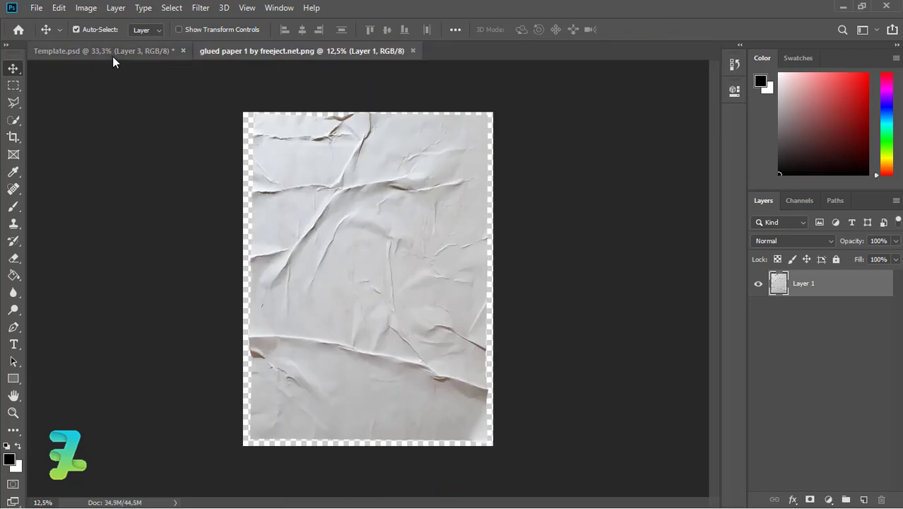
pyautogui.click(164, 52)
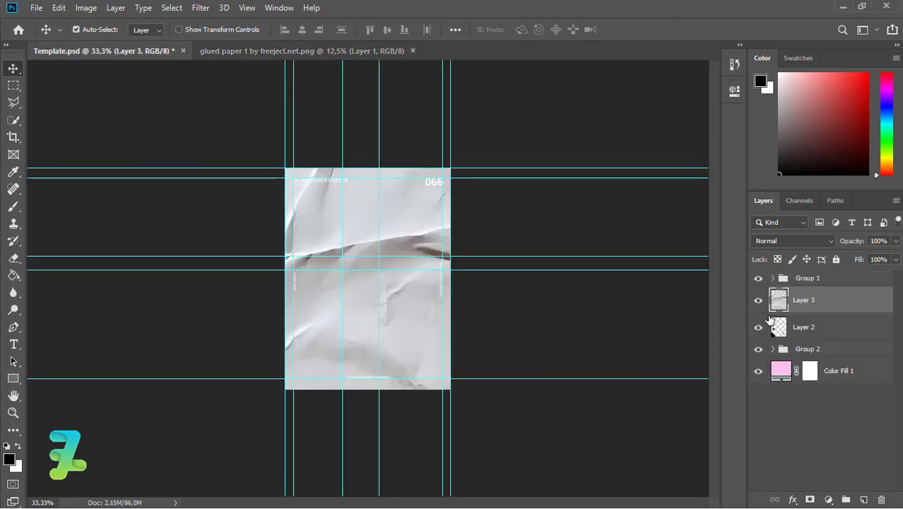
# - Scale the pasted paper layer to about 30.47% with Free Transform so it roughly fits the poster
pyautogui.hotkey('ctrl', '-')
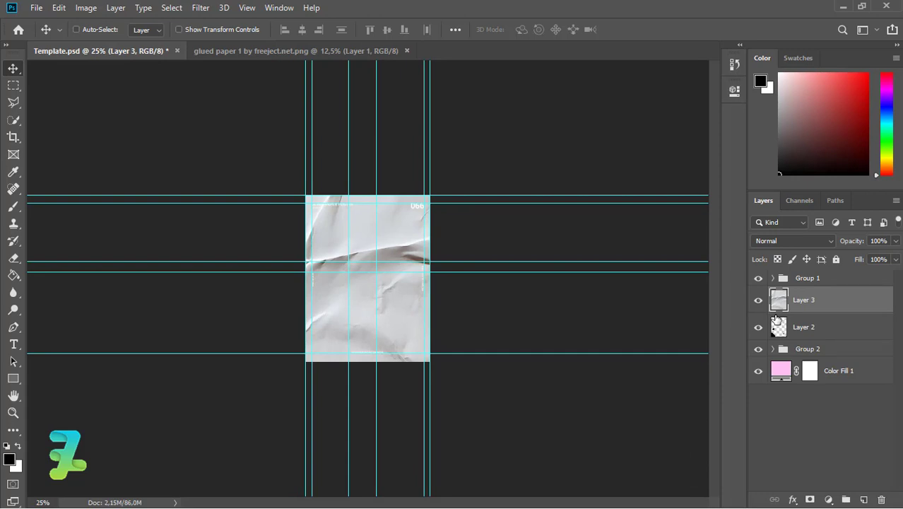
pyautogui.hotkey('ctrl', 't')
pyautogui.hotkey('ctrl', '-')
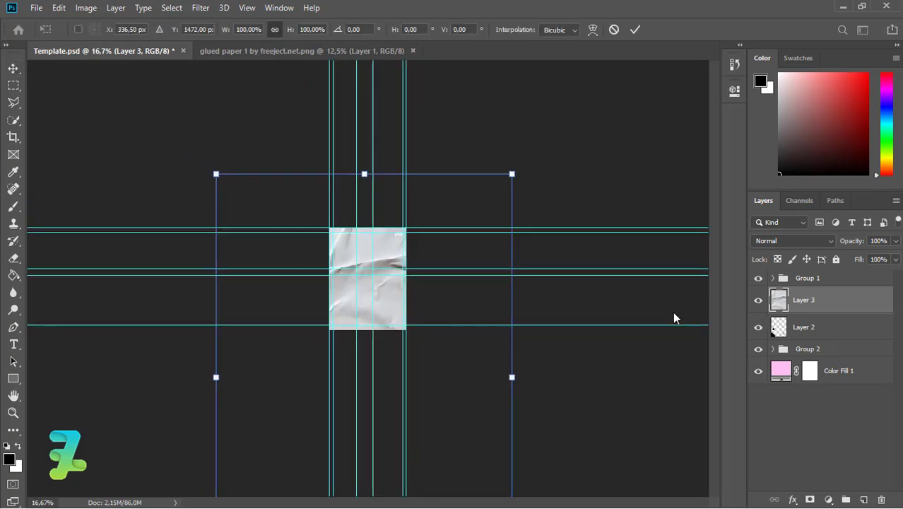
pyautogui.hotkey('ctrl', '-')
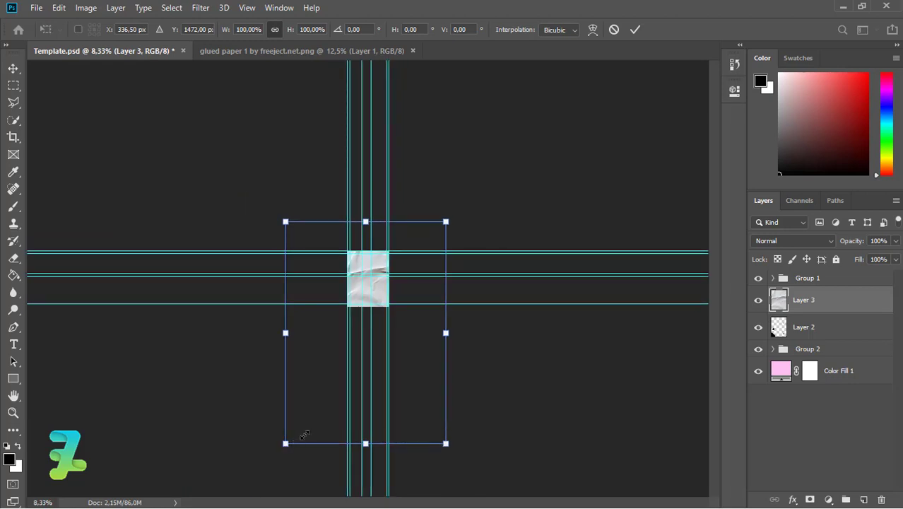
pyautogui.moveTo(304, 433); pyautogui.dragTo(380, 294)
pyautogui.hotkey('ctrl', '+')
pyautogui.hotkey('ctrl', '+')
pyautogui.hotkey('ctrl', '+')
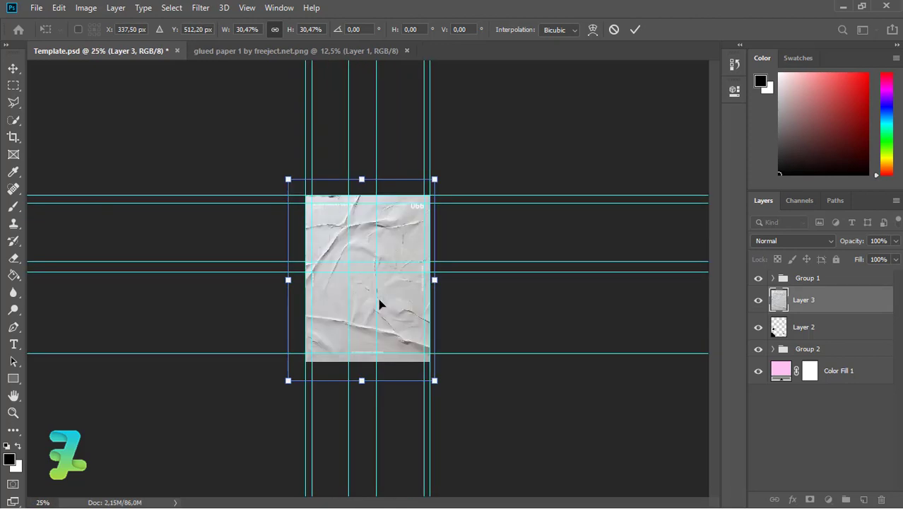
pyautogui.hotkey('ctrl', '+')
pyautogui.hotkey('ctrl', '+')
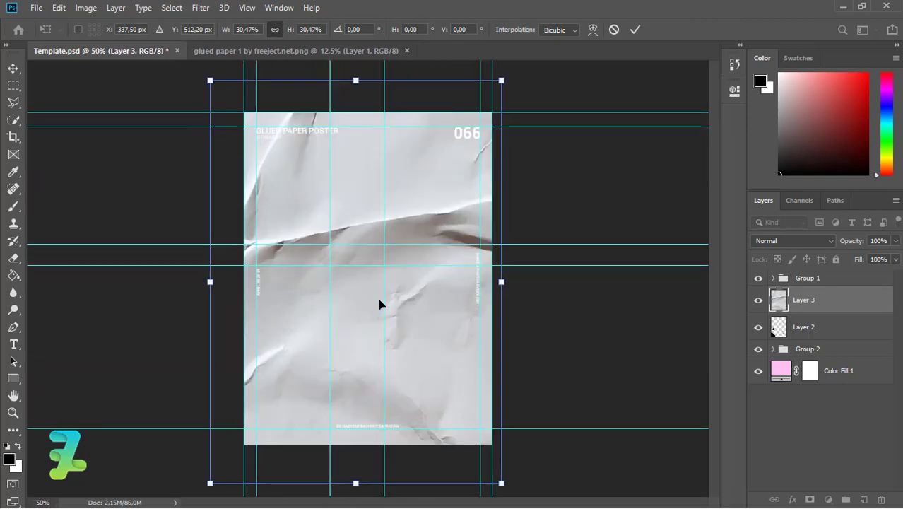
# - Center the paper texture over the poster, reduce its scale to about 28.32% and apply the transform
pyautogui.keyDown('alt'); pyautogui.click(421, 367); pyautogui.keyUp('alt')
pyautogui.keyDown('alt'); pyautogui.click(427, 373); pyautogui.keyUp('alt')
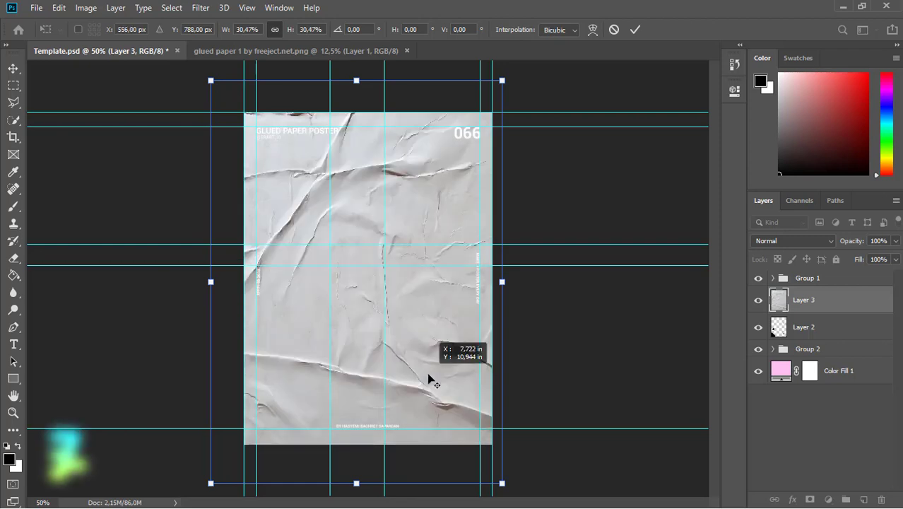
pyautogui.moveTo(210, 486); pyautogui.dragTo(226, 475)
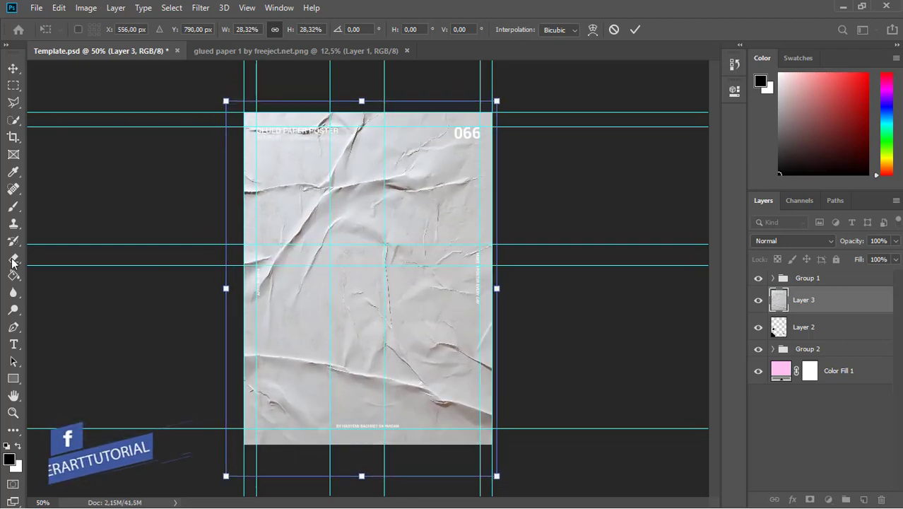
pyautogui.click(14, 67)
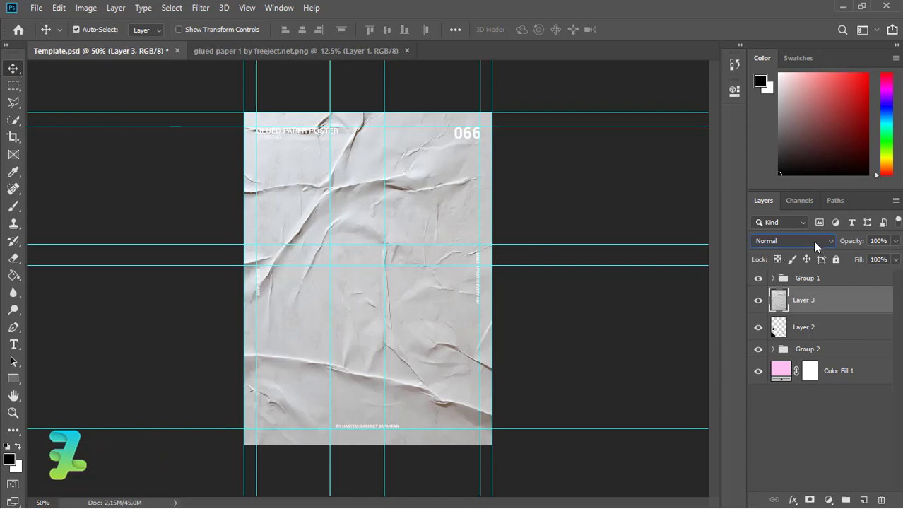
# - Set the paper layer's blend mode to Multiply at 100% opacity
pyautogui.click(816, 241)
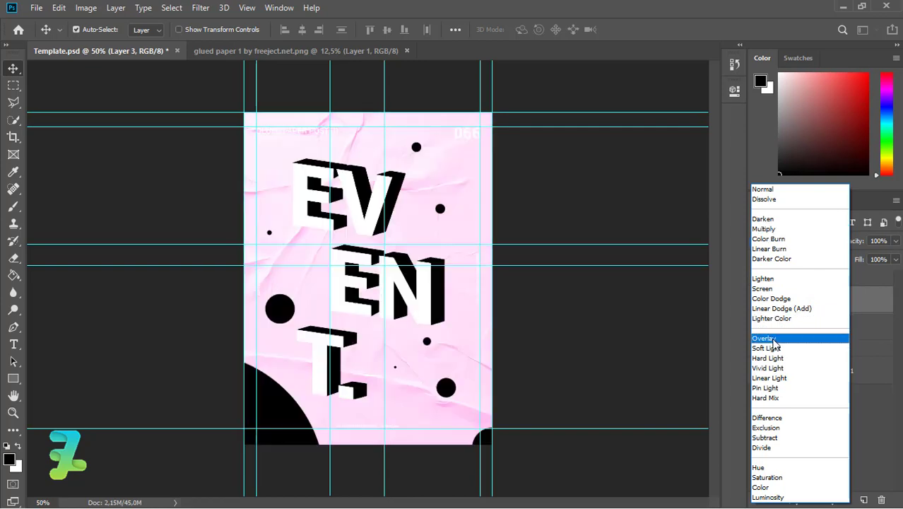
pyautogui.click(764, 229)
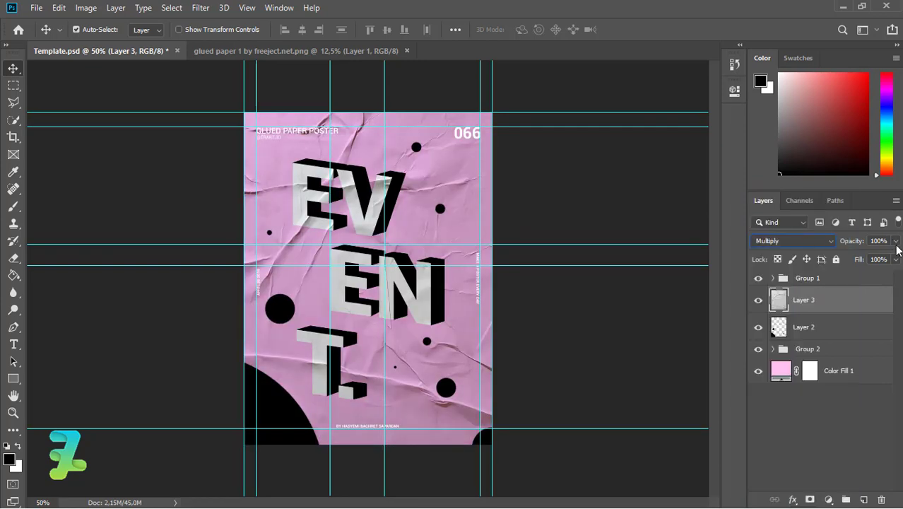
pyautogui.click(895, 241)
pyautogui.moveTo(868, 263); pyautogui.dragTo(894, 259)
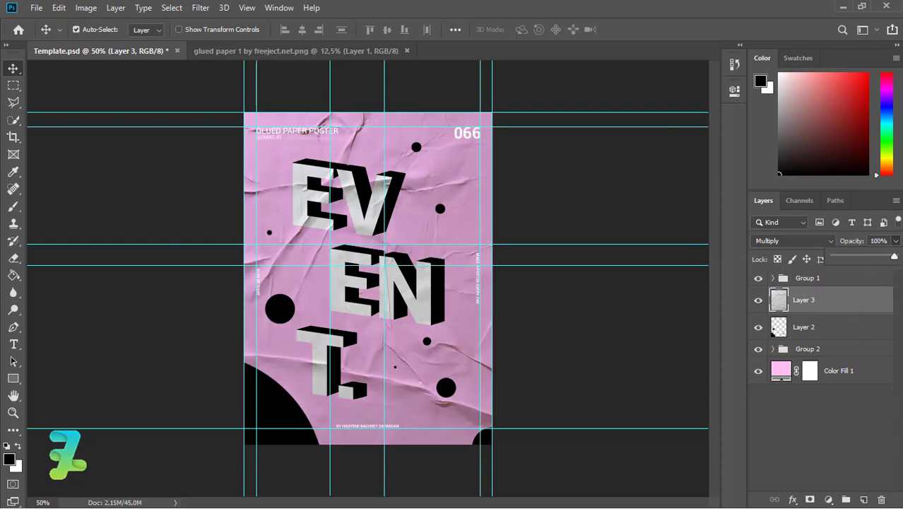
pyautogui.click(3, 75)
pyautogui.moveTo(778, 297); pyautogui.dragTo(784, 316)
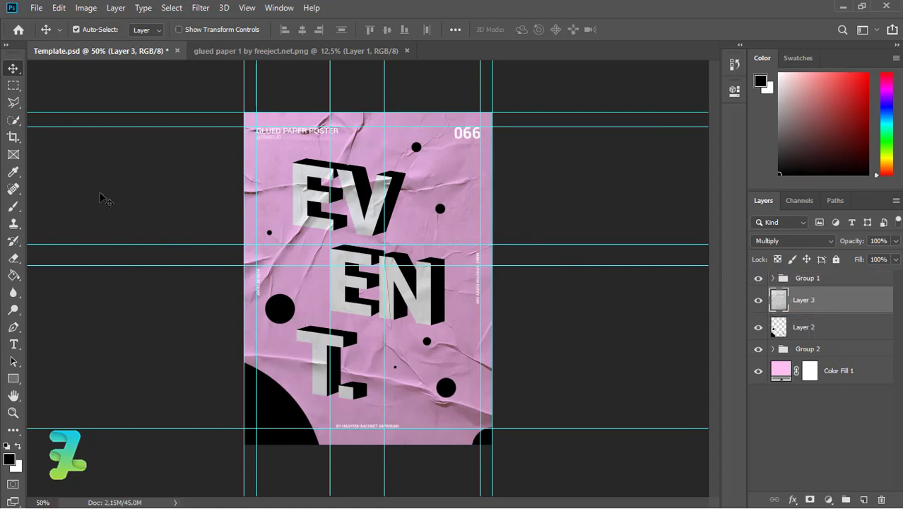
# - Examine how the paper creases blend with the lettering, dots and background, both close up and across the whole poster
pyautogui.hotkey('ctrl', '+')
pyautogui.hotkey('ctrl', '+')
pyautogui.hotkey('ctrl', '+')
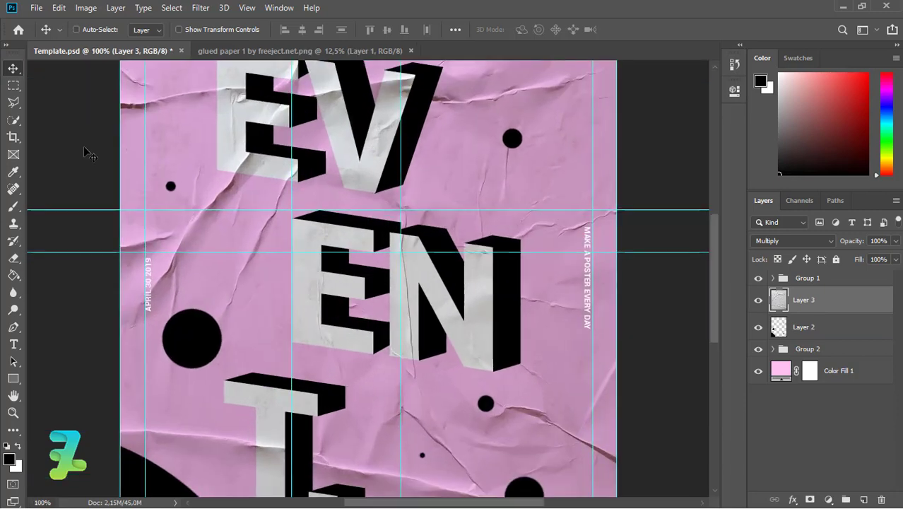
pyautogui.hotkey('ctrl', '-')
pyautogui.hotkey('ctrl', '-')
pyautogui.hotkey('ctrl', '-')
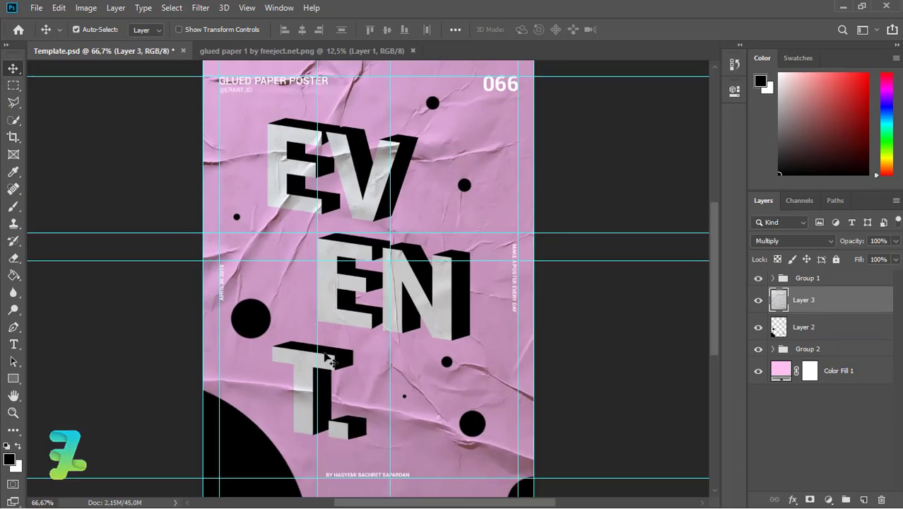
pyautogui.moveTo(713, 309); pyautogui.dragTo(723, 325)
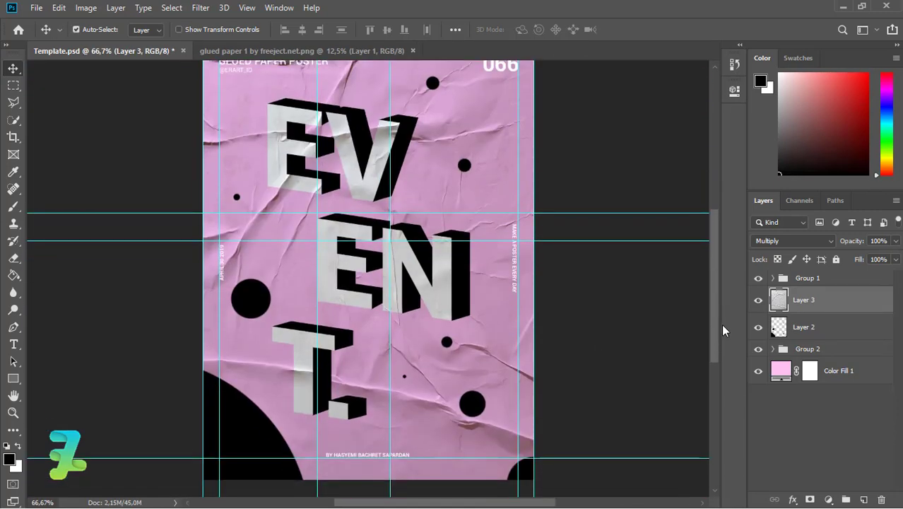
pyautogui.hotkey('ctrl', '-')
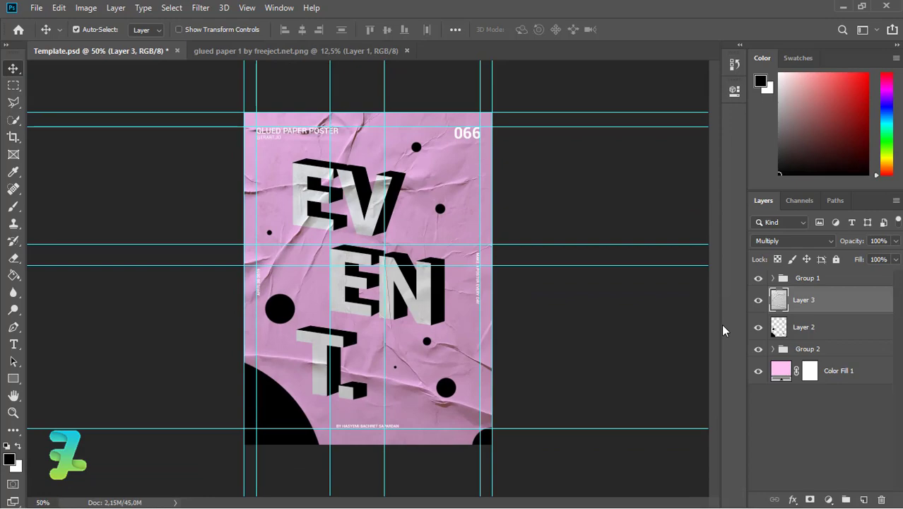